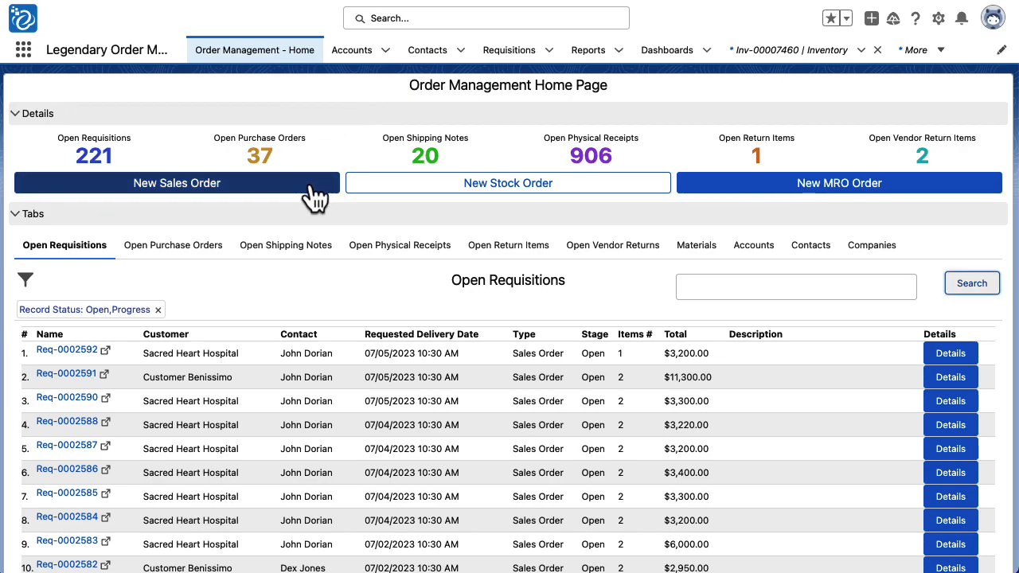
# - Start a new sales order with Sacred Heart Hospital as requesting account and fill in the hospital's requesting contact
pyautogui.click(314, 195)
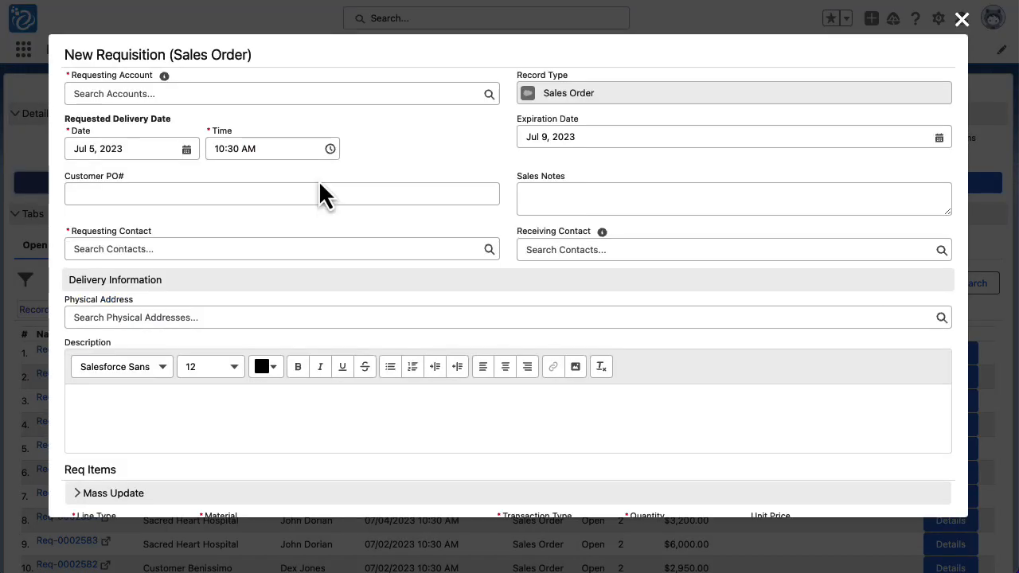
pyautogui.write('sacre')
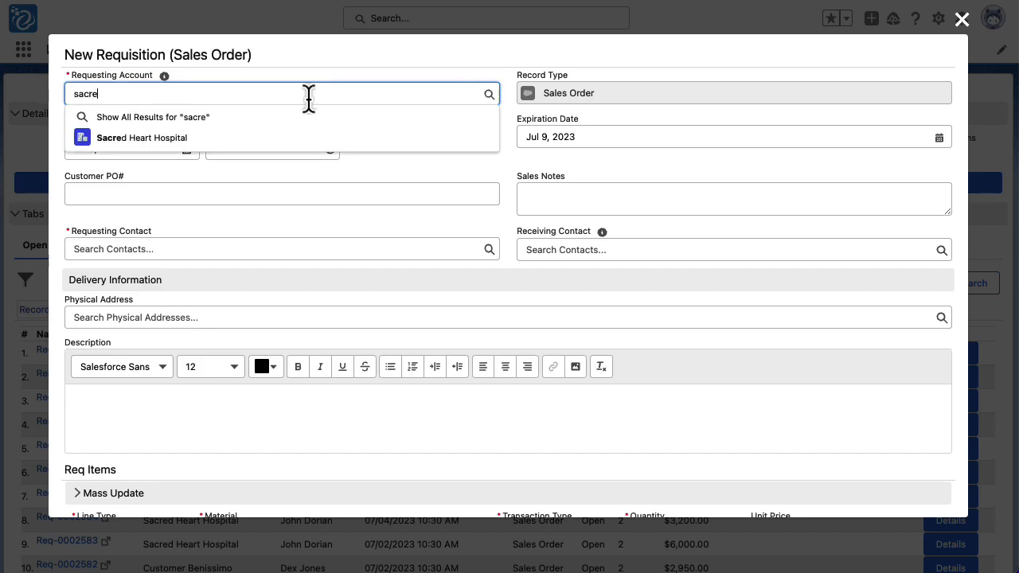
pyautogui.click(288, 145)
pyautogui.click(296, 242)
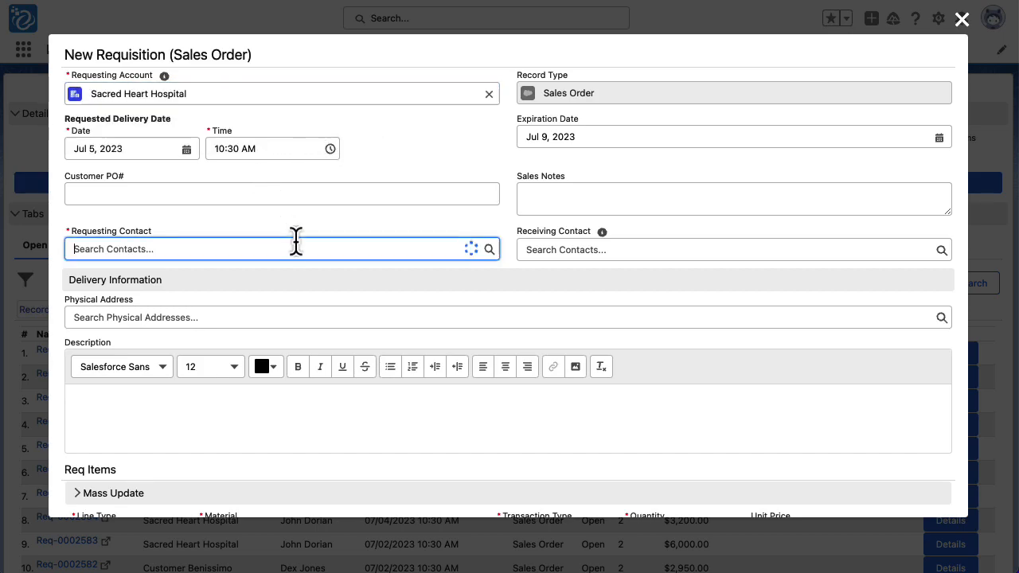
pyautogui.write('john')
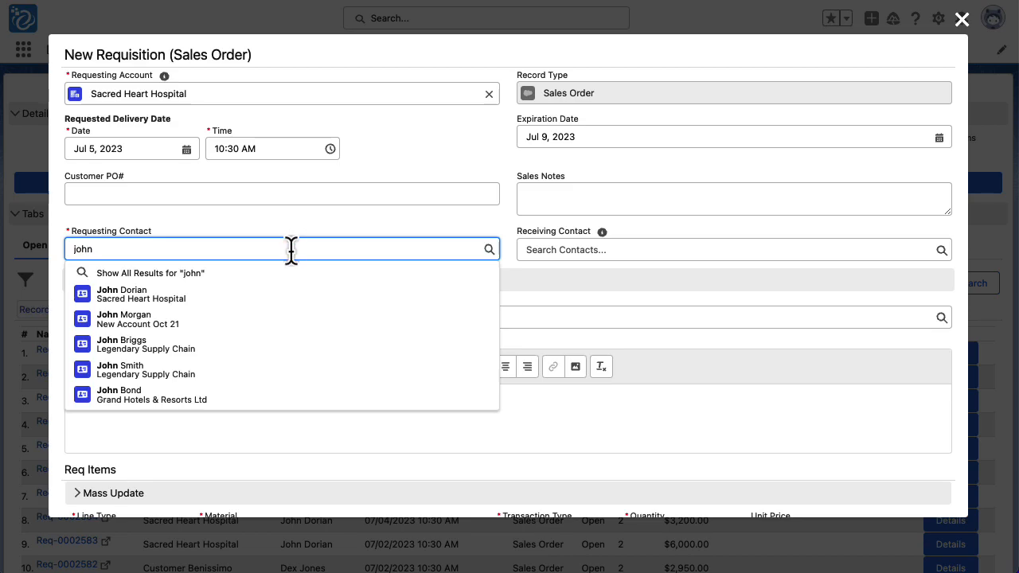
pyautogui.click(259, 301)
# - Set the order's delivery location to the Sacred Heart Hospital physical address record
pyautogui.click(289, 315)
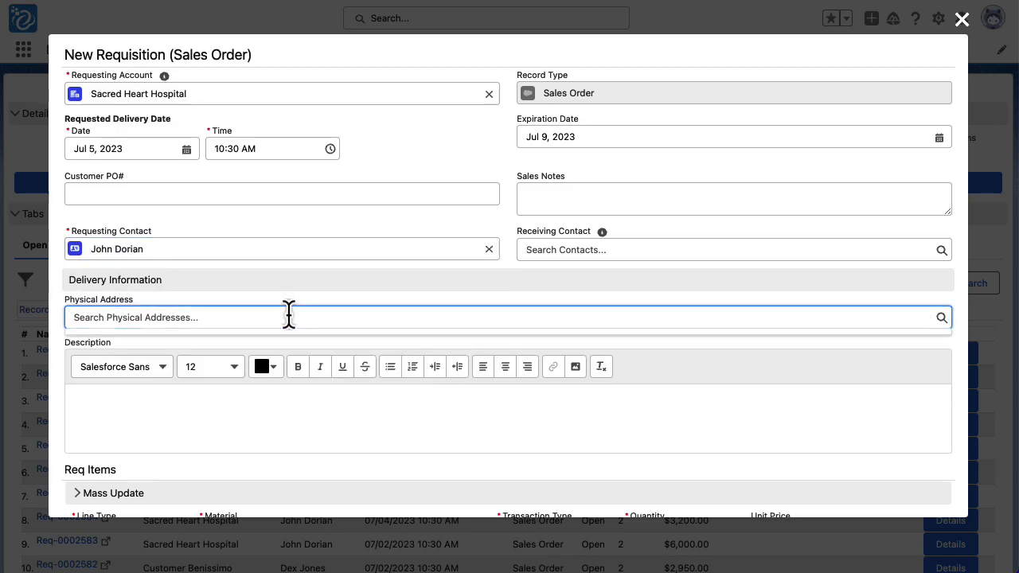
pyautogui.write('sacred')
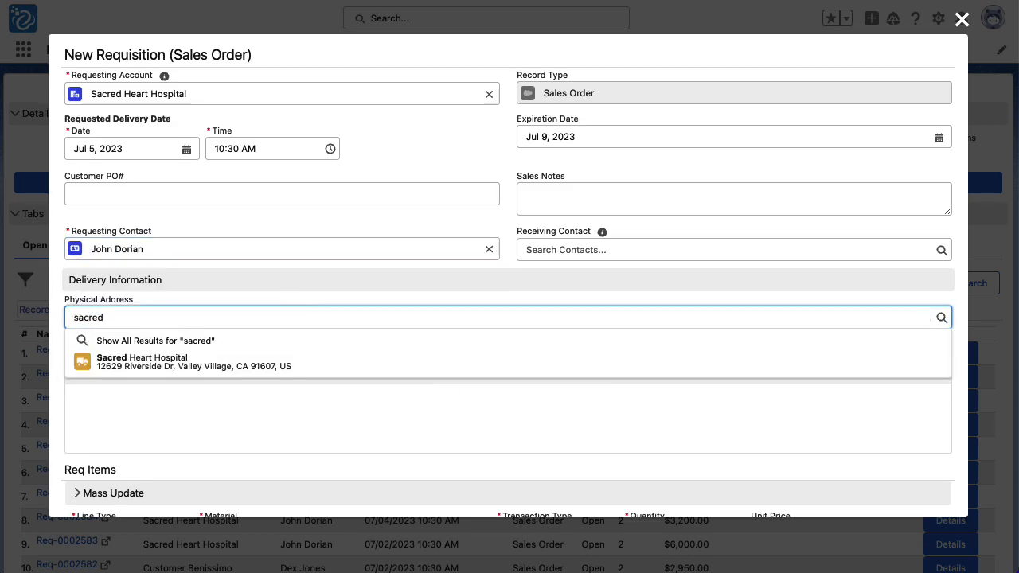
pyautogui.click(283, 366)
# - Fill the first requisition item with material PHIL - C-5 - Probe, transaction type Repair and unit price 3200
pyautogui.scroll(-4, 304, 297)
pyautogui.click(257, 372)
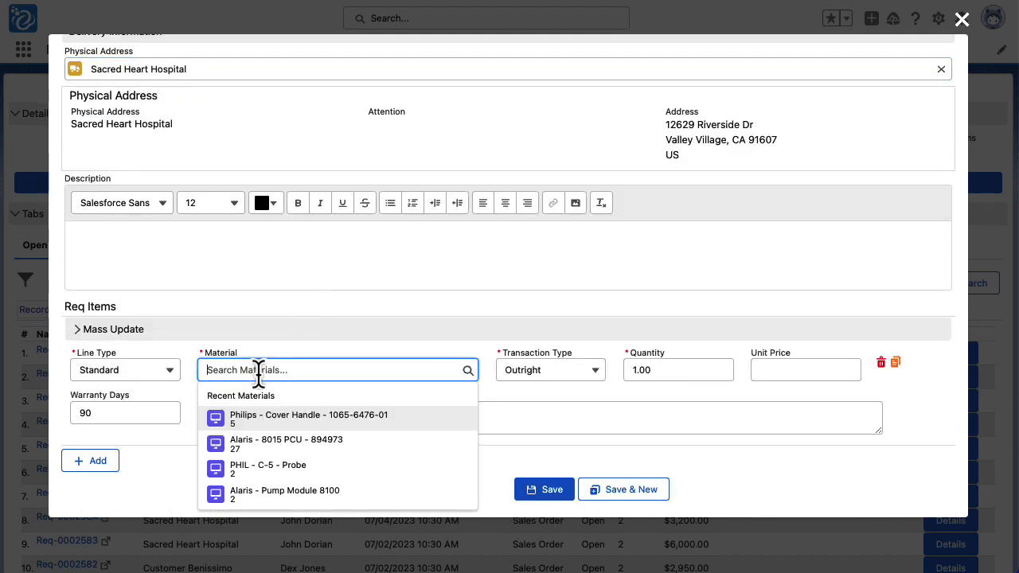
pyautogui.click(323, 471)
pyautogui.click(587, 389)
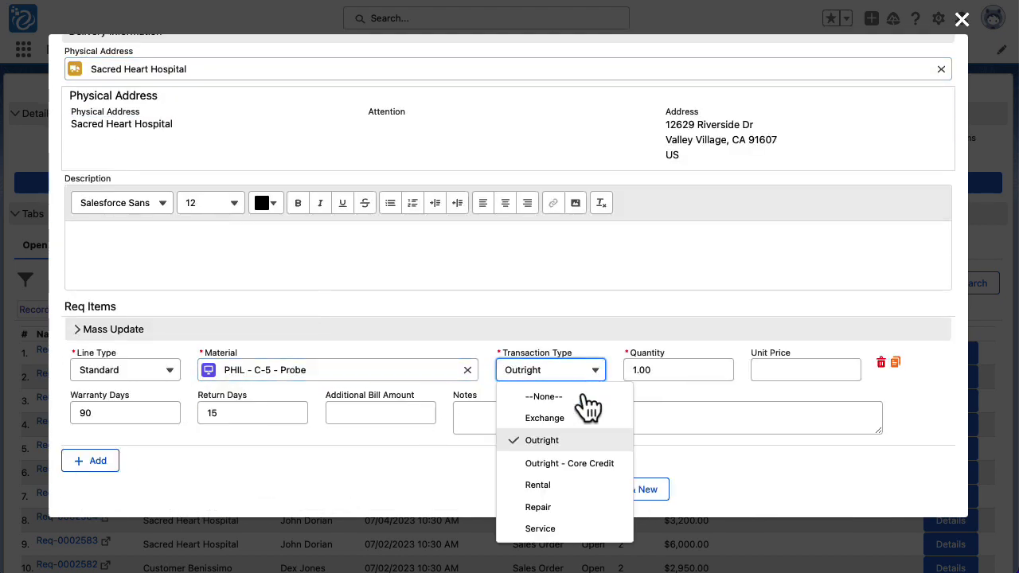
pyautogui.click(572, 510)
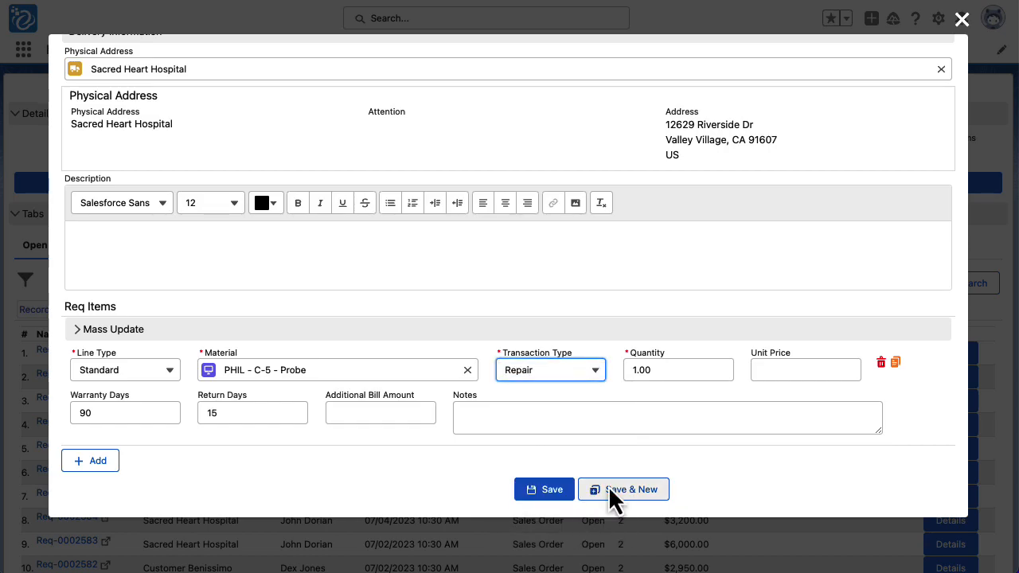
pyautogui.click(781, 379)
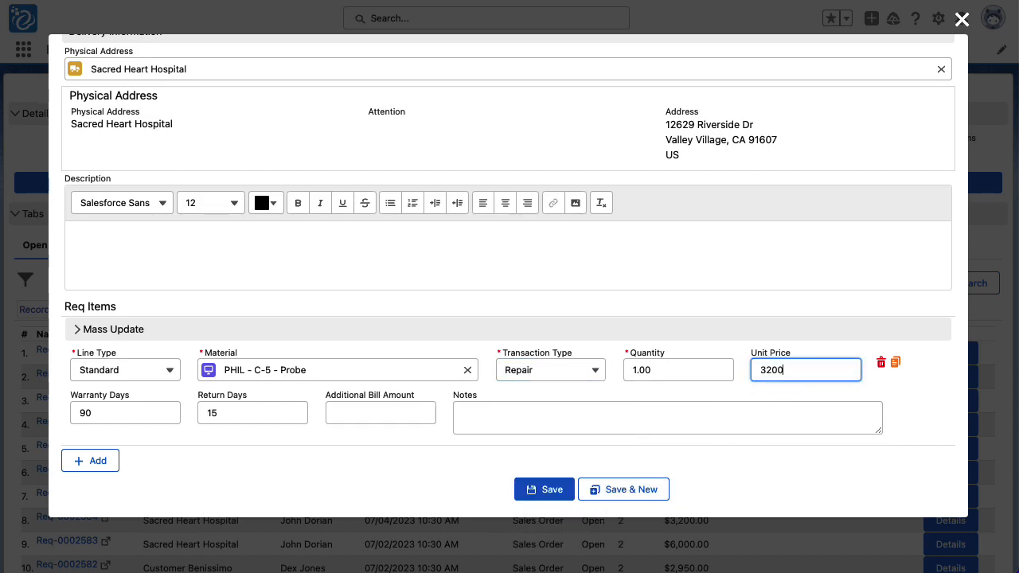
# - Add a second requisition item for PHIL - C-5 - Probe as Rental with unit price 0, and save the sales order
pyautogui.click(102, 469)
pyautogui.scroll(-3, 318, 420)
pyautogui.click(311, 373)
pyautogui.click(325, 474)
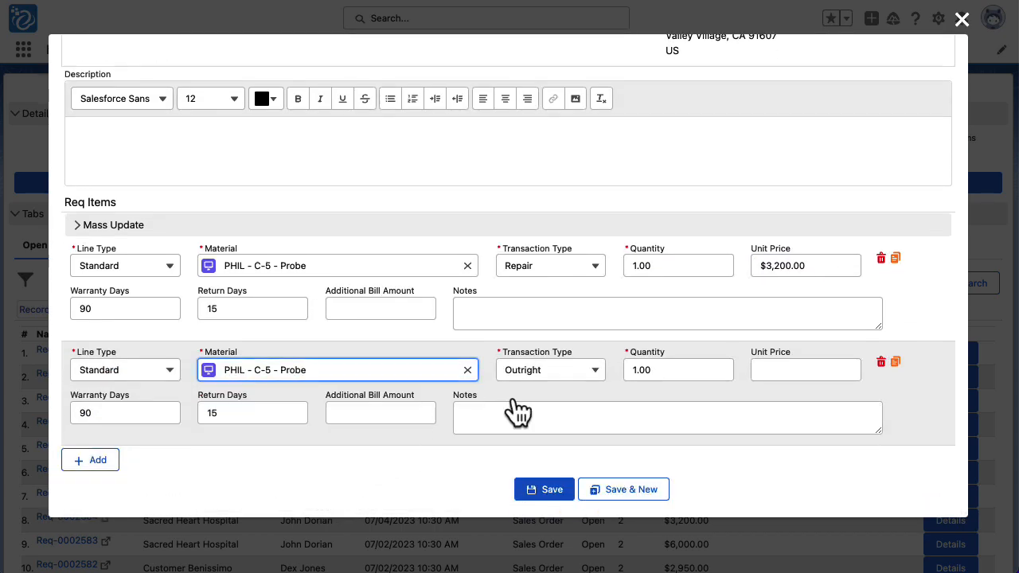
pyautogui.click(564, 379)
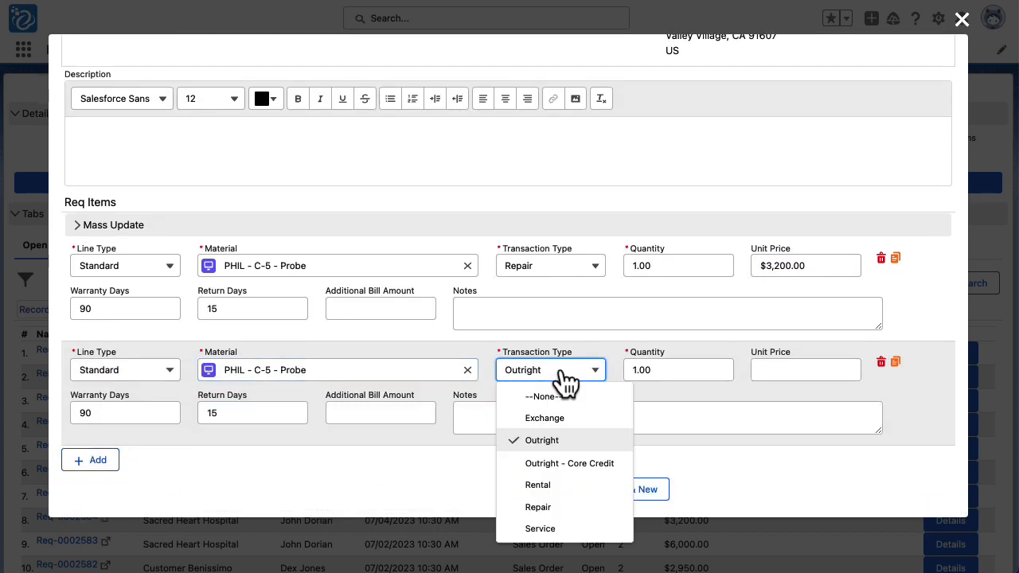
pyautogui.click(568, 486)
pyautogui.click(778, 376)
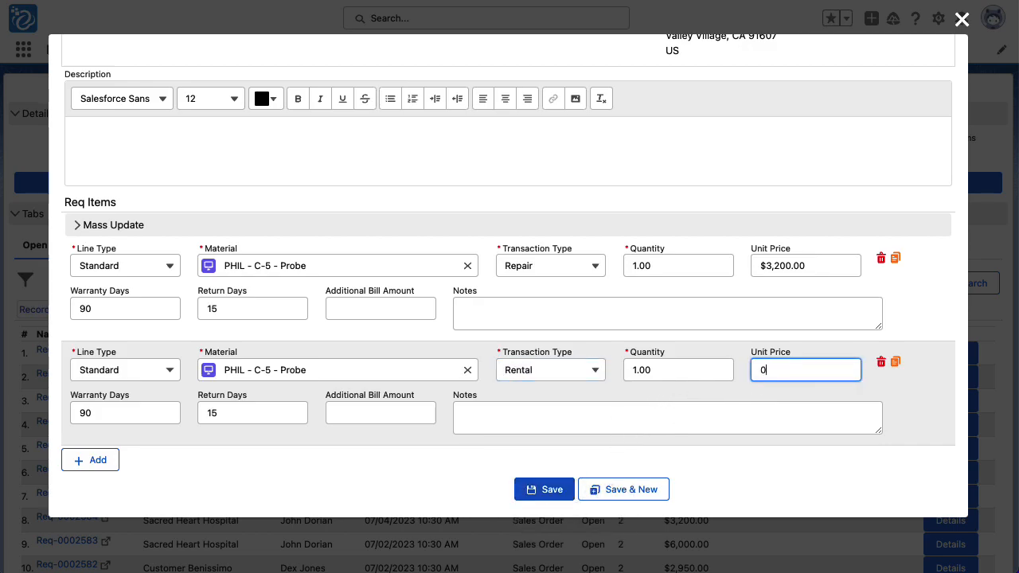
pyautogui.click(573, 419)
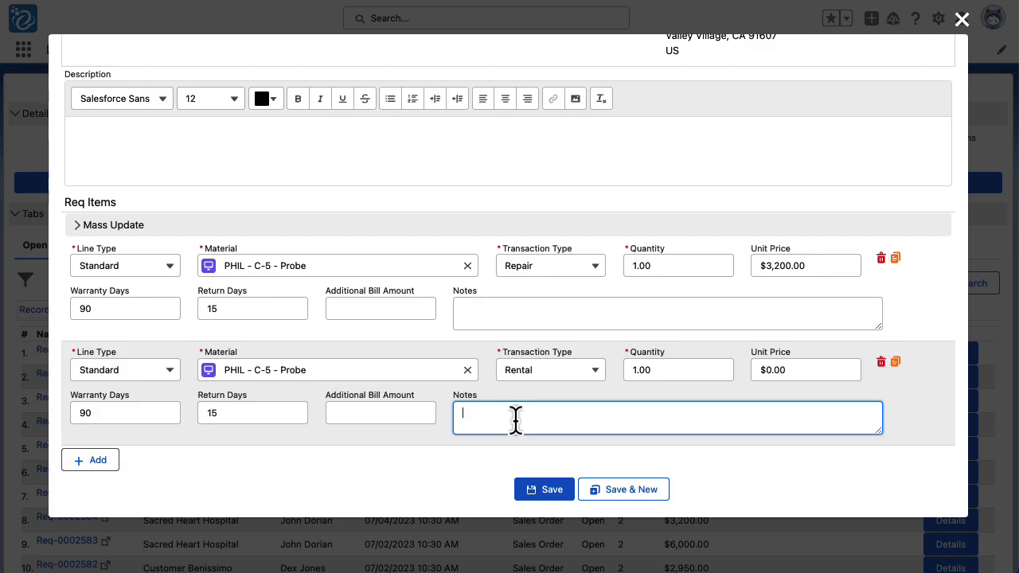
pyautogui.click(555, 492)
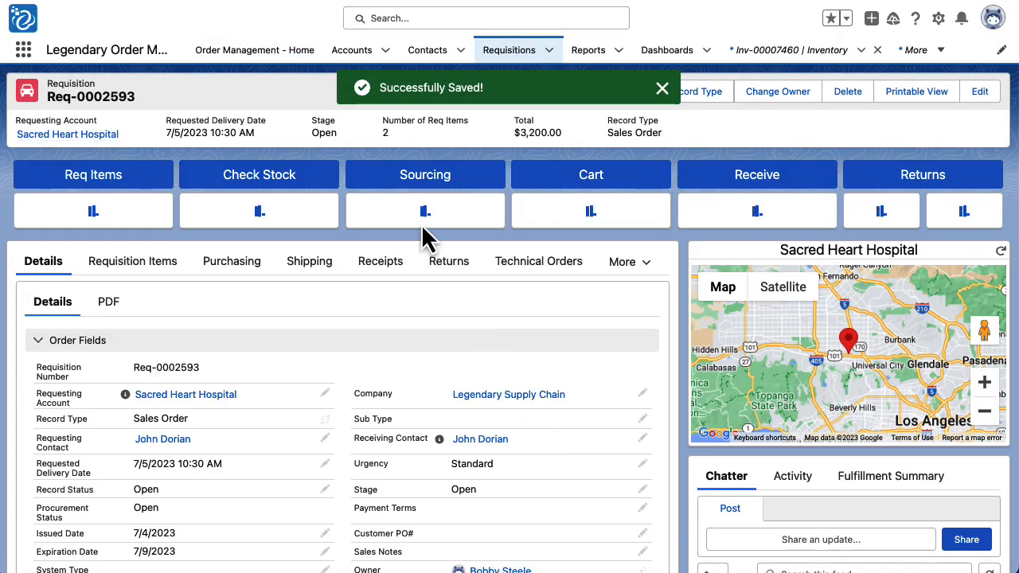
# - Check stock for the Rental requisition item and add inventory Inv-00008707 to the cart
pyautogui.click(281, 188)
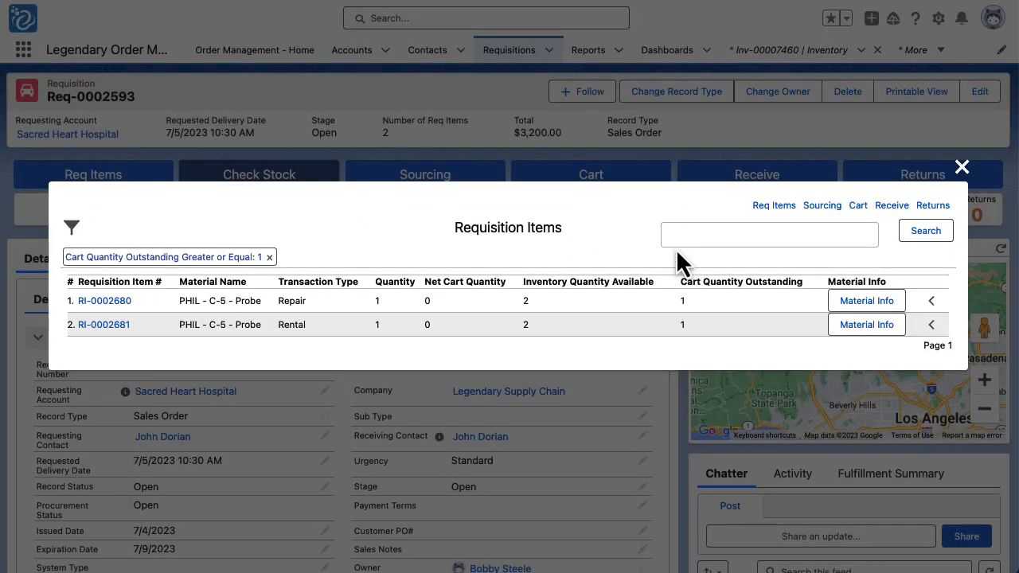
pyautogui.click(930, 325)
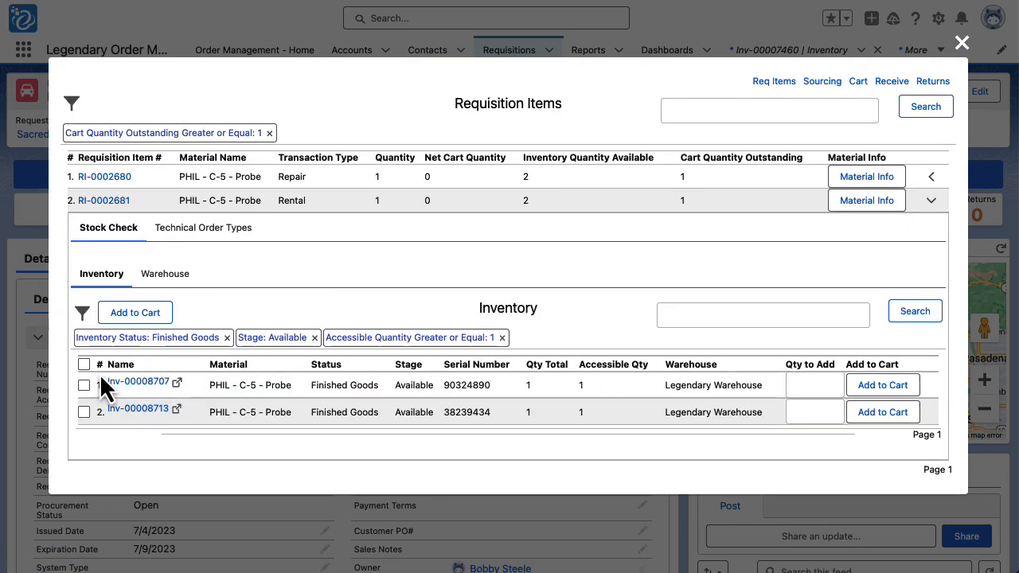
pyautogui.click(83, 386)
pyautogui.click(141, 320)
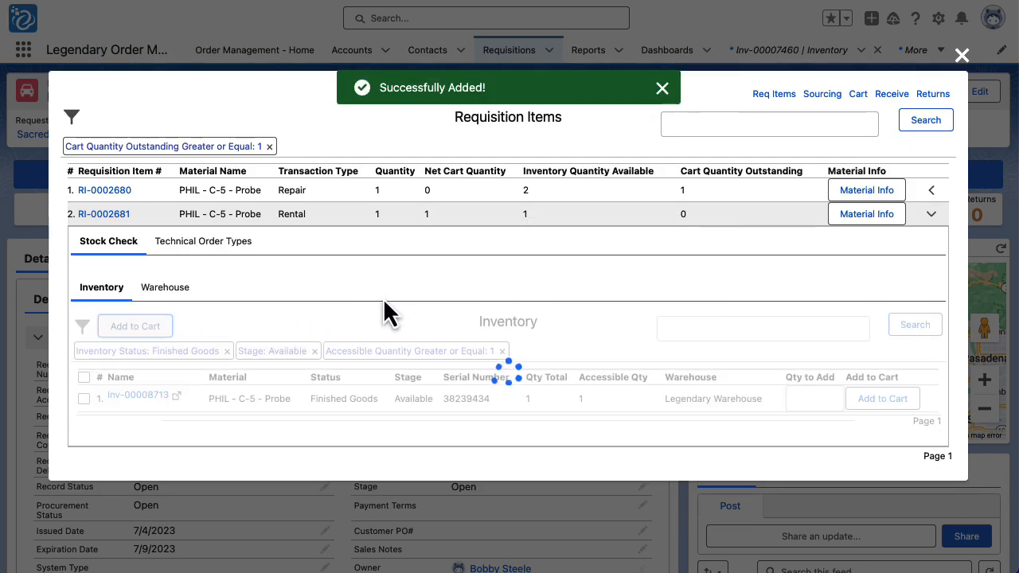
pyautogui.click(932, 217)
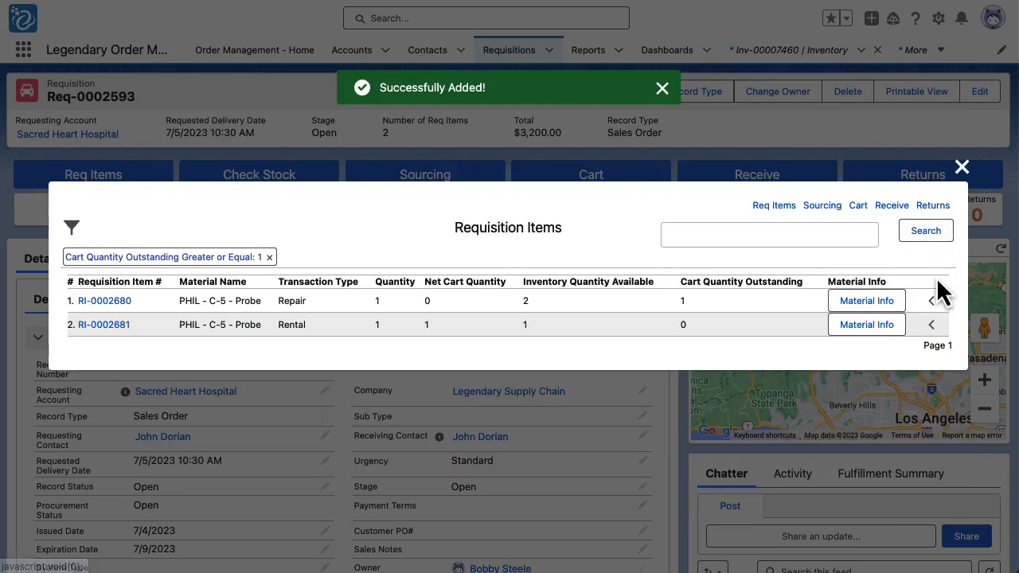
# - Add a Repair - Standard technical order to the cart for the Repair requisition item and save it
pyautogui.click(931, 299)
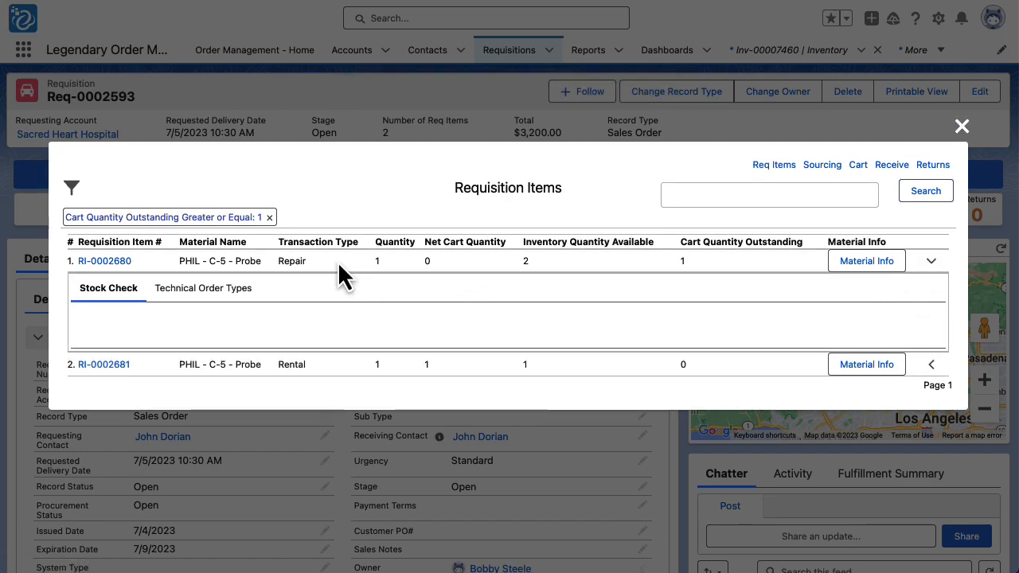
pyautogui.click(226, 241)
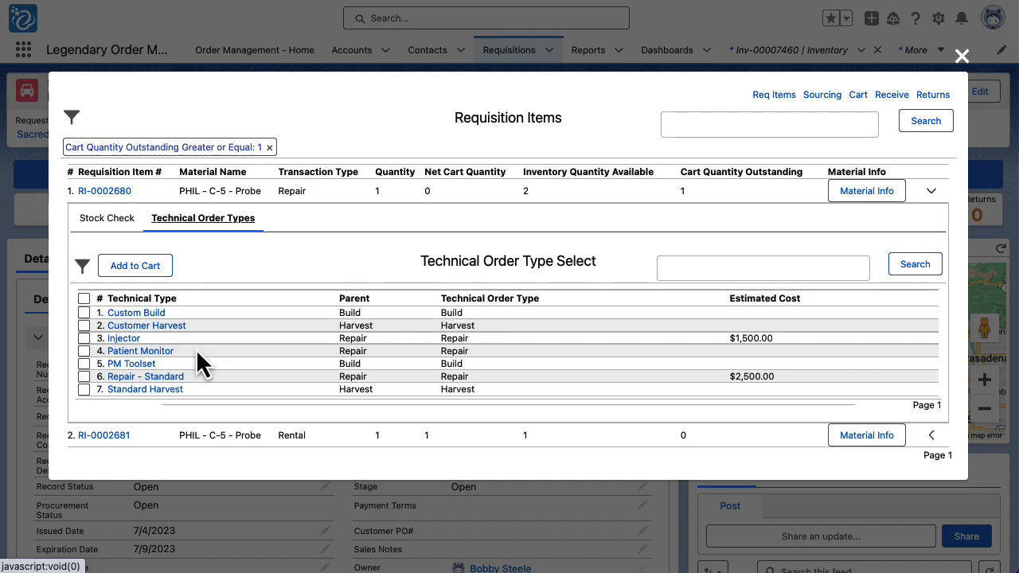
pyautogui.click(84, 377)
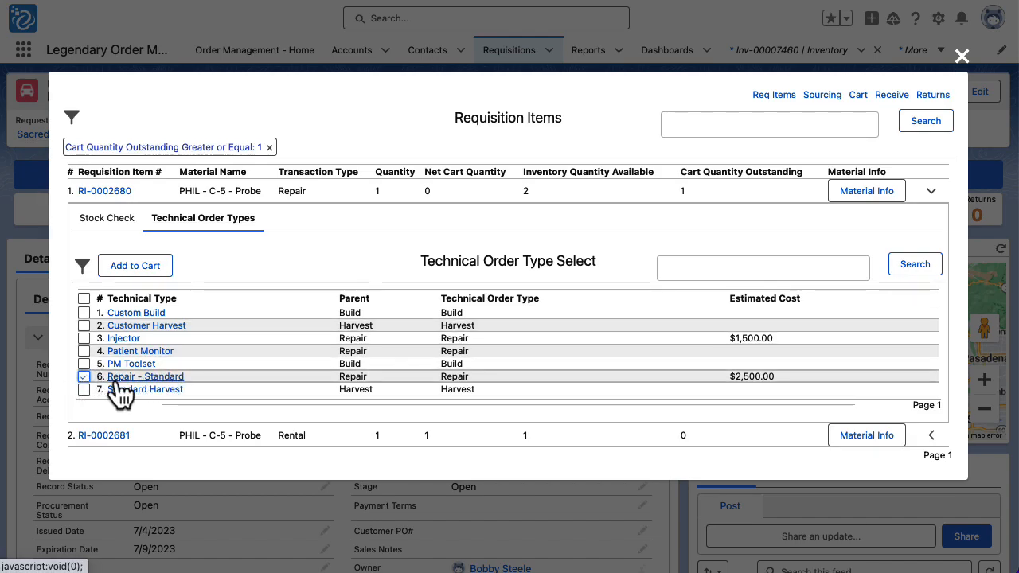
pyautogui.click(148, 273)
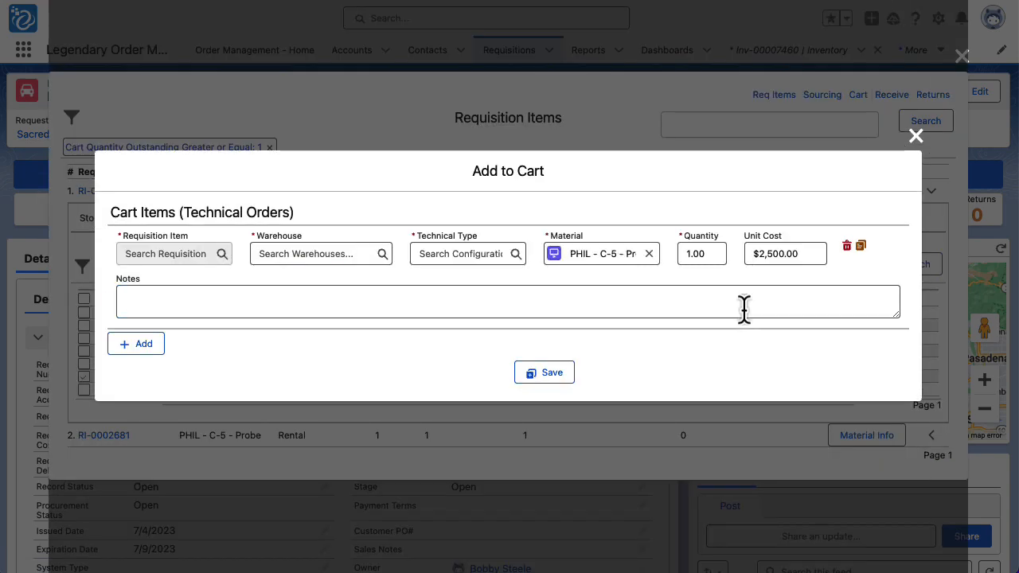
pyautogui.click(545, 374)
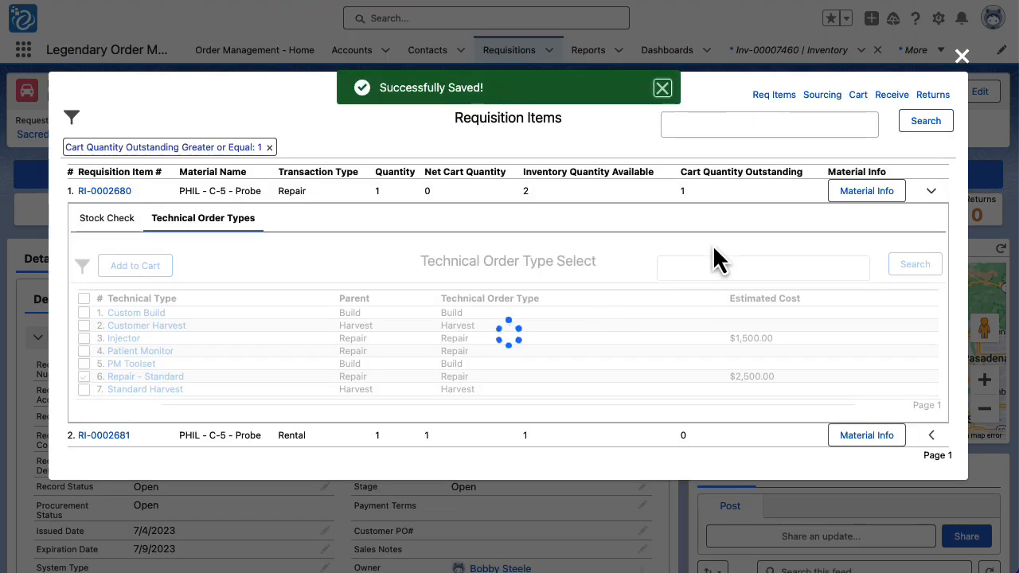
# - Check out the Standard internal cart with FedEx as the shipping vendor and save the shipping note
pyautogui.click(858, 95)
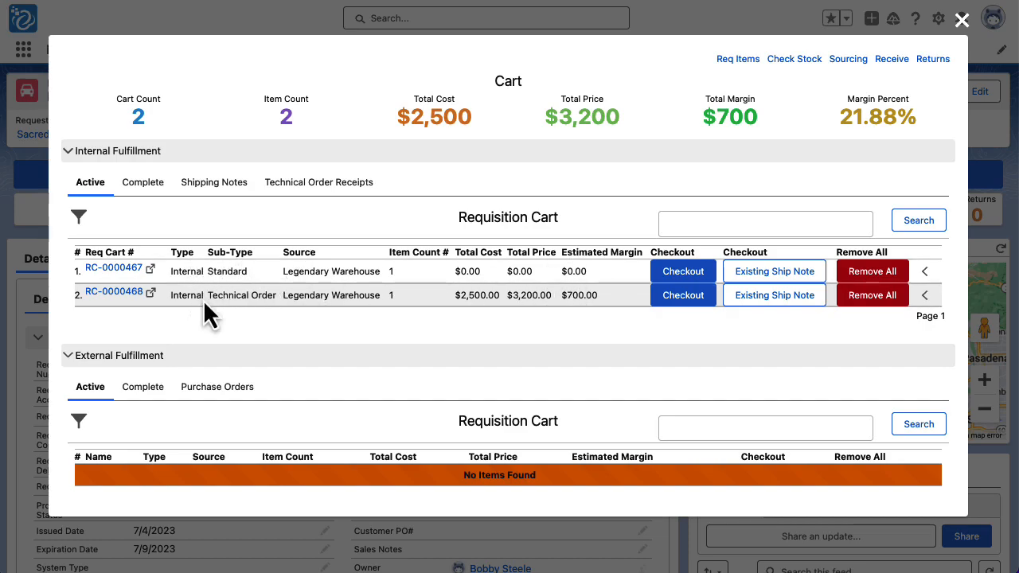
pyautogui.moveTo(208, 299); pyautogui.dragTo(275, 301)
pyautogui.click(678, 275)
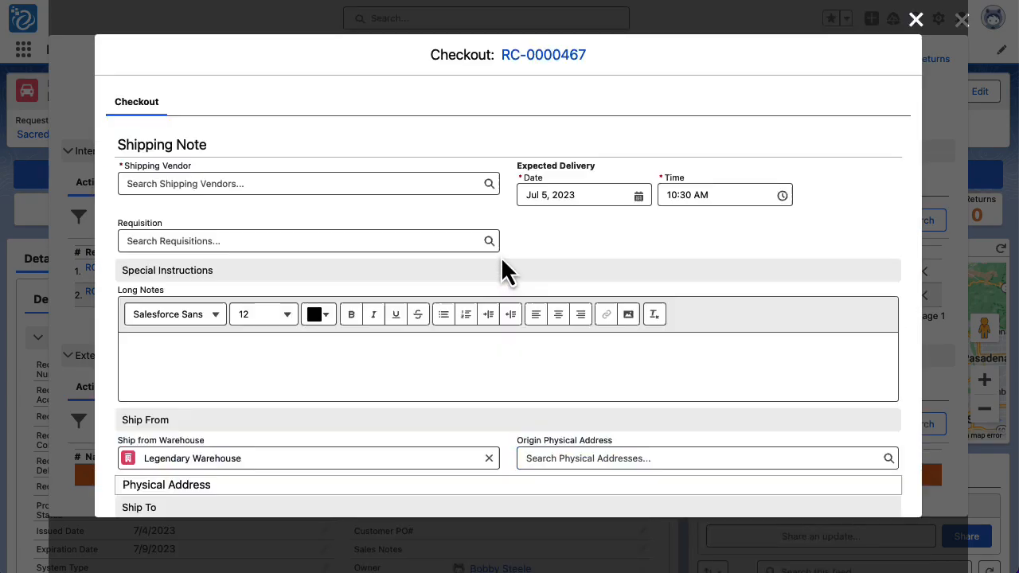
pyautogui.click(380, 179)
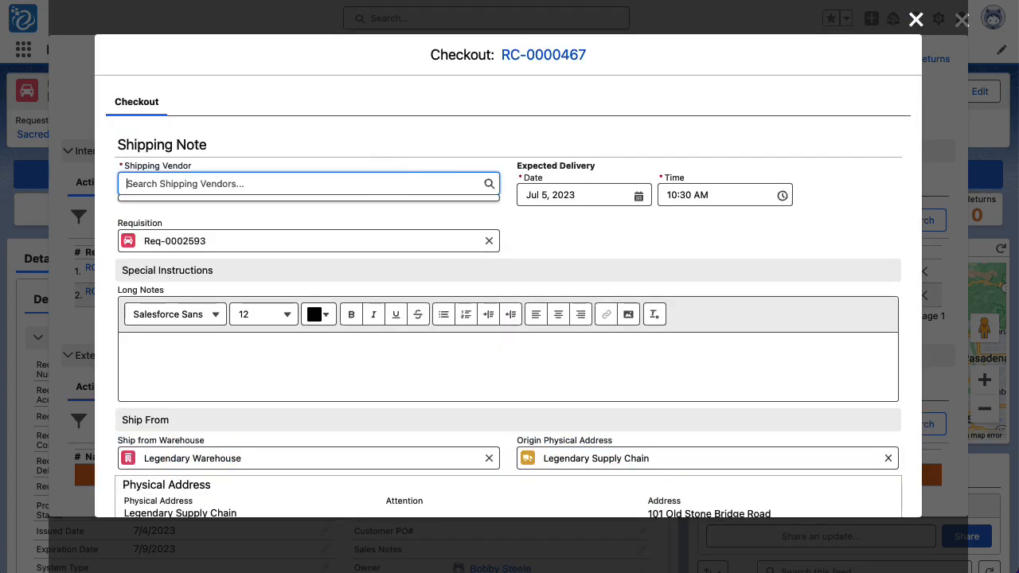
pyautogui.write('fedex')
pyautogui.click(358, 229)
pyautogui.scroll(-5, 423, 236)
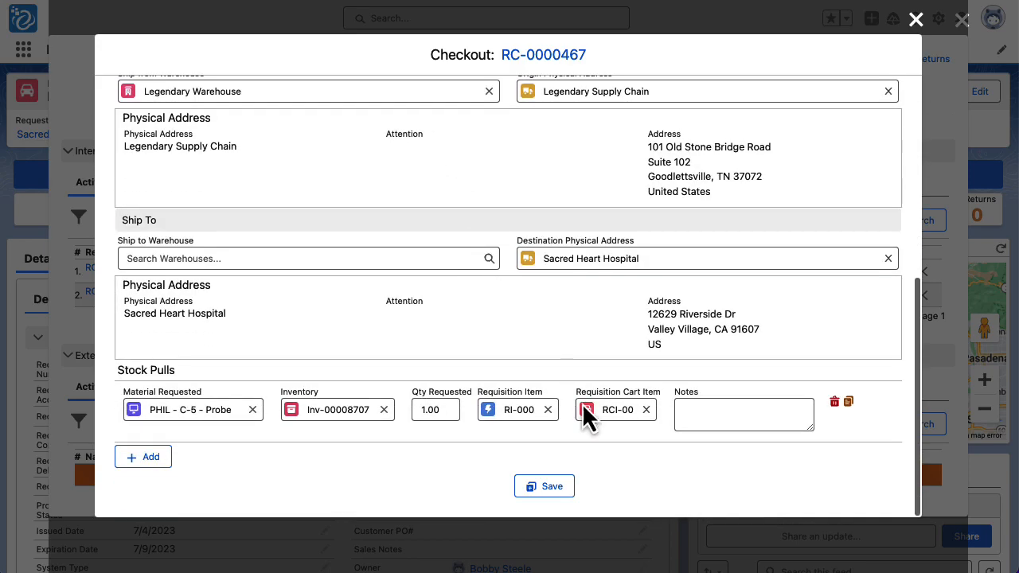
pyautogui.click(546, 487)
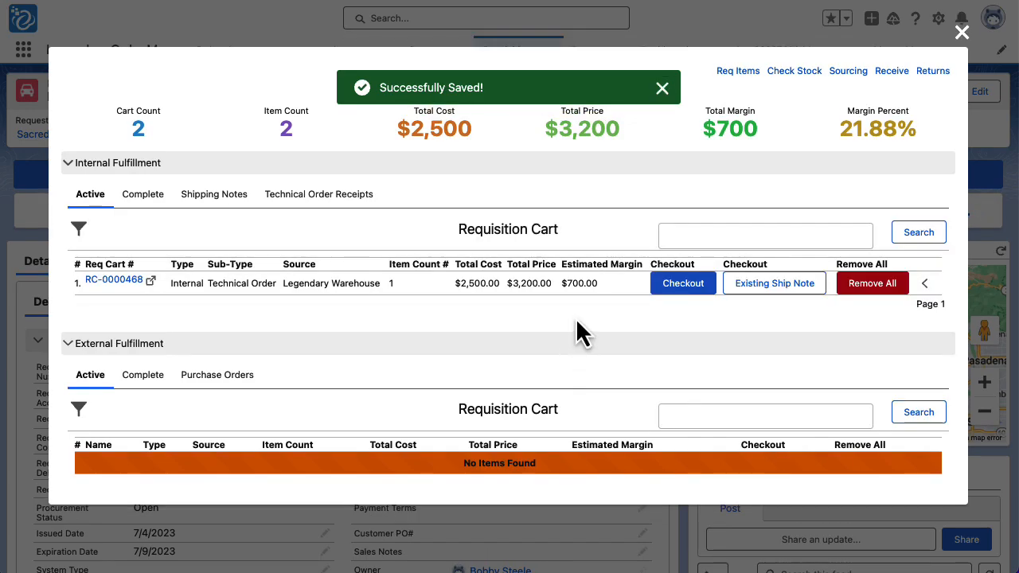
# - Check out the Technical Order cart with the scheduled receipt set to Jul 5, 2023, 5:00 PM, and save it
pyautogui.click(685, 284)
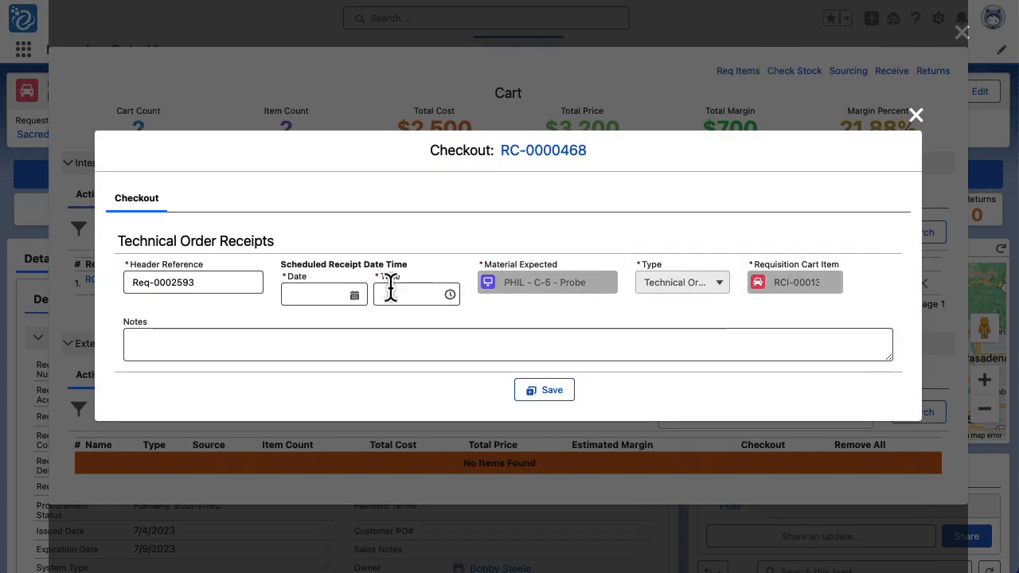
pyautogui.click(323, 295)
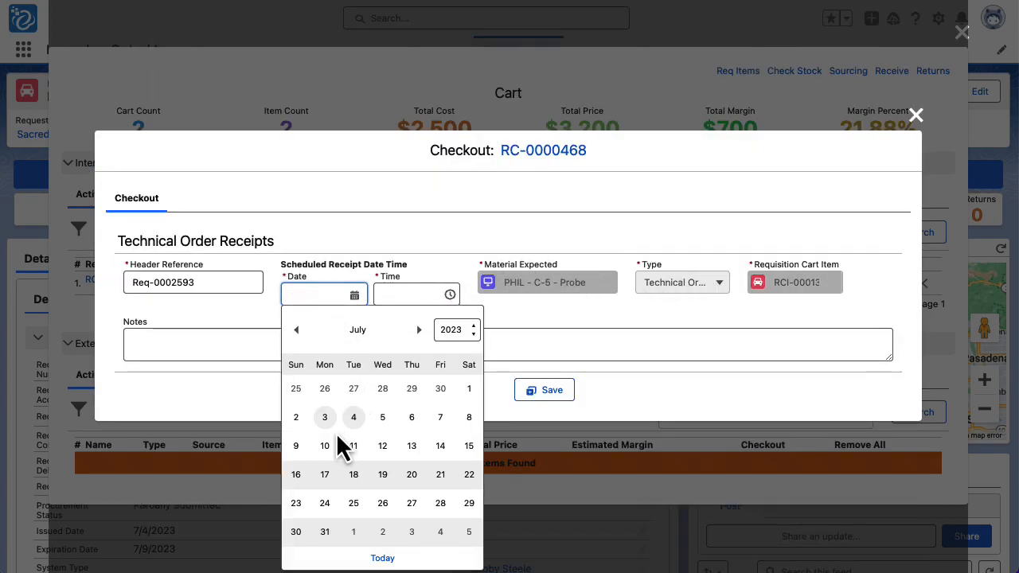
pyautogui.click(385, 419)
pyautogui.click(409, 295)
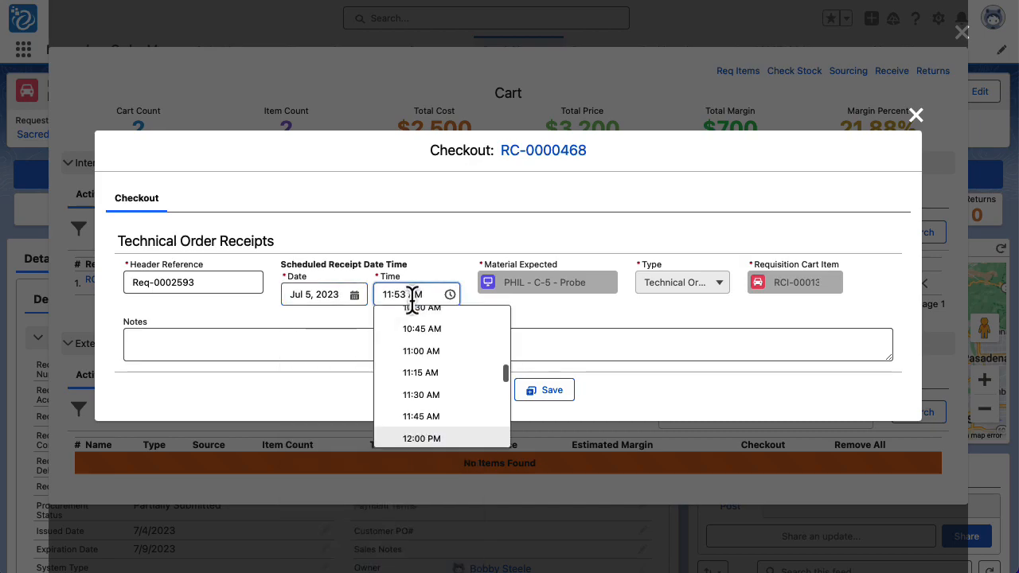
pyautogui.write('5:00 PM')
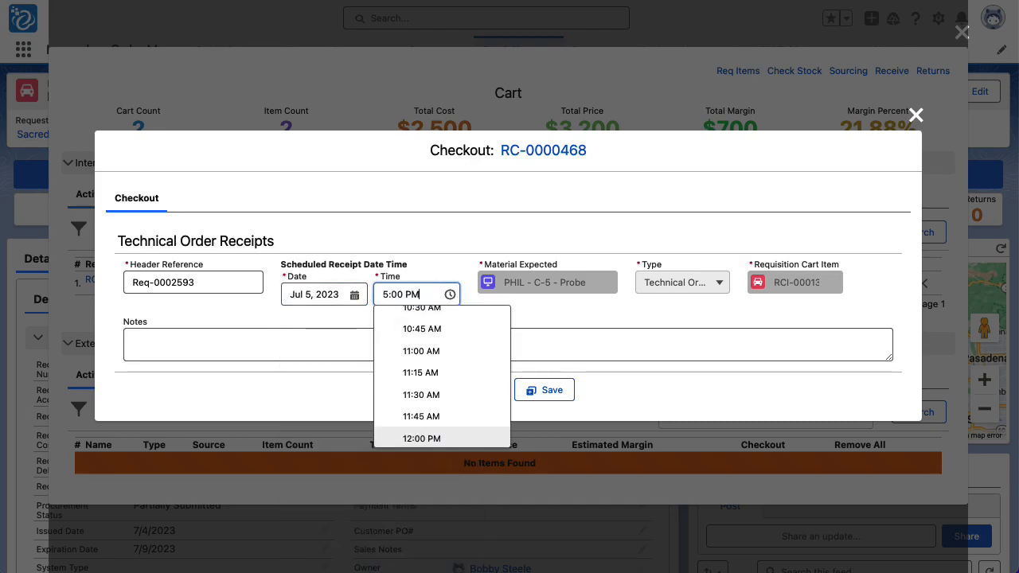
pyautogui.press('Tab')
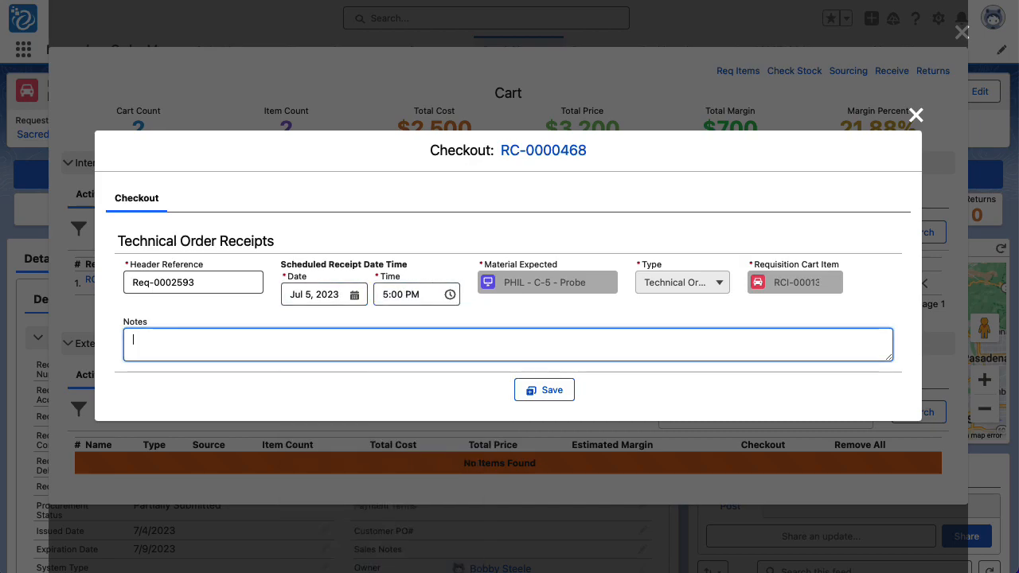
pyautogui.click(544, 395)
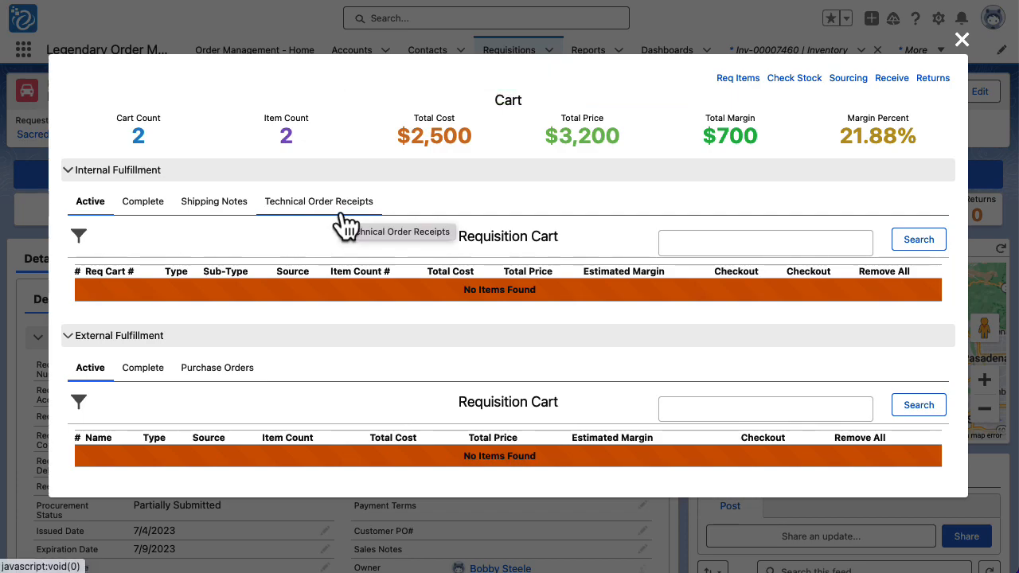
# - Examine the technical order form PDF for the PHIL - C-5 - Probe receipt and the cart's shipping notes, and close the cart
pyautogui.click(344, 227)
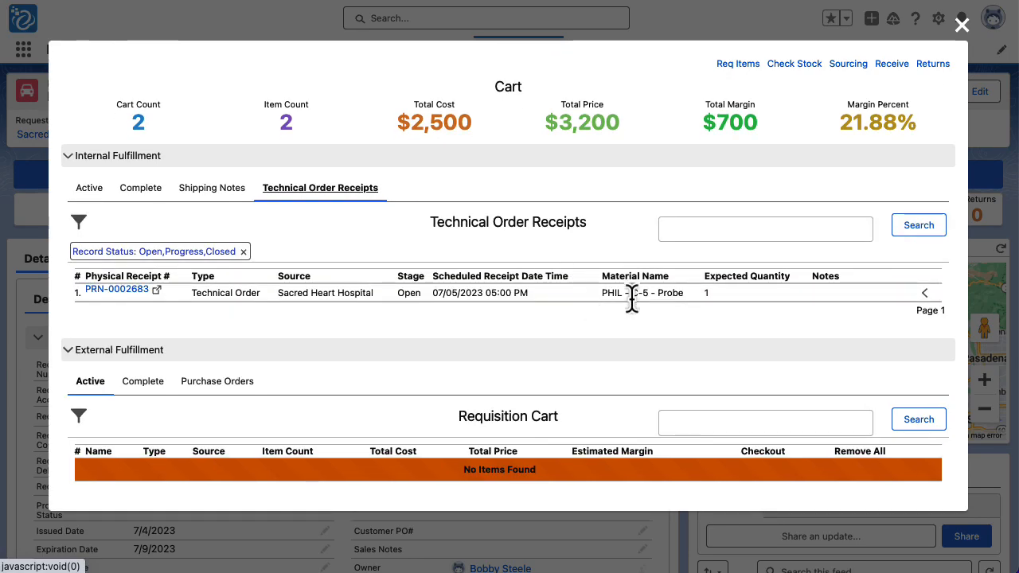
pyautogui.click(926, 296)
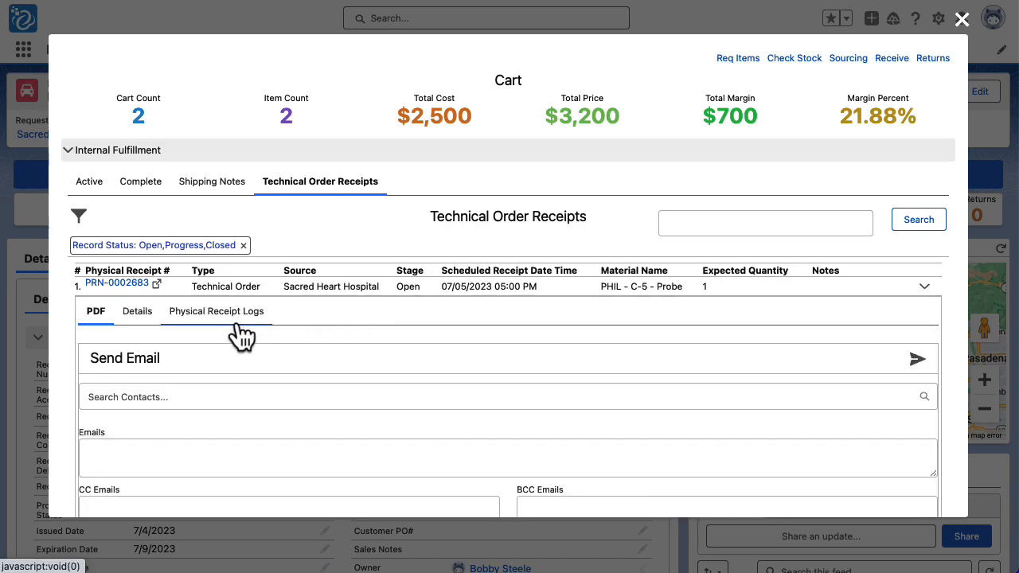
pyautogui.scroll(-3, 335, 303)
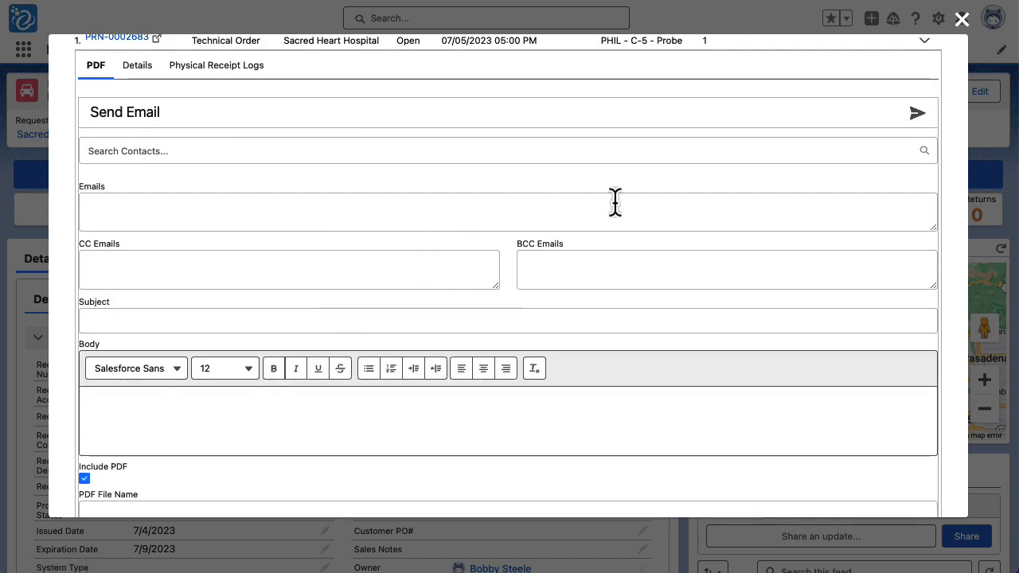
pyautogui.scroll(-5, 614, 203)
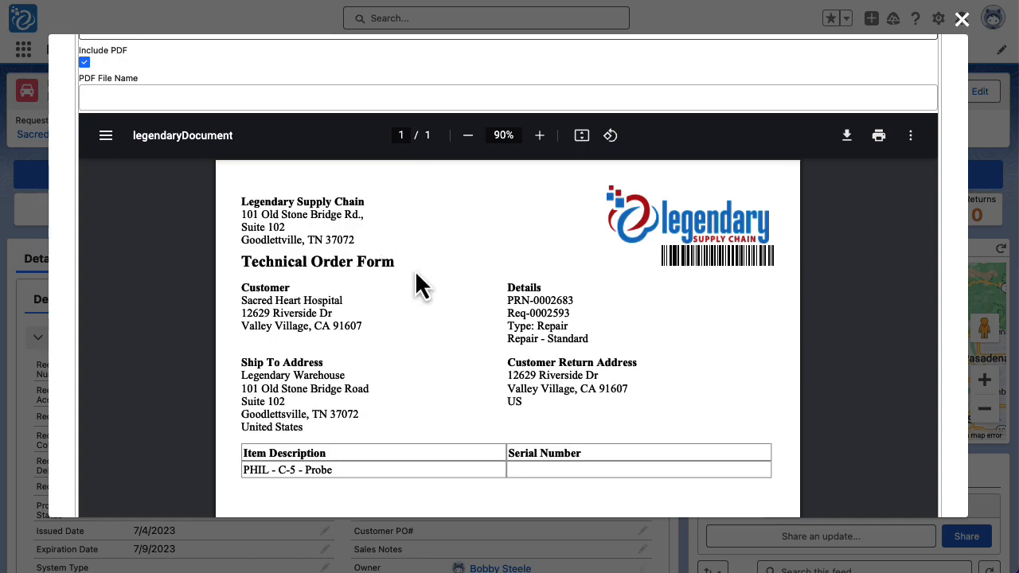
pyautogui.scroll(-2, 415, 270)
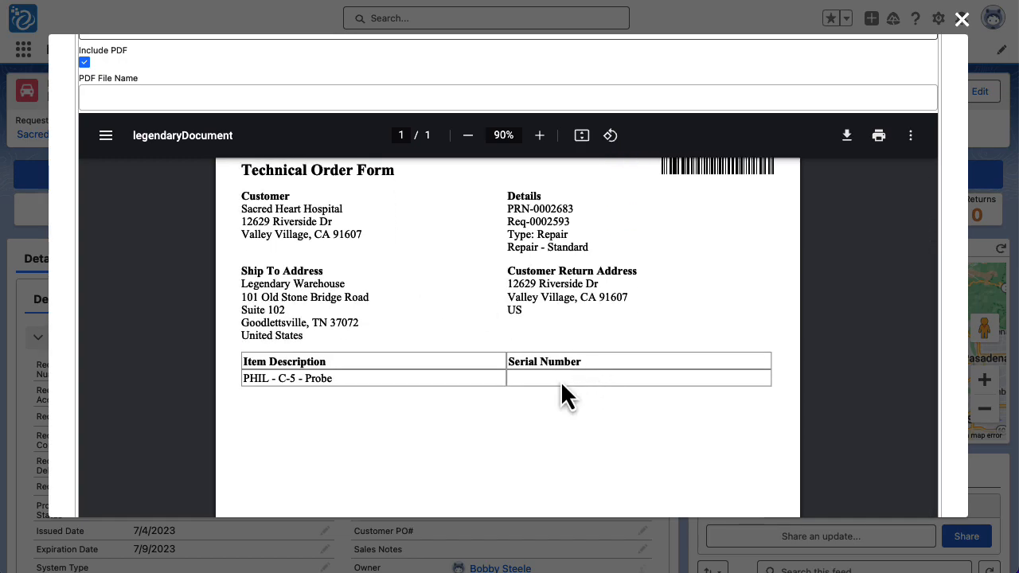
pyautogui.scroll(2, 560, 380)
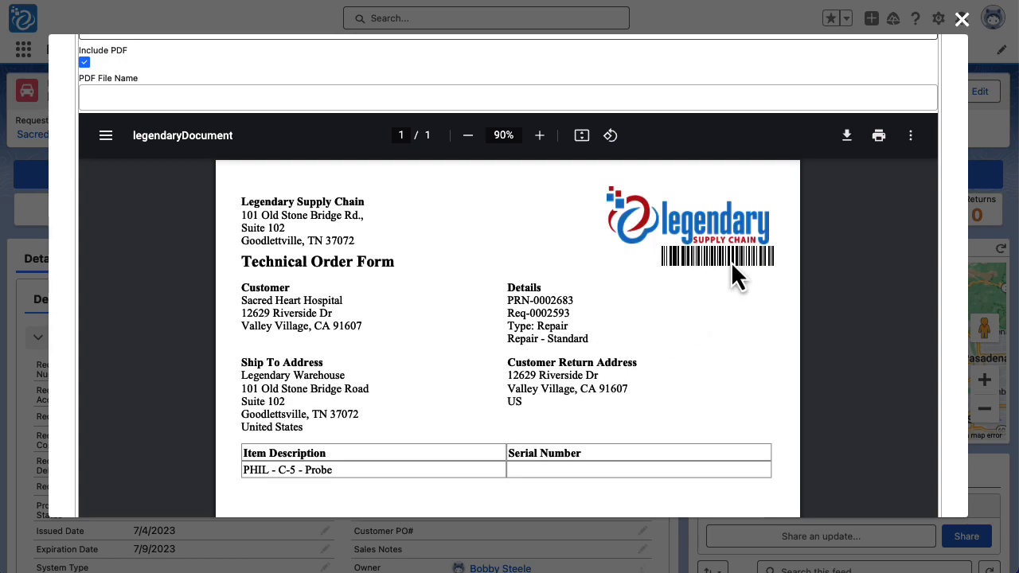
pyautogui.scroll(5, 718, 295)
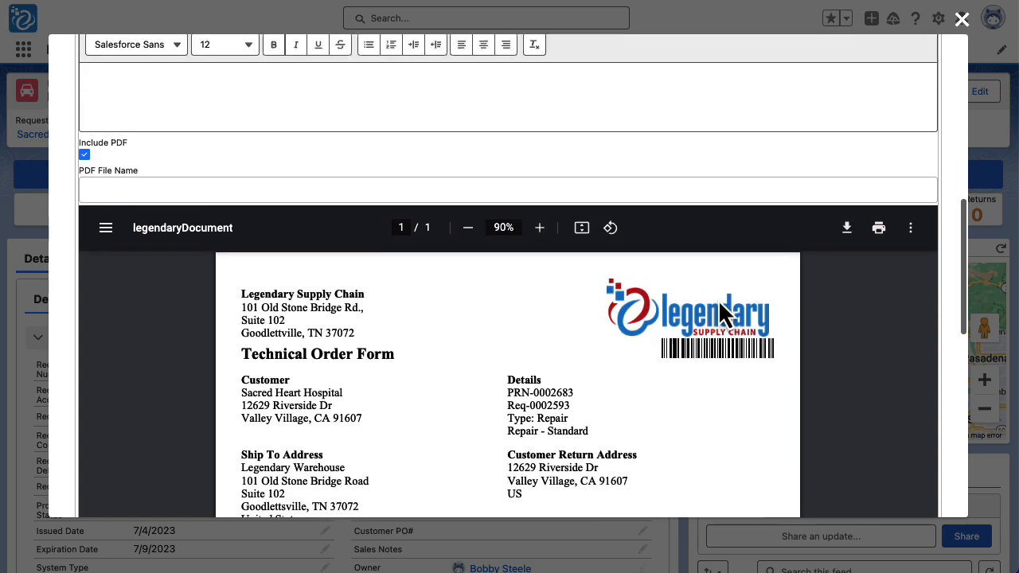
pyautogui.scroll(5, 764, 279)
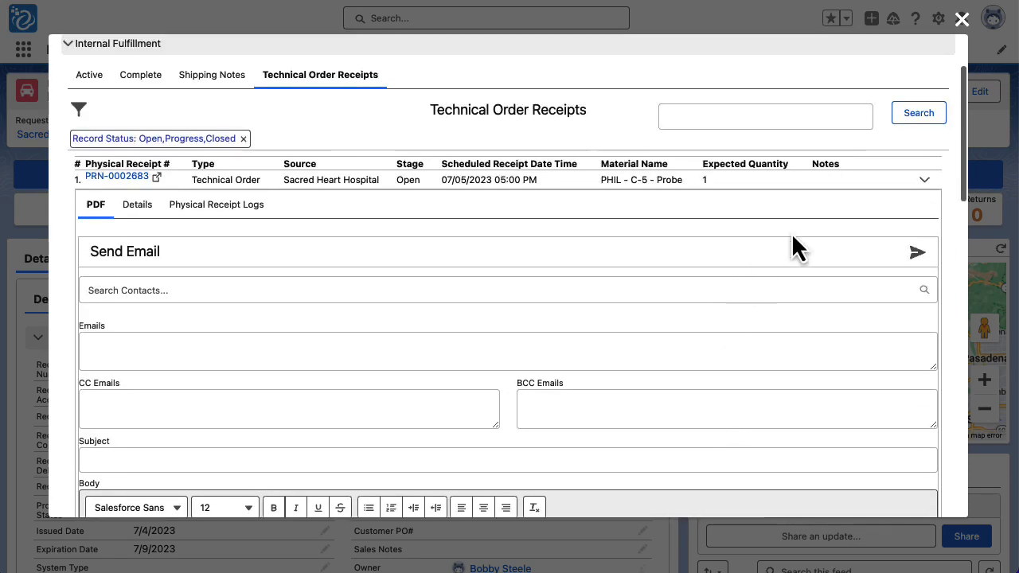
pyautogui.click(923, 184)
pyautogui.click(214, 202)
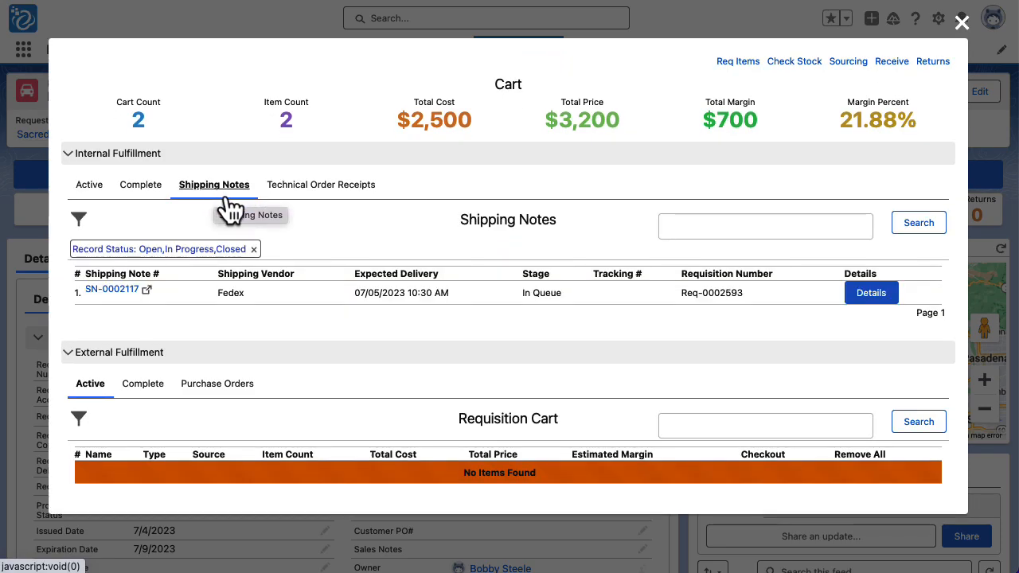
pyautogui.click(962, 24)
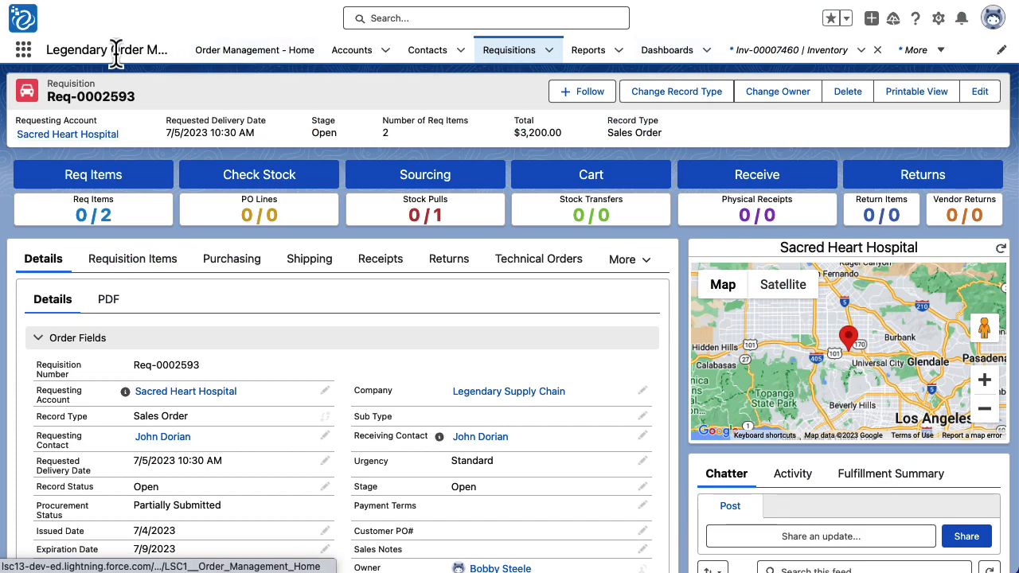
# - Find the Legendary Logistics app by searching for "log" and open it in a new browser tab
pyautogui.click(24, 55)
pyautogui.write('log')
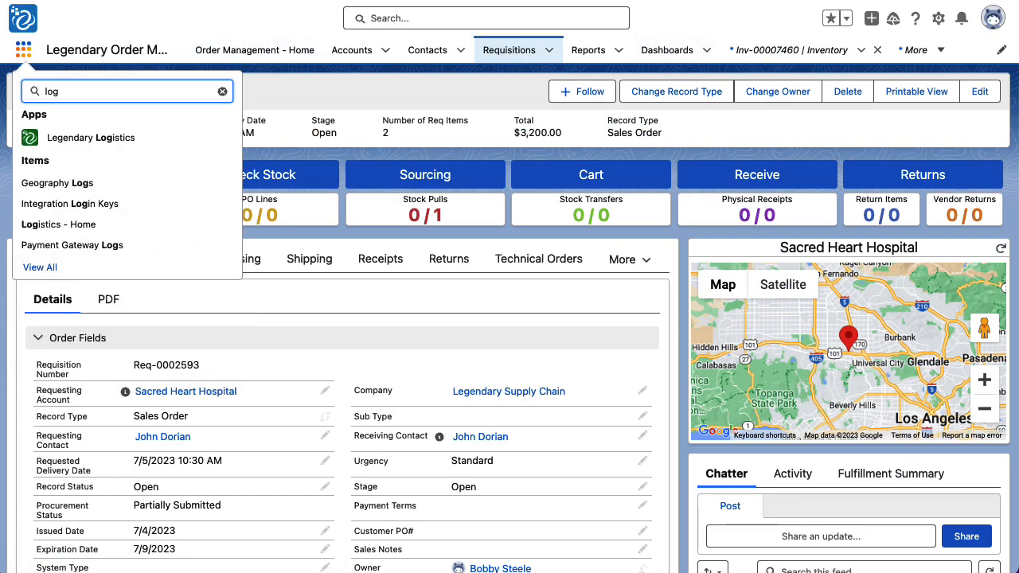
pyautogui.rightClick(72, 137)
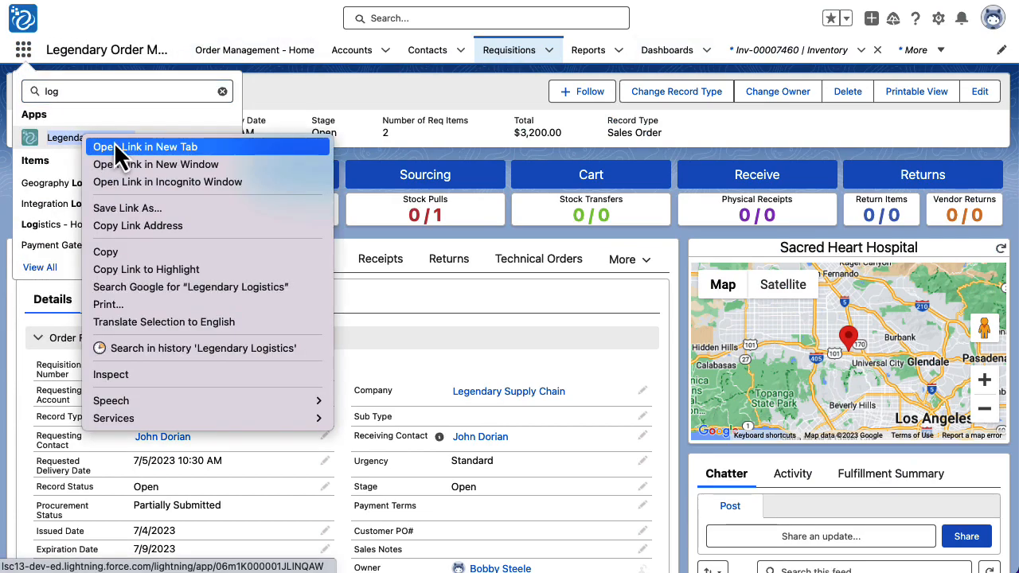
pyautogui.click(86, 142)
pyautogui.click(390, 2)
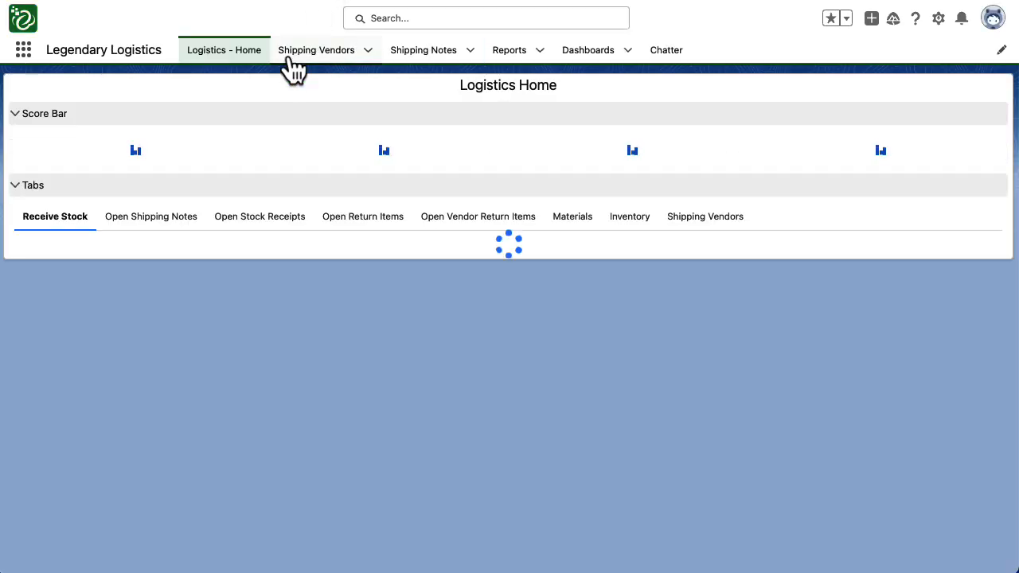
# - Open shipping note SN-0002117 and pick inventory Inv-00008707 into the Legendary Warehouse - Outbound - Shipping bin
pyautogui.click(173, 225)
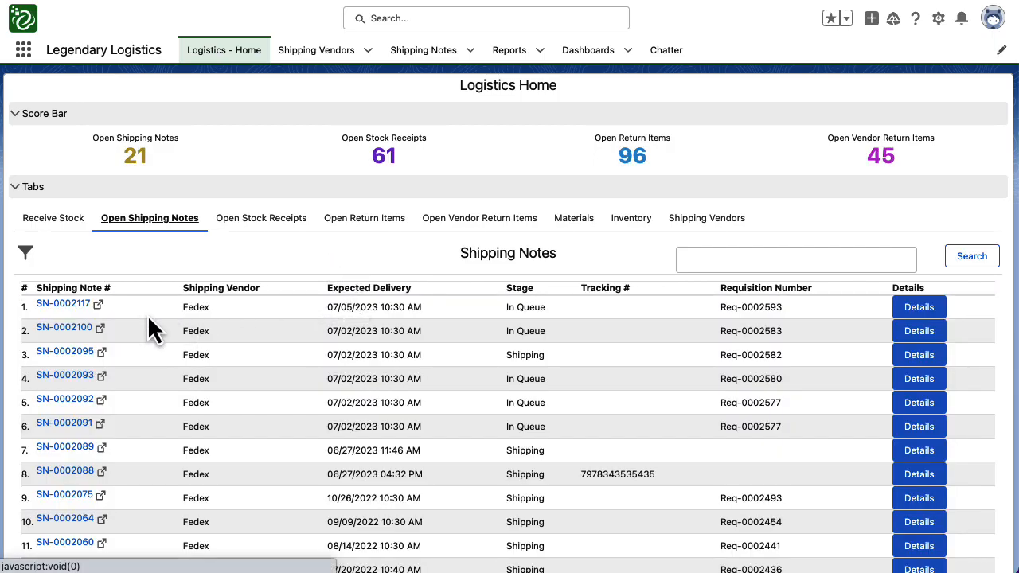
pyautogui.click(66, 309)
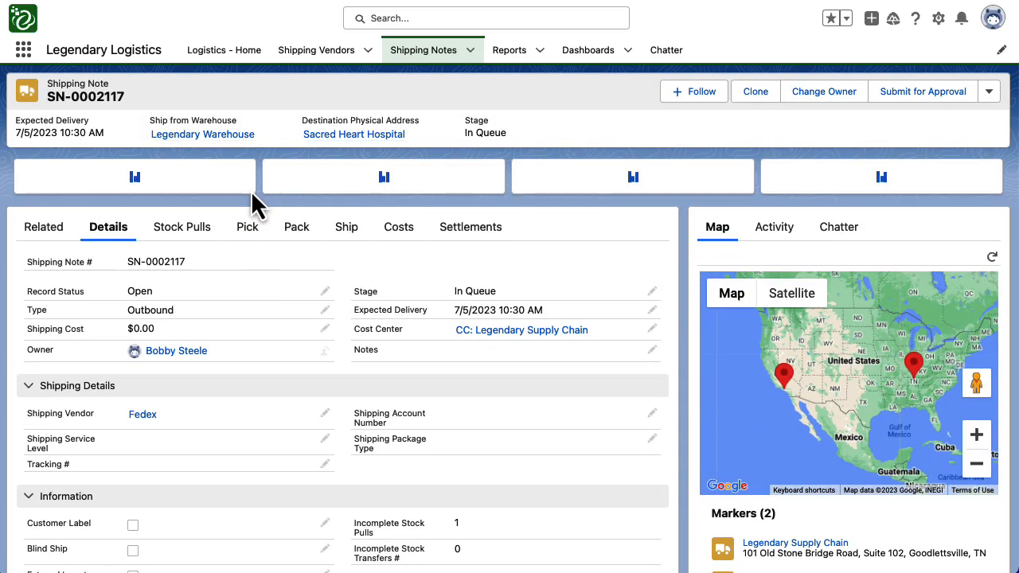
pyautogui.click(251, 238)
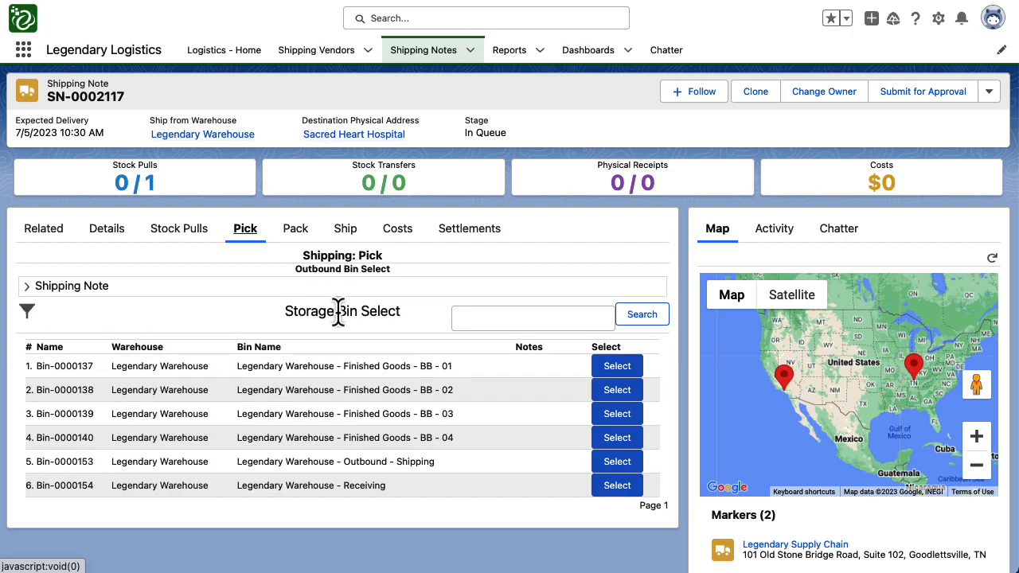
pyautogui.click(617, 465)
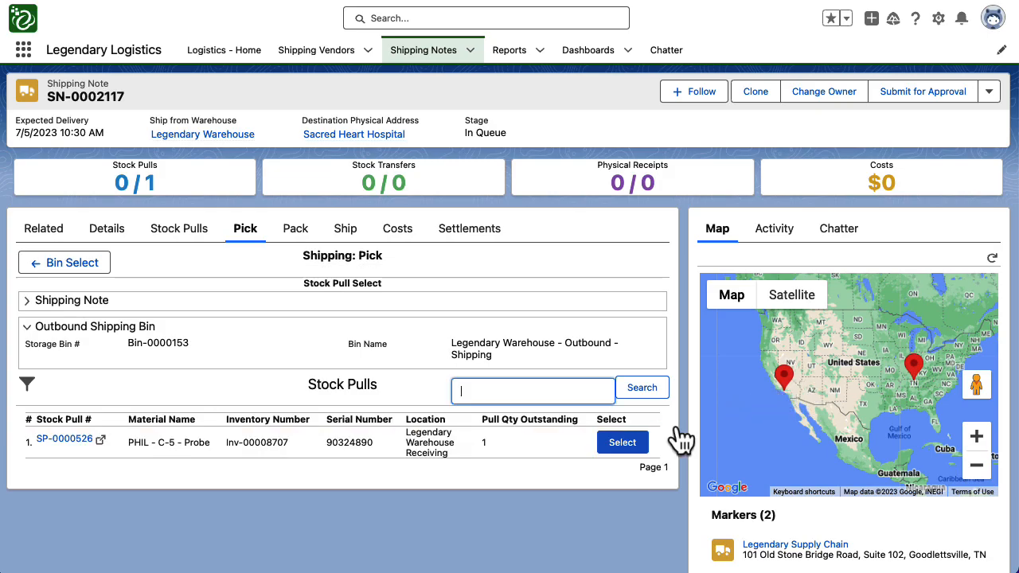
pyautogui.click(613, 451)
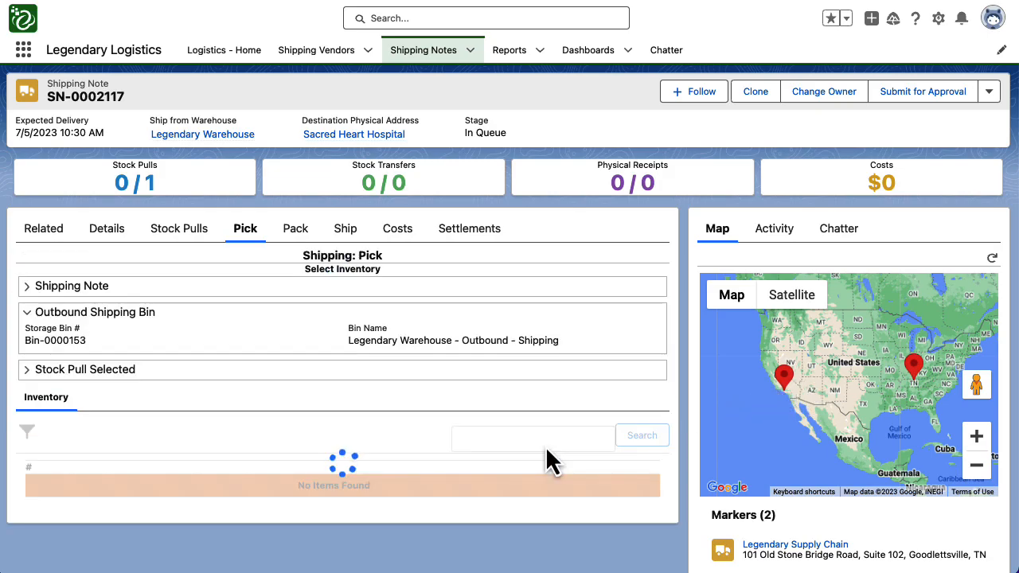
pyautogui.scroll(-1, 547, 443)
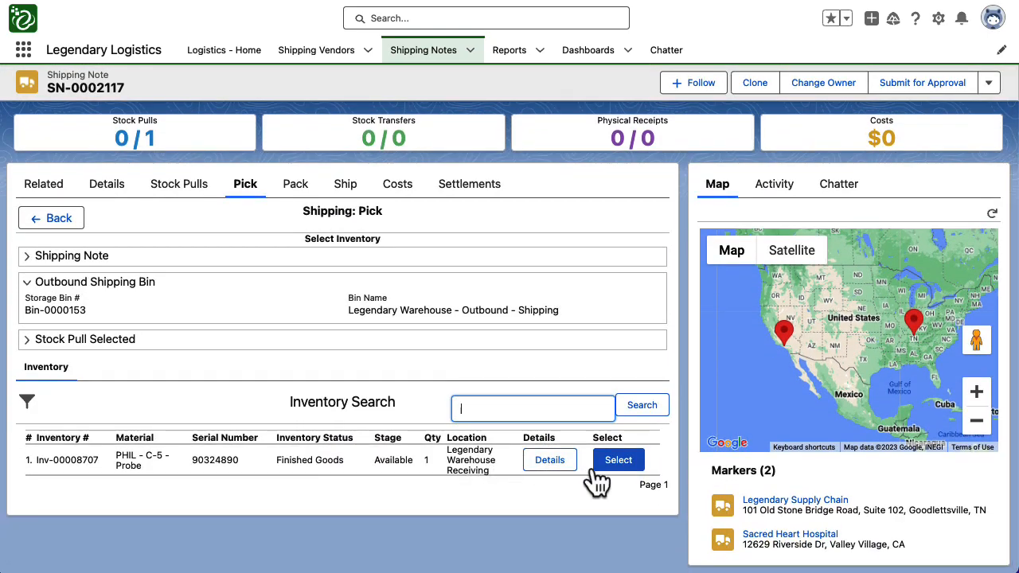
pyautogui.click(619, 460)
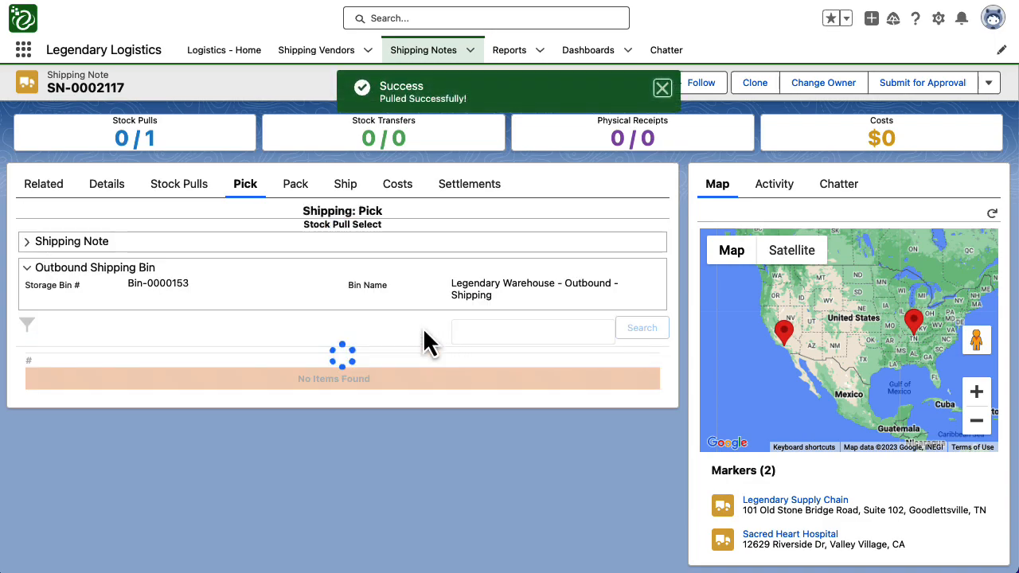
pyautogui.click(345, 196)
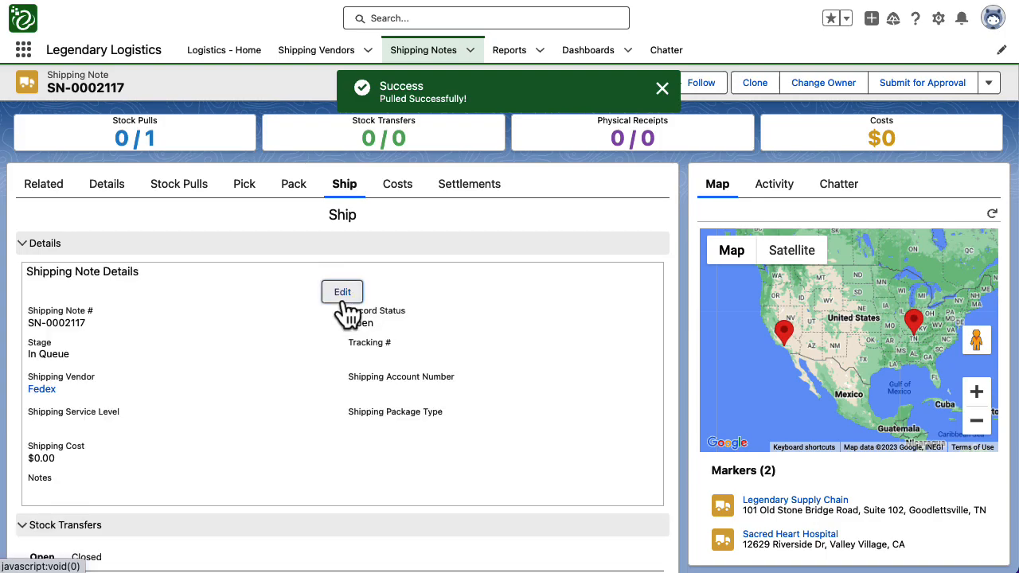
pyautogui.click(343, 293)
pyautogui.click(225, 263)
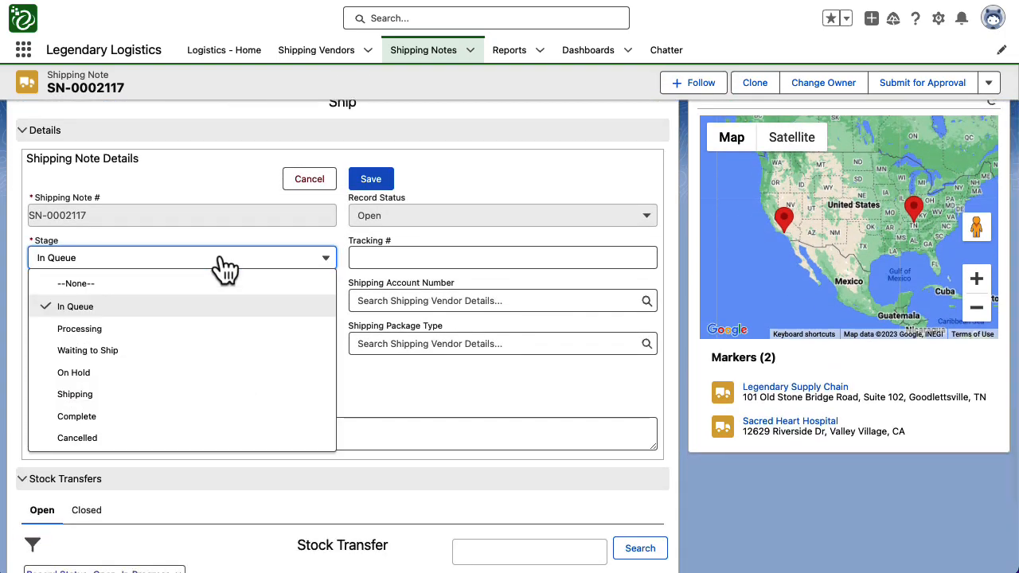
pyautogui.click(196, 394)
pyautogui.click(183, 388)
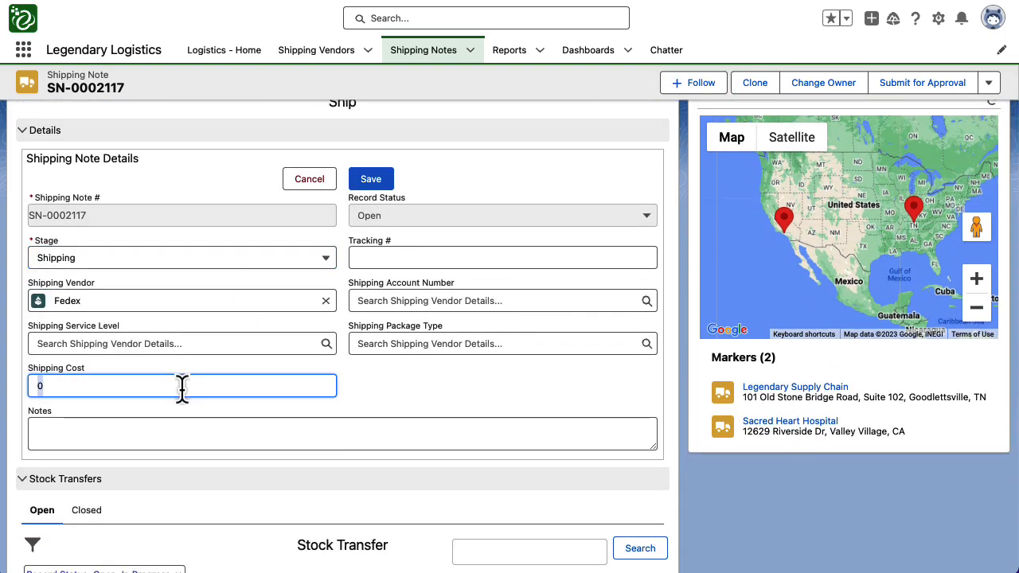
pyautogui.write('45')
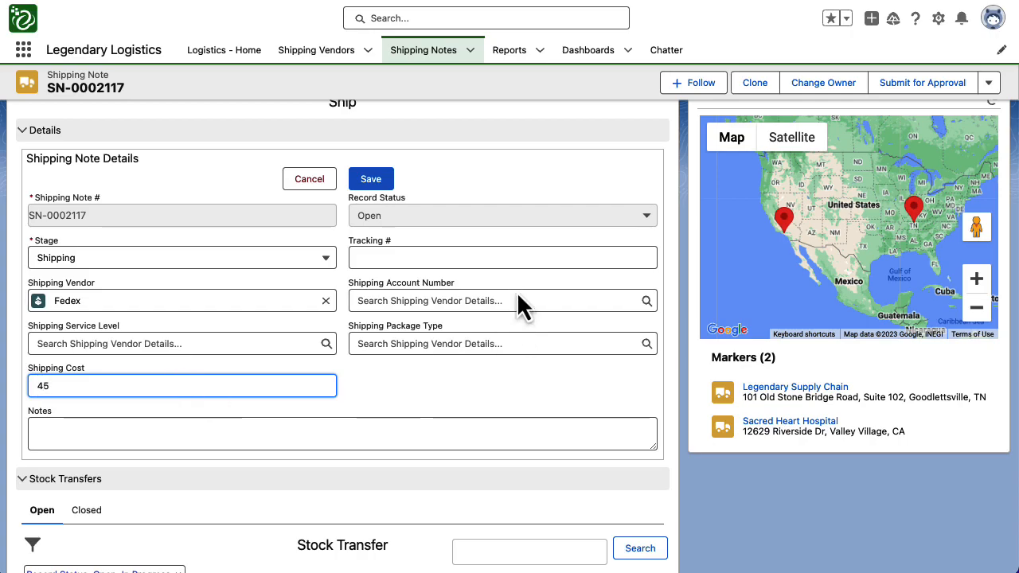
pyautogui.click(393, 253)
pyautogui.write('5151651651144')
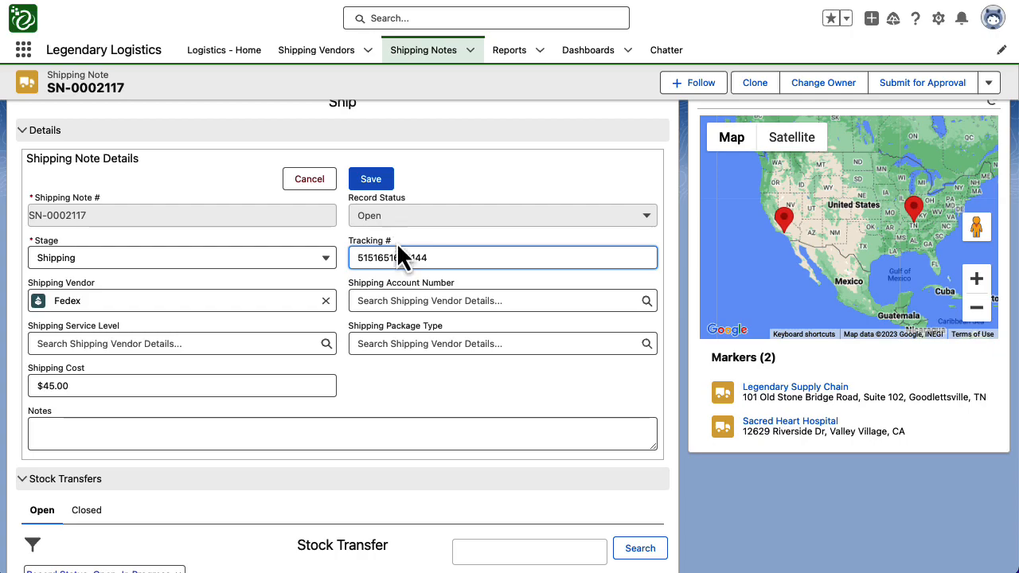
pyautogui.click(371, 179)
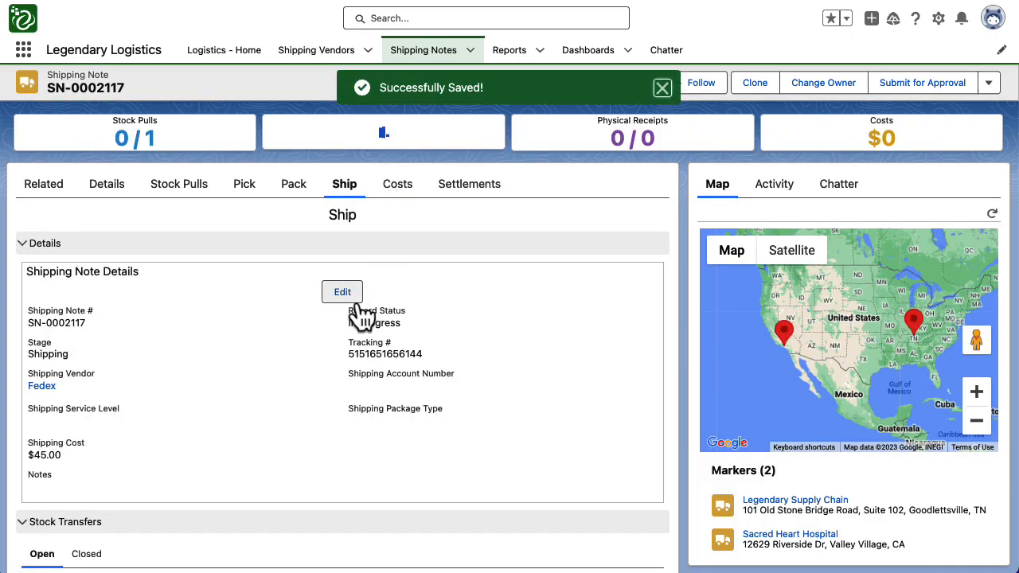
# - Change the shipping note's stage to Complete and save it
pyautogui.click(341, 292)
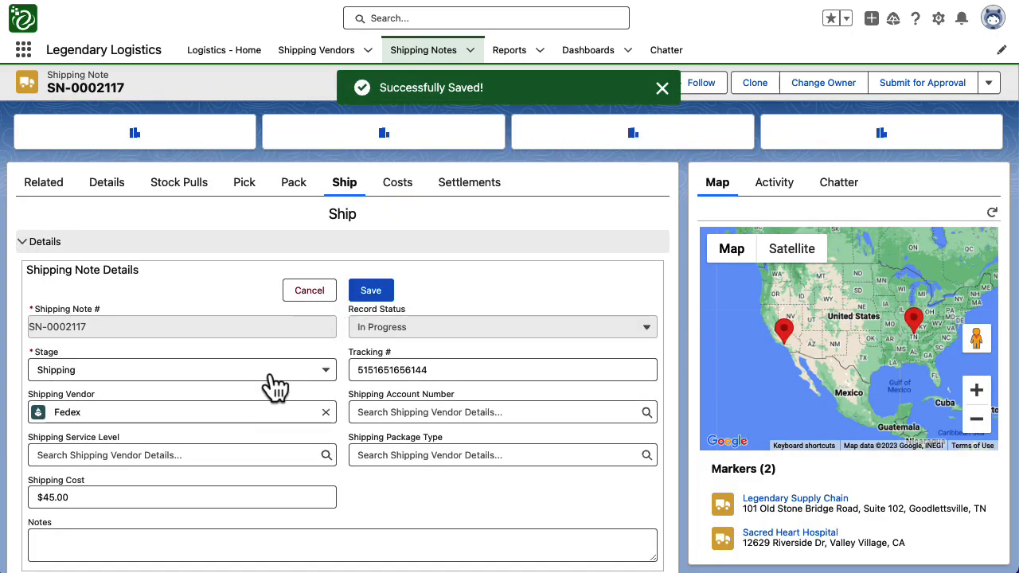
pyautogui.click(271, 371)
pyautogui.click(237, 530)
pyautogui.click(379, 299)
pyautogui.scroll(-2, 409, 293)
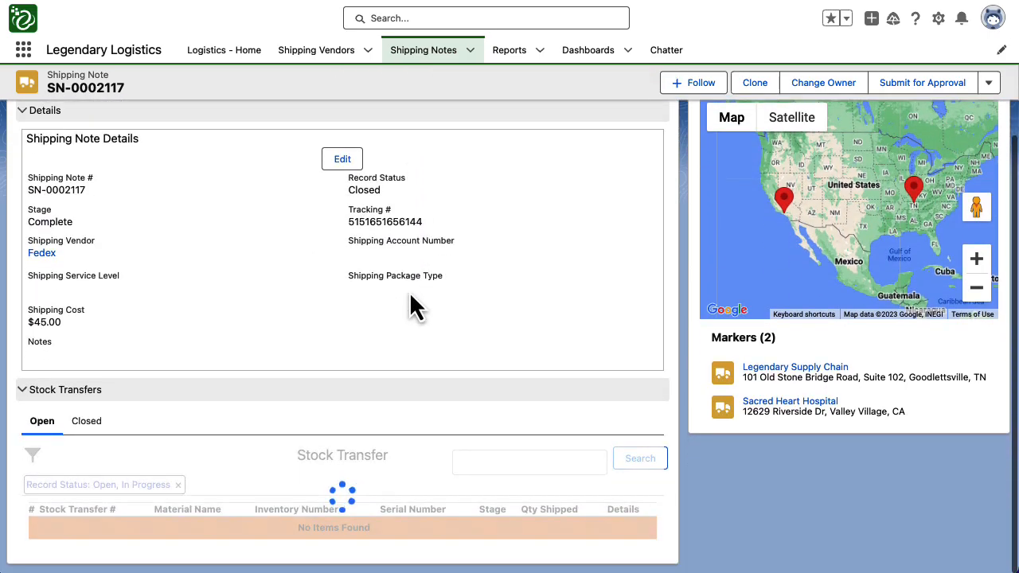
pyautogui.scroll(2, 416, 305)
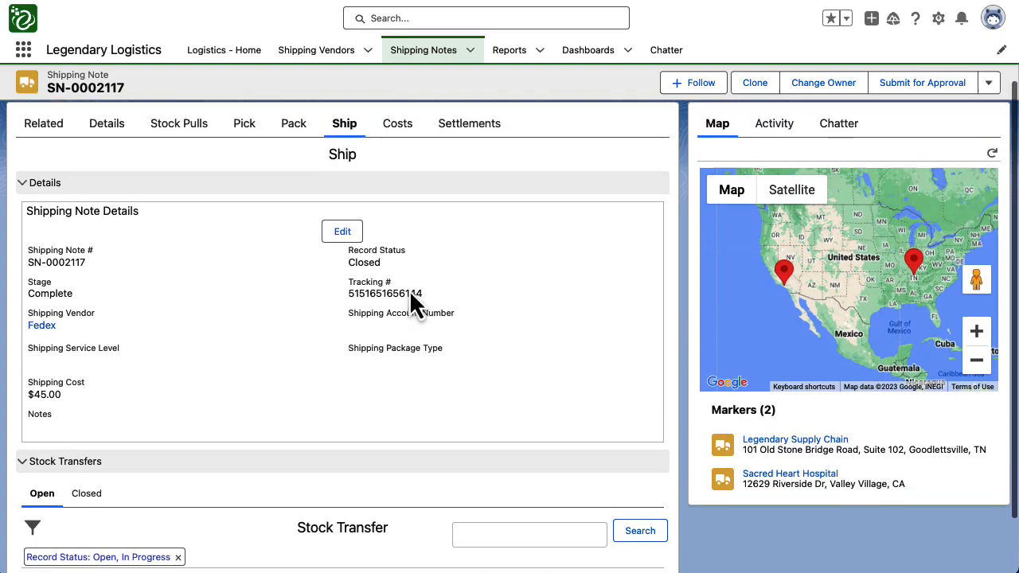
# - Review the shipping note's related stock pulls, stock transfers and returns, and go back to the Logistics home page
pyautogui.click(37, 189)
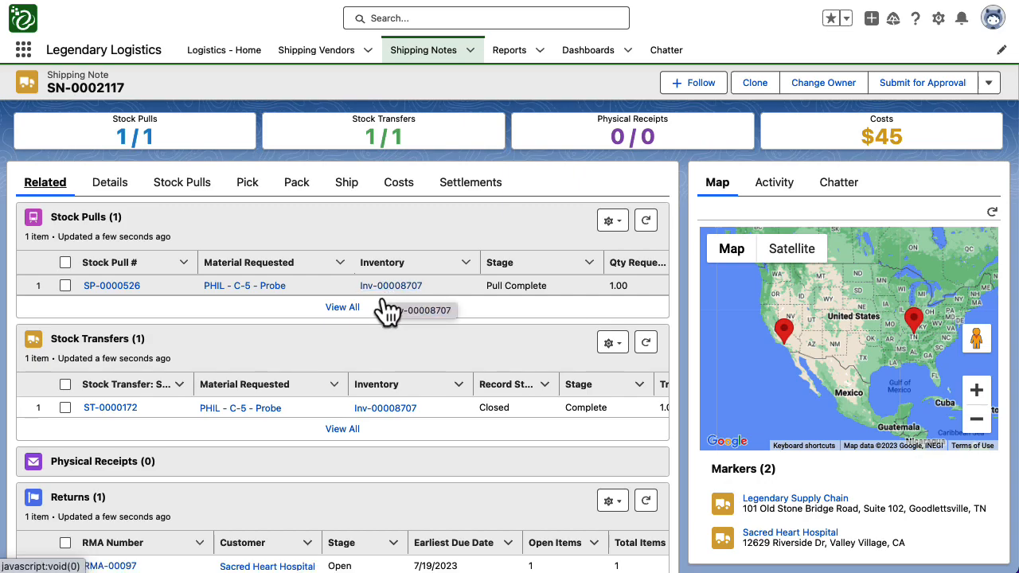
pyautogui.scroll(-1, 382, 306)
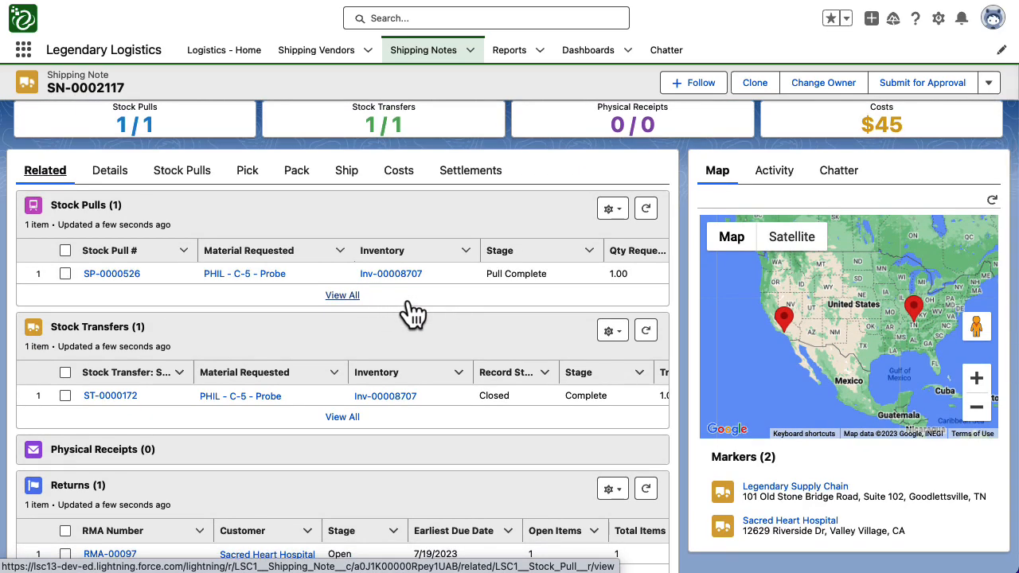
pyautogui.scroll(-5, 414, 308)
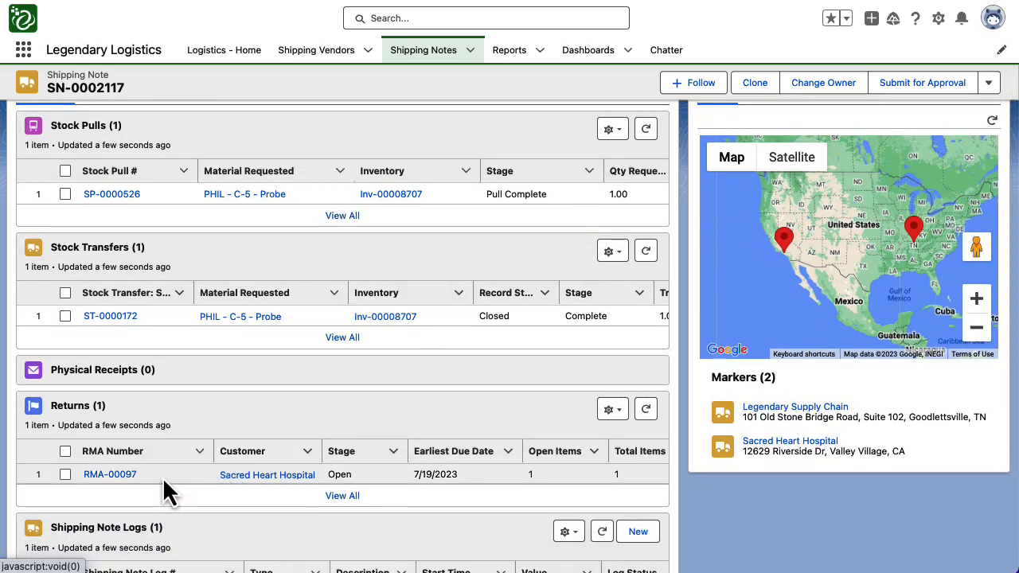
pyautogui.scroll(-2, 316, 402)
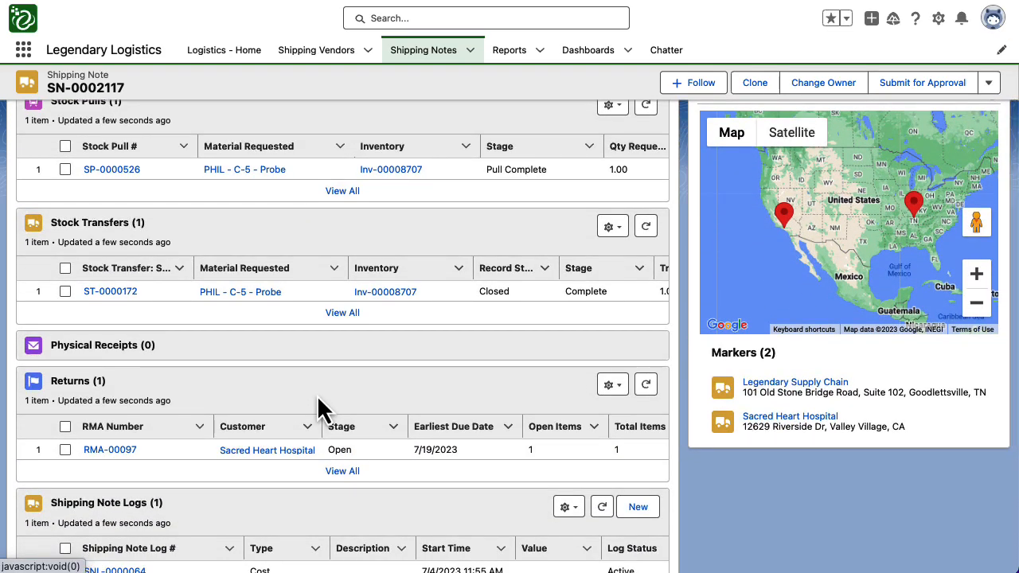
pyautogui.scroll(5, 336, 377)
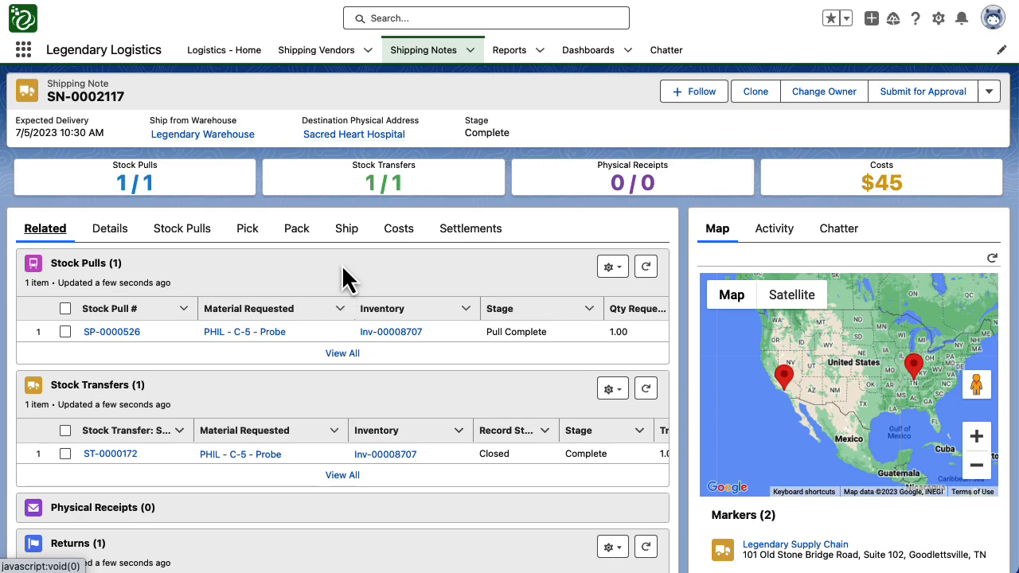
pyautogui.click(239, 68)
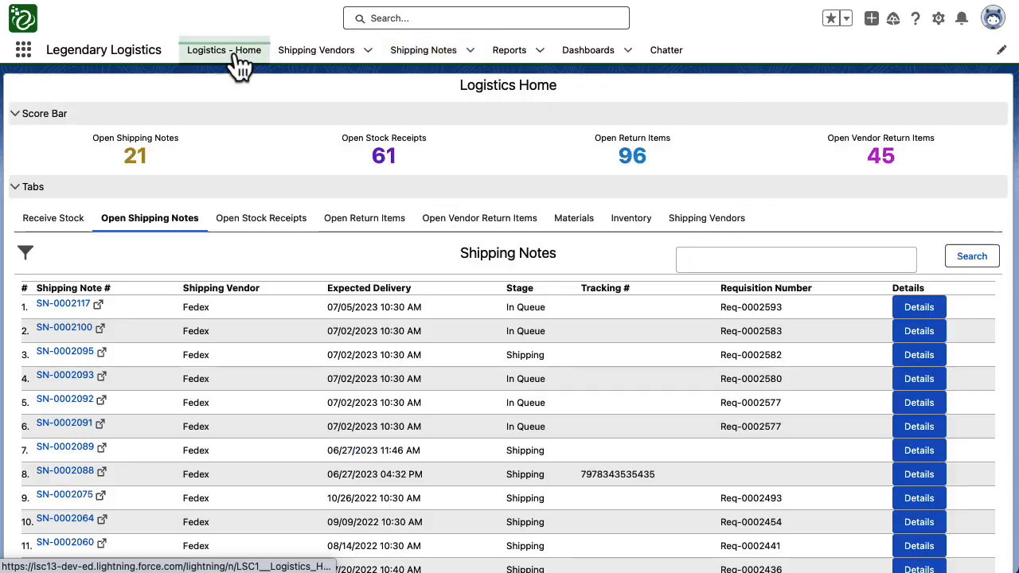
# - Start receiving stock by listing the storage bins and selecting the Legendary Warehouse - Receiving bin
pyautogui.click(61, 231)
pyautogui.click(968, 281)
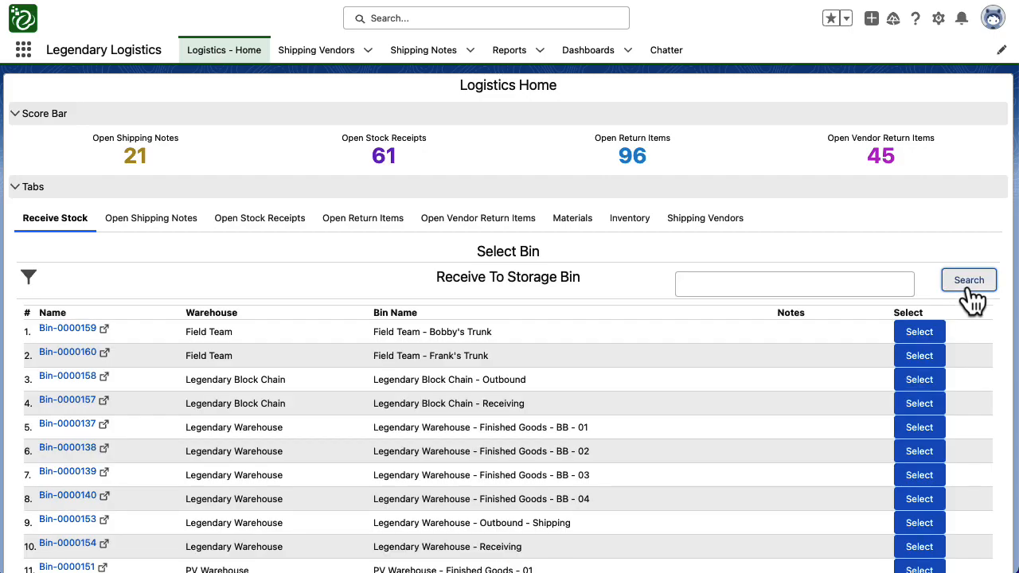
pyautogui.scroll(-3, 860, 359)
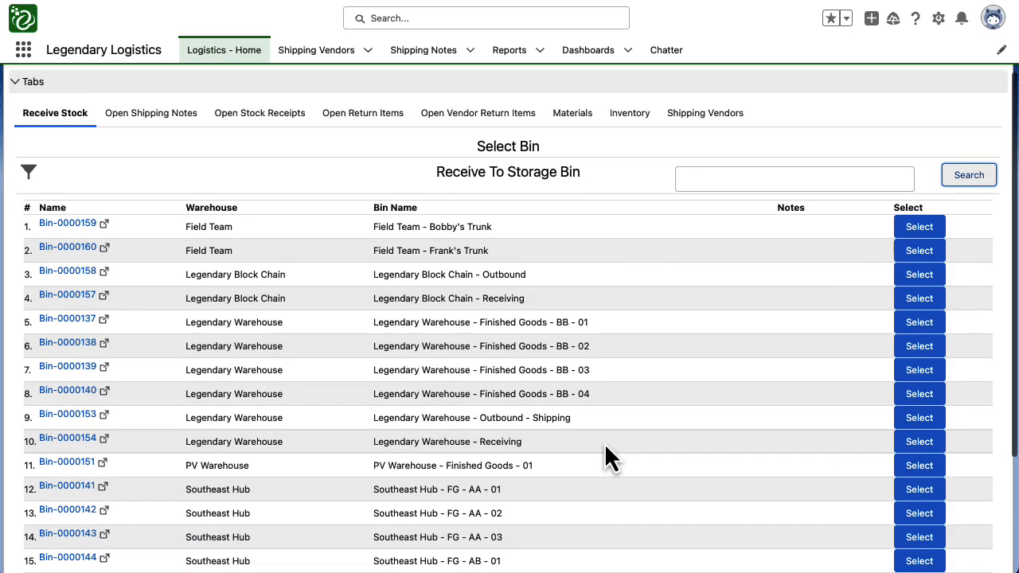
pyautogui.click(906, 443)
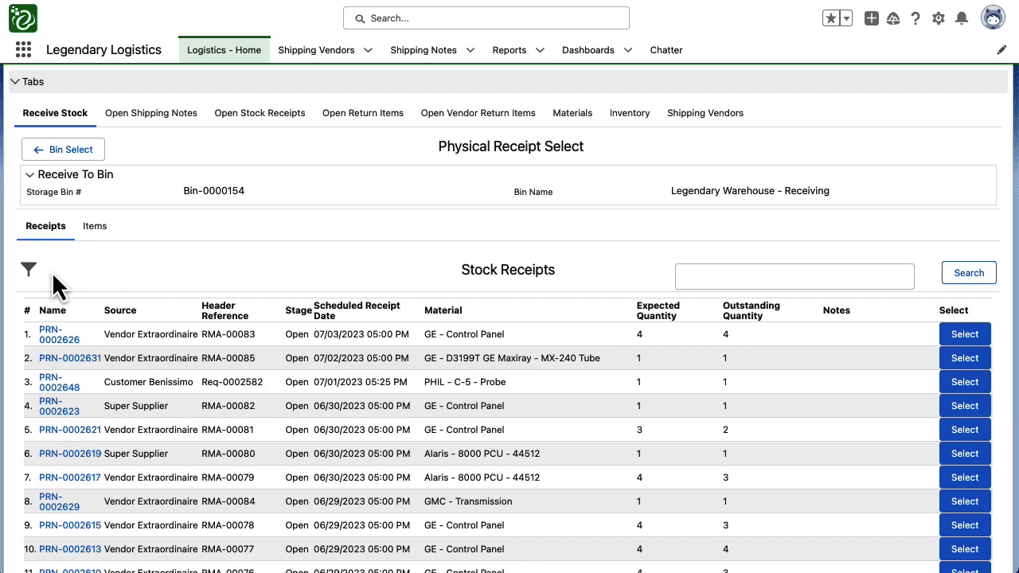
# - Adjust the stock receipts filter and select Sacred Heart Hospital's PHIL - C-5 - Probe receipt PRN-0002683
pyautogui.click(29, 270)
pyautogui.click(91, 373)
pyautogui.click(97, 360)
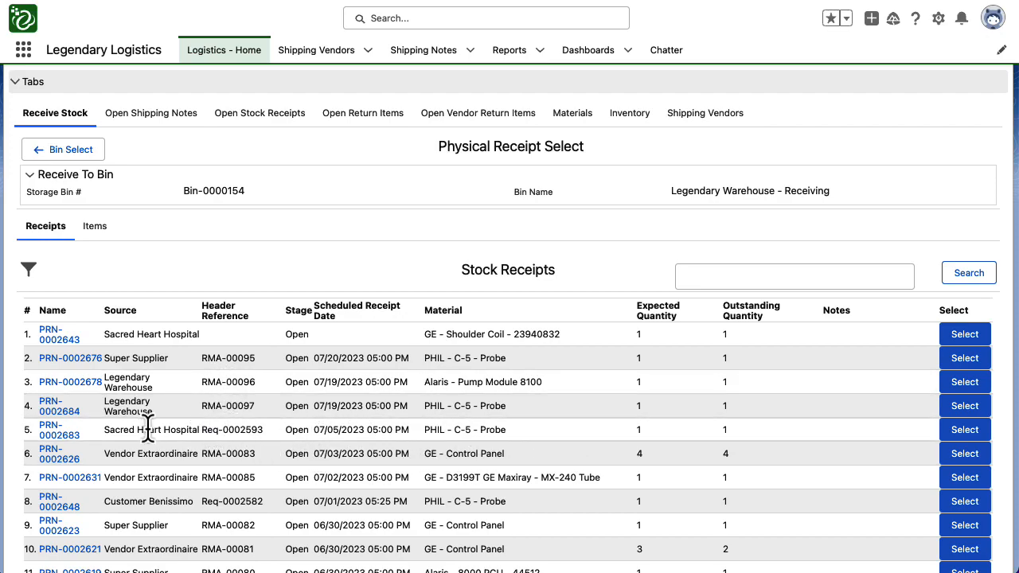
pyautogui.click(963, 431)
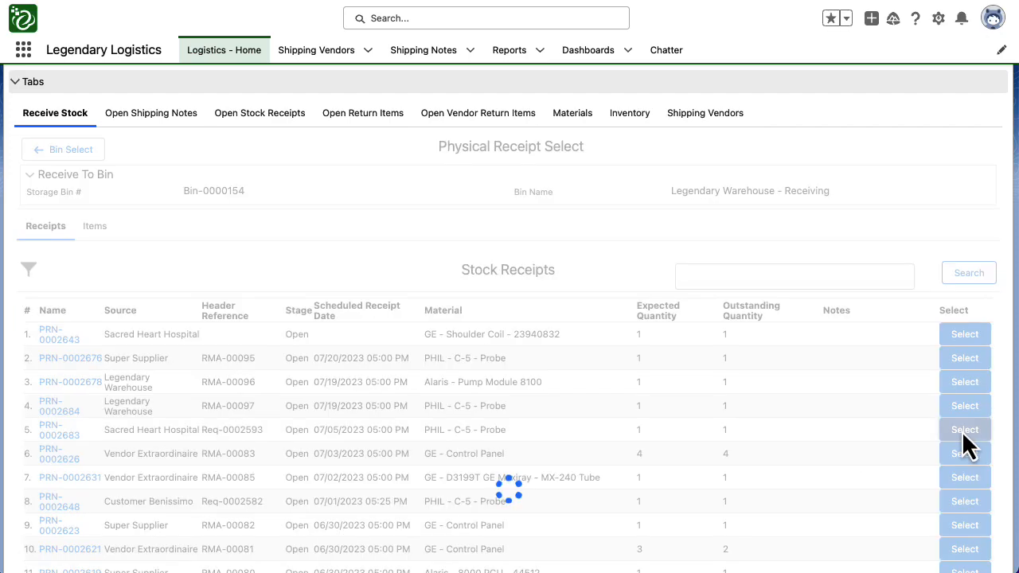
# - Set the received probe's receiving box type to Unopened and its serial number to 5161444
pyautogui.scroll(-1, 515, 312)
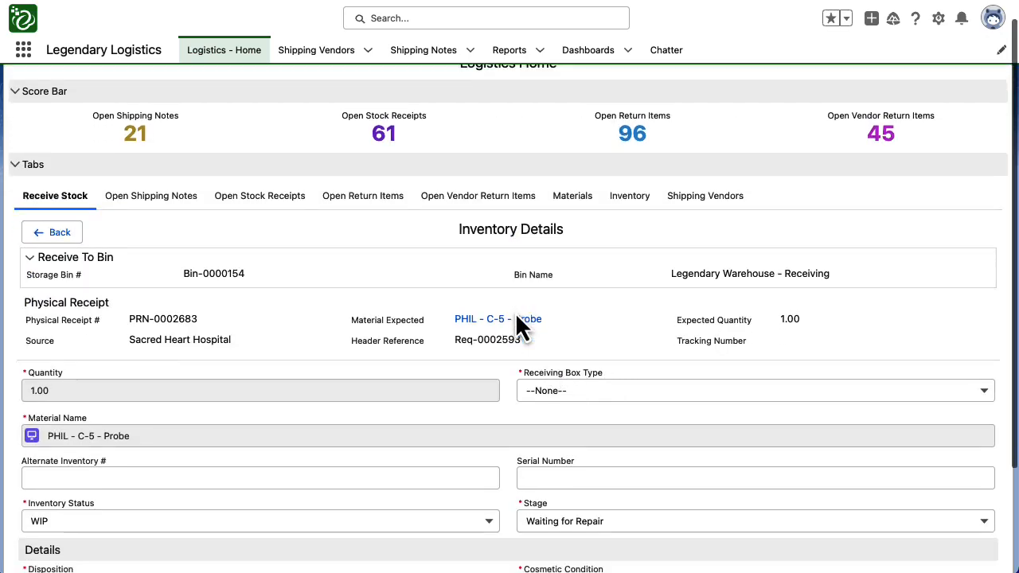
pyautogui.click(599, 331)
pyautogui.click(603, 390)
pyautogui.scroll(-1, 587, 337)
pyautogui.click(561, 348)
pyautogui.write('5161444')
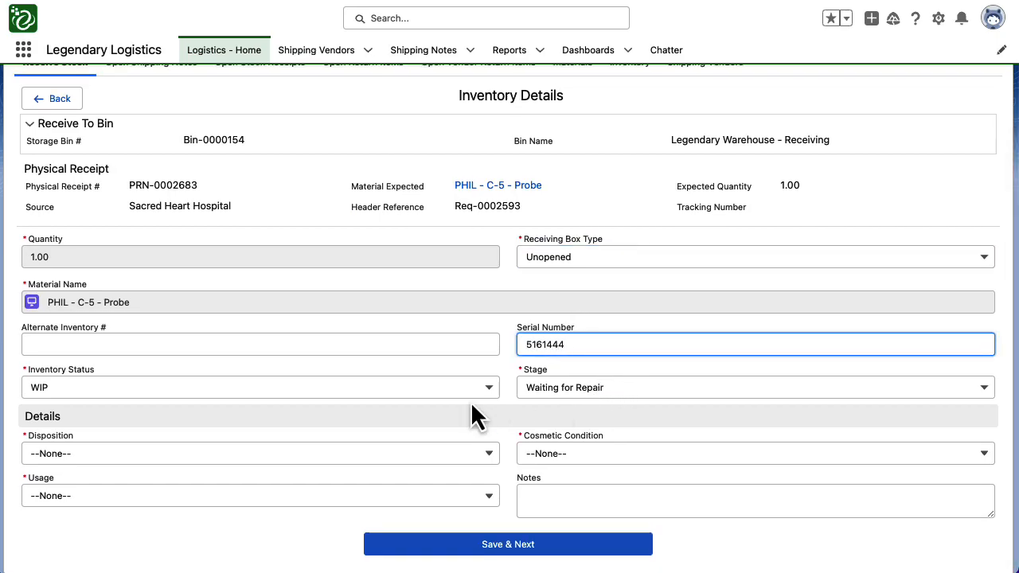
# - Set the probe's disposition, cosmetic condition and usage to 5-Unknown and save the inventory details
pyautogui.click(398, 453)
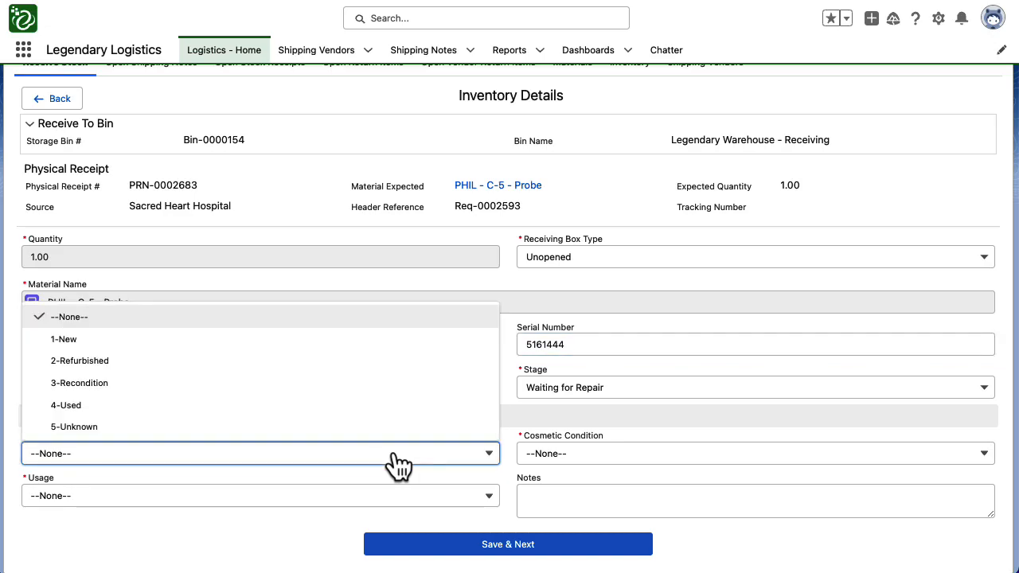
pyautogui.click(350, 428)
pyautogui.click(575, 453)
pyautogui.click(585, 404)
pyautogui.click(583, 458)
pyautogui.click(581, 430)
pyautogui.click(446, 497)
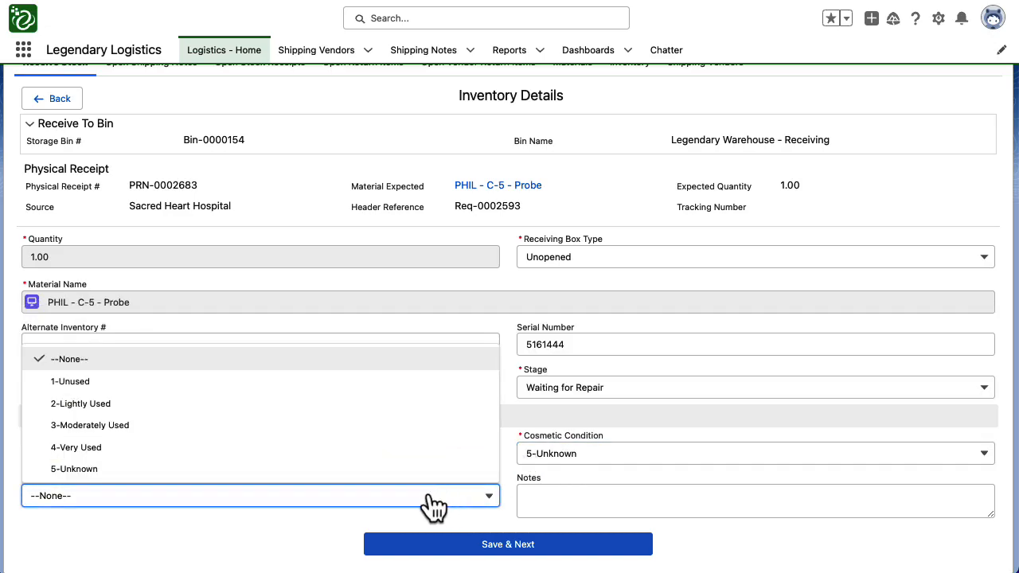
pyautogui.click(389, 472)
pyautogui.click(614, 509)
pyautogui.click(548, 549)
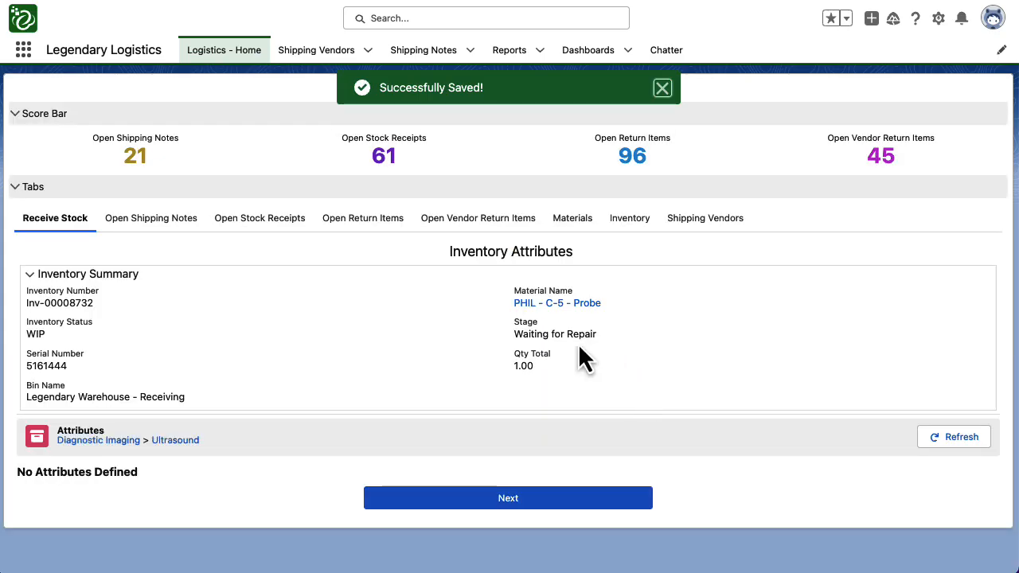
# - Continue past the attributes and photos without additions, check the barcode label, and open the new inventory record
pyautogui.click(488, 502)
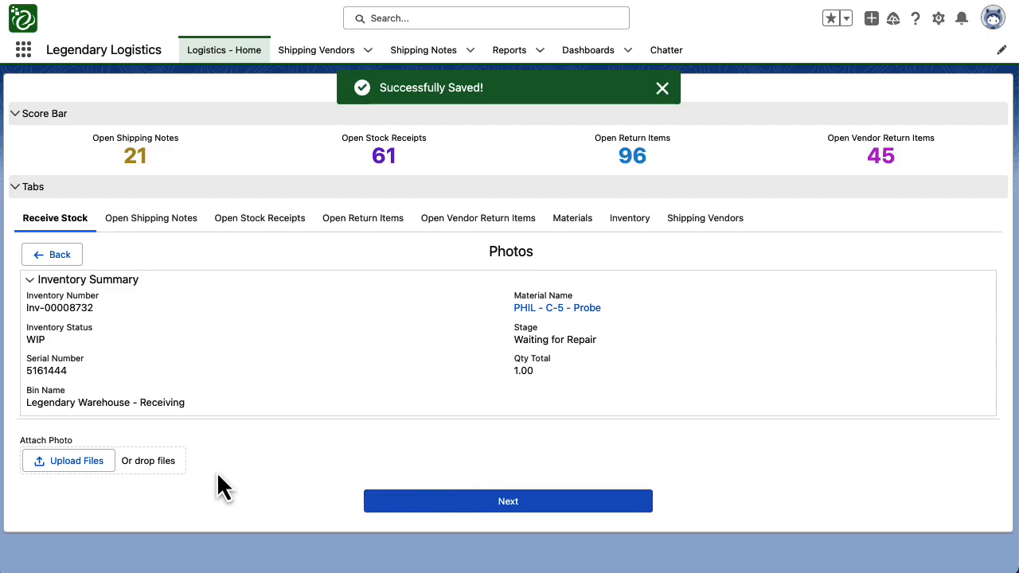
pyautogui.click(478, 503)
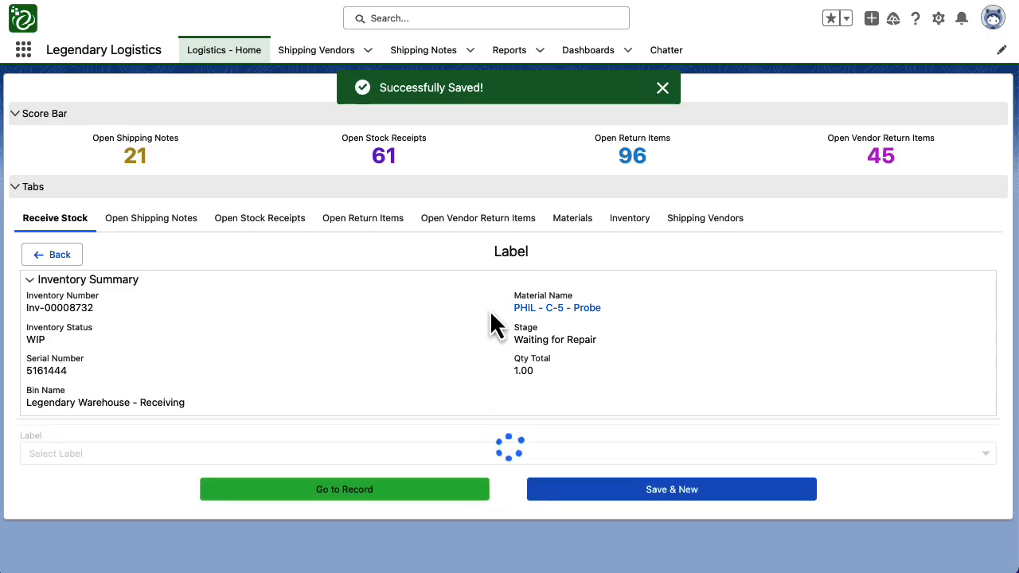
pyautogui.scroll(-3, 491, 287)
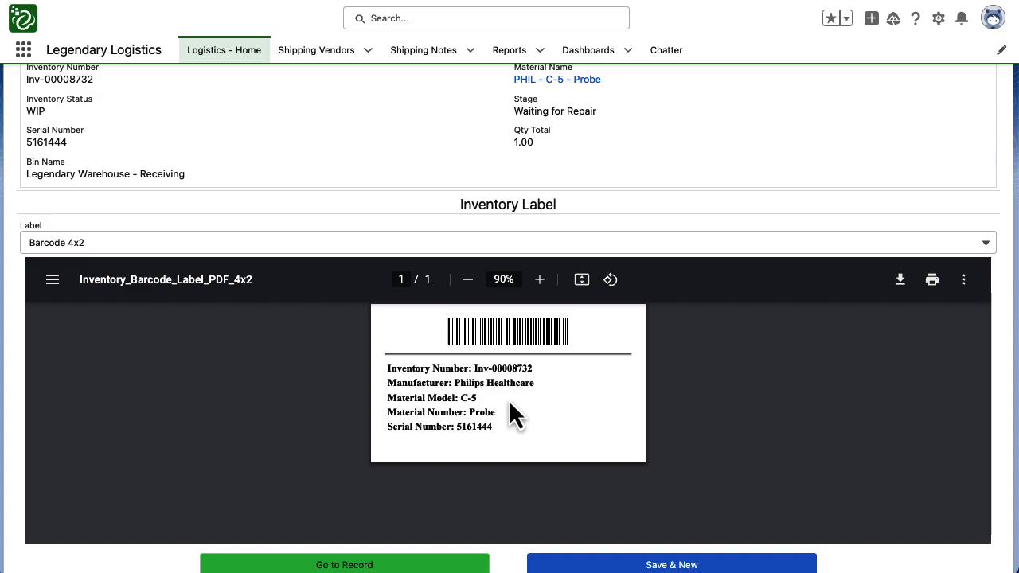
pyautogui.scroll(-1, 511, 399)
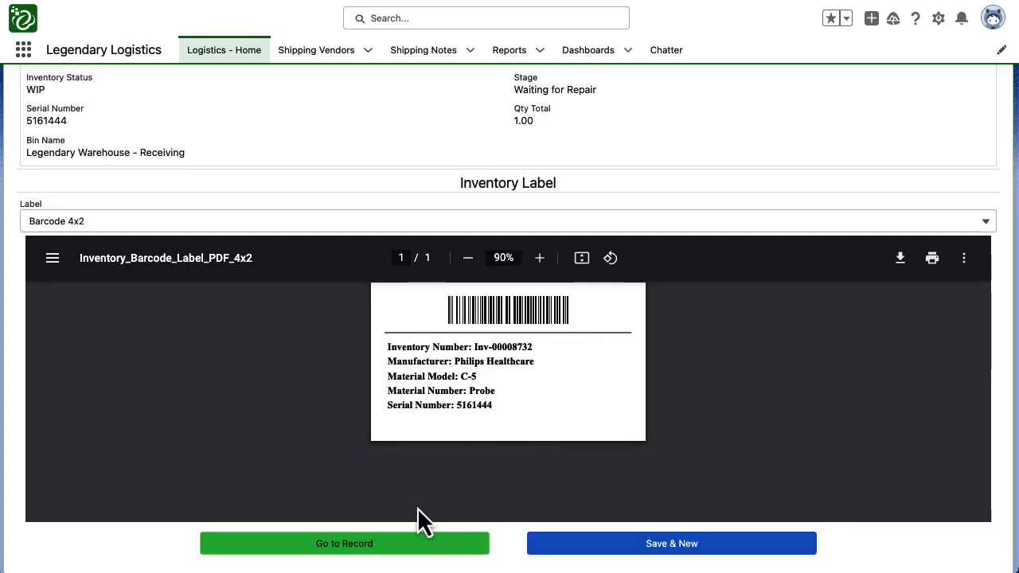
pyautogui.click(398, 561)
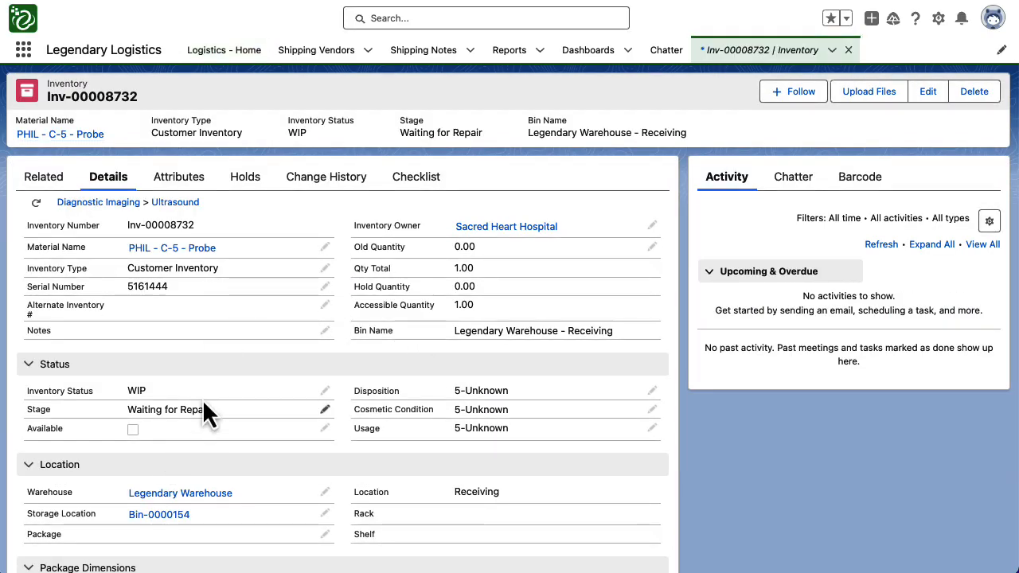
# - Review the inventory record's location and status details and its related inventory movements and technical orders
pyautogui.scroll(-3, 211, 390)
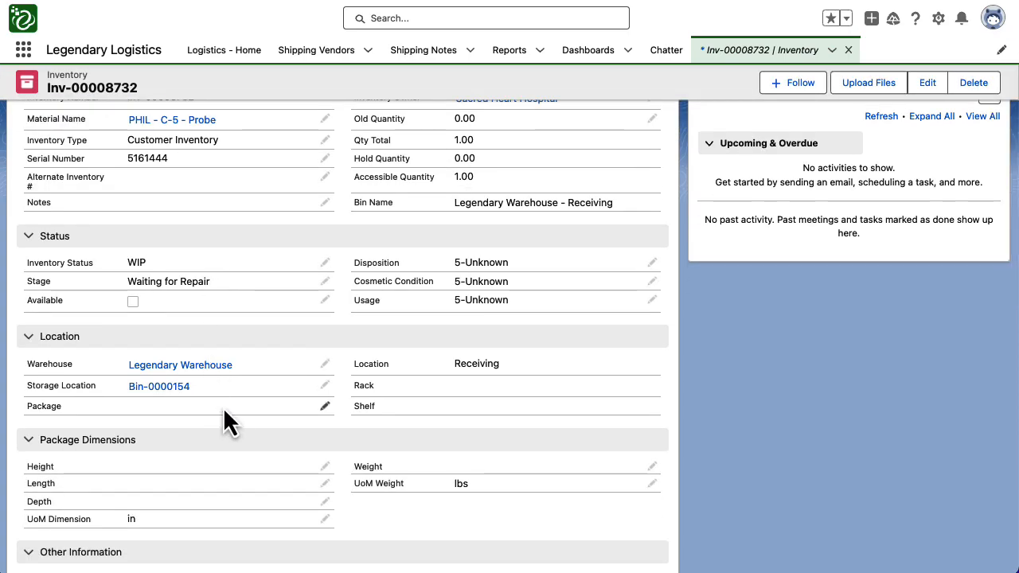
pyautogui.scroll(5, 232, 396)
pyautogui.click(45, 179)
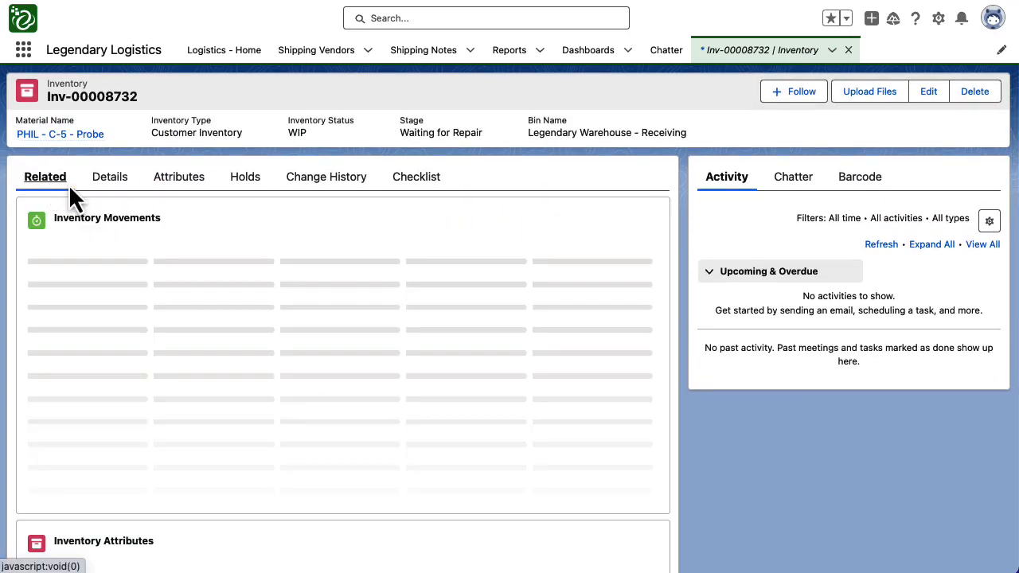
pyautogui.scroll(-2, 177, 318)
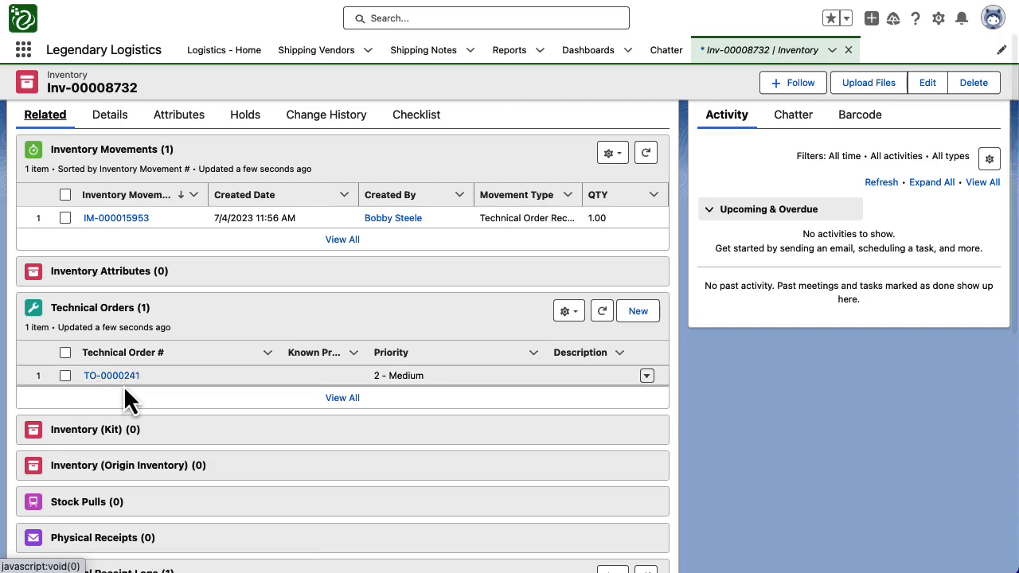
pyautogui.scroll(2, 255, 382)
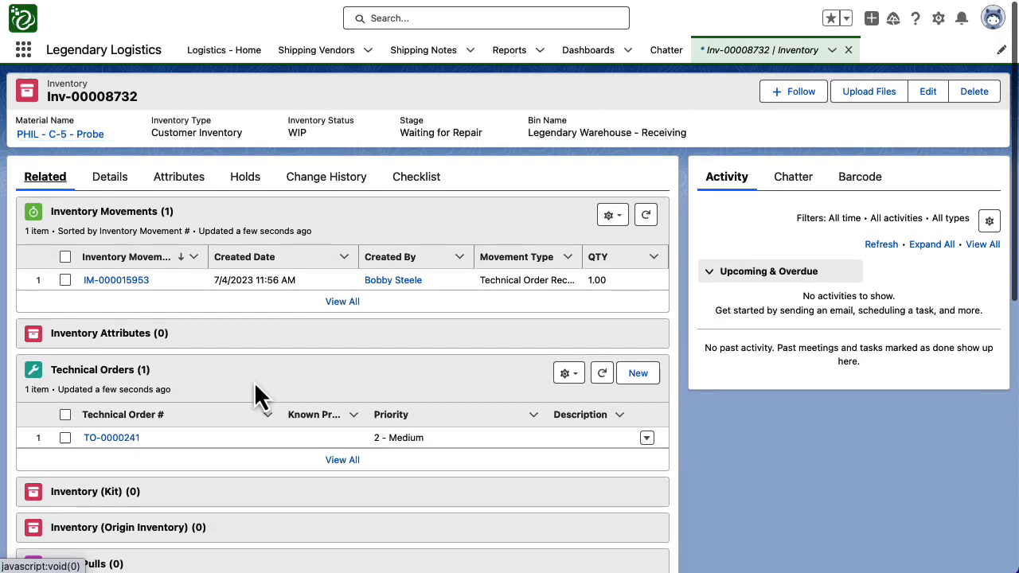
# - Switch to the Legendary Technical Operations app, open technical order TO-0000241 and view its details
pyautogui.click(24, 51)
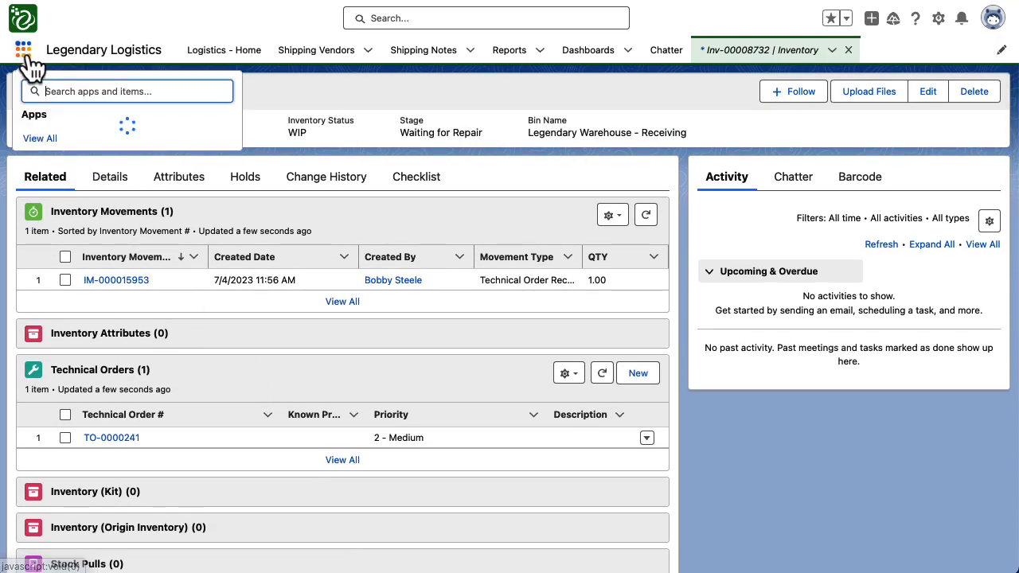
pyautogui.write('techni')
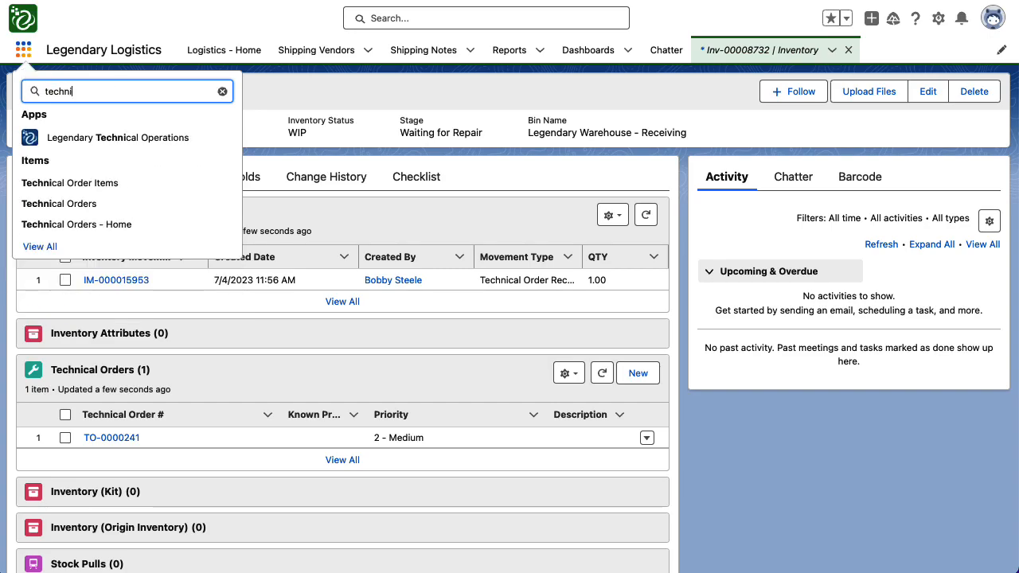
pyautogui.click(104, 149)
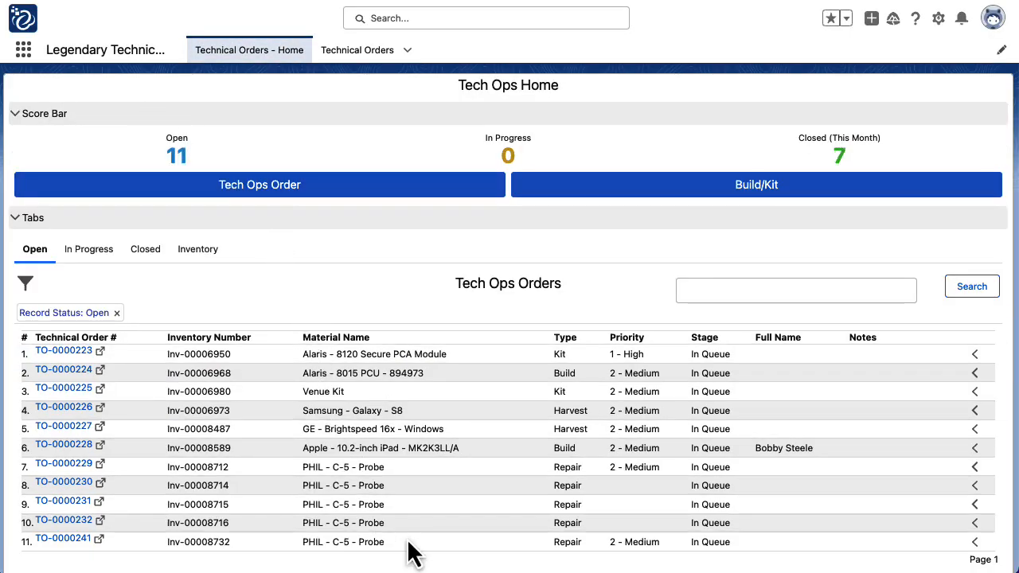
pyautogui.click(65, 541)
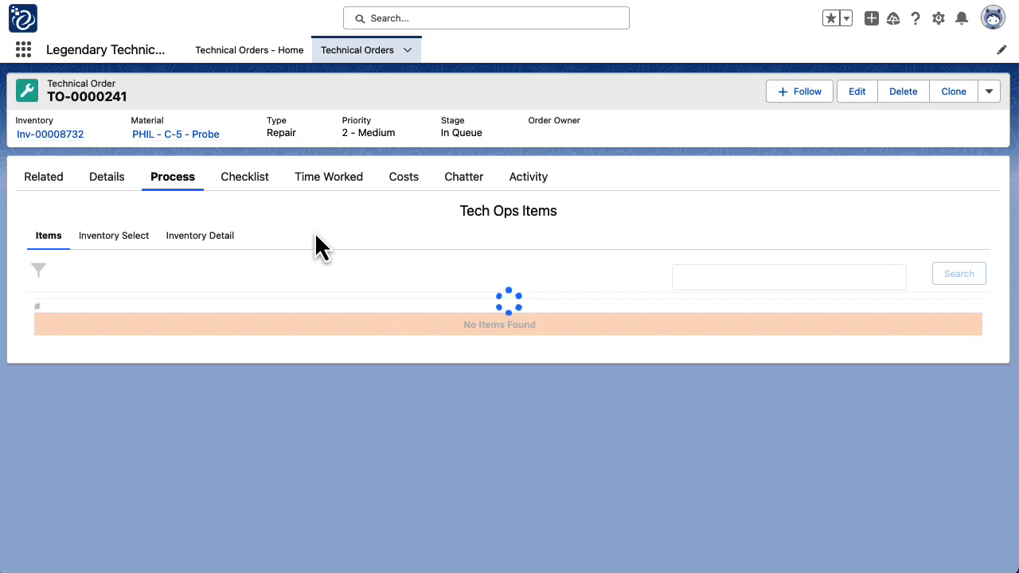
pyautogui.click(110, 183)
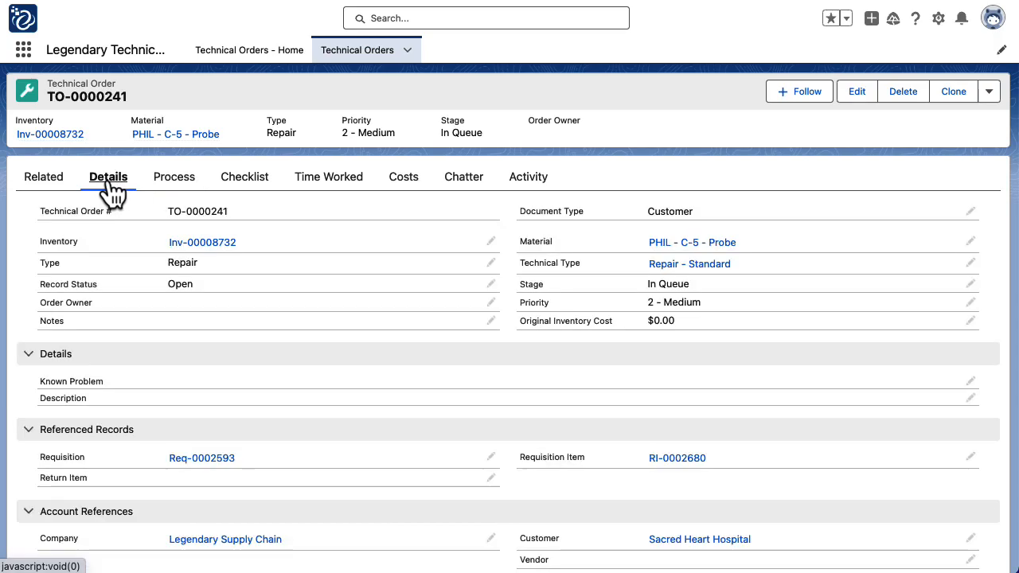
# - Search the inventory selectable for the technical order's processing for "cover"
pyautogui.click(177, 185)
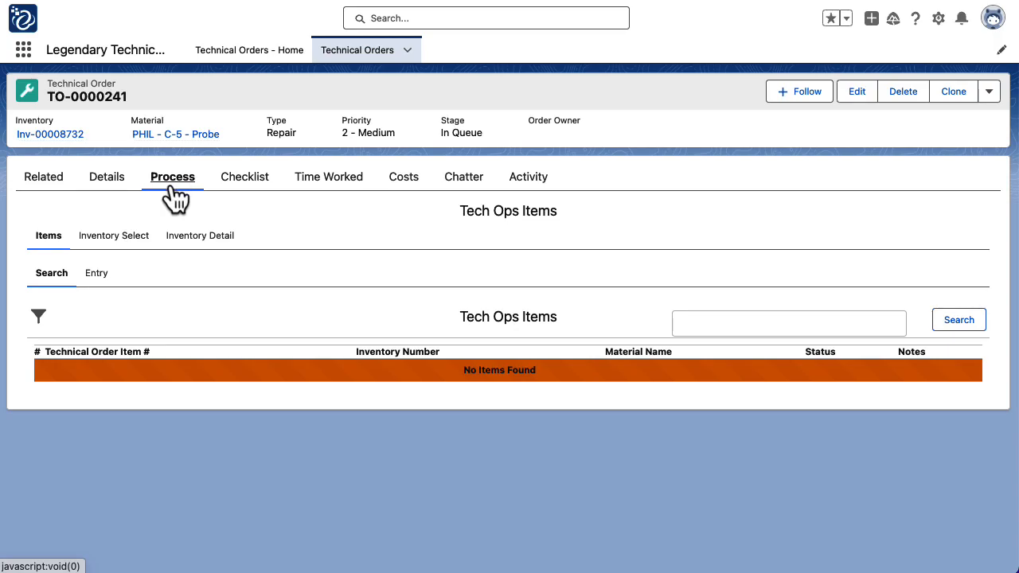
pyautogui.click(118, 242)
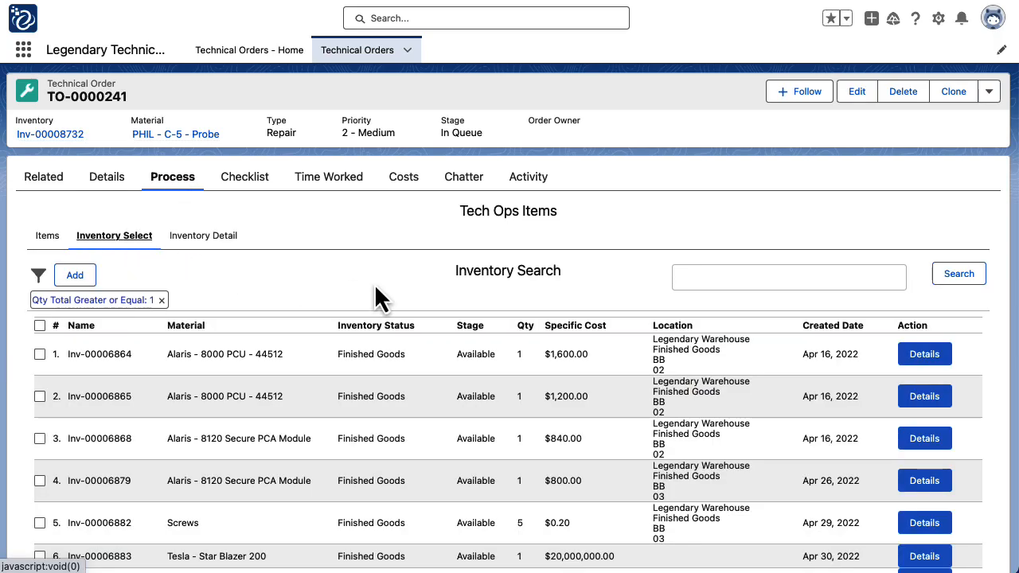
pyautogui.click(718, 277)
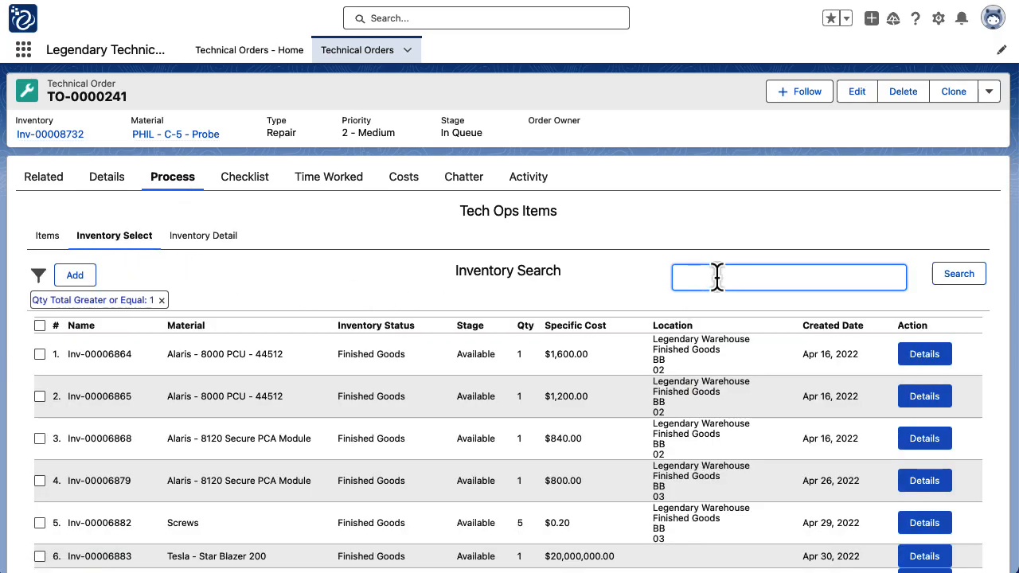
pyautogui.write('cover')
pyautogui.press('Tab')
pyautogui.press('Return')
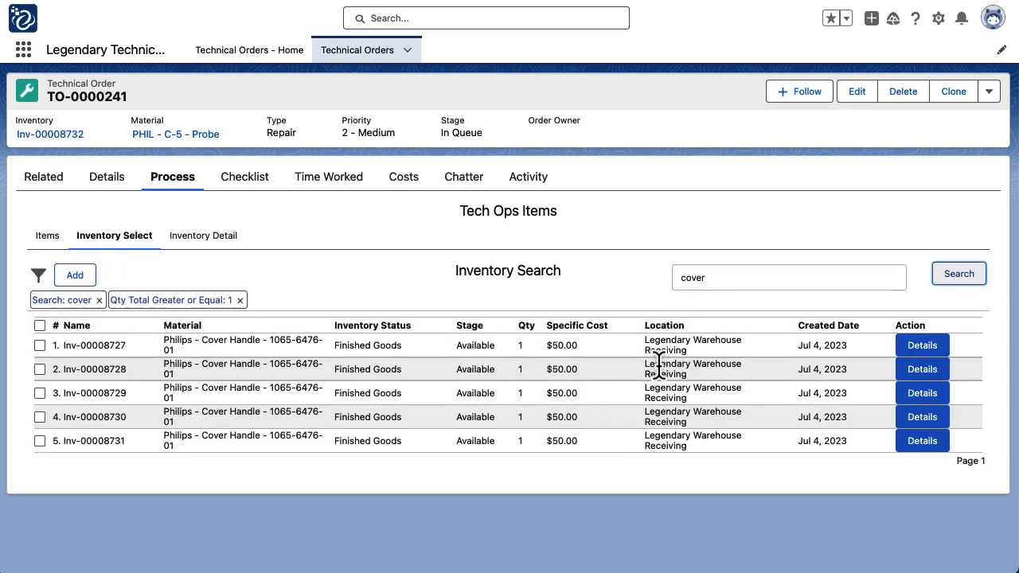
# - Add cover handle Inv-00008727 to the technical order as an item with status Utilized, and save
pyautogui.click(39, 346)
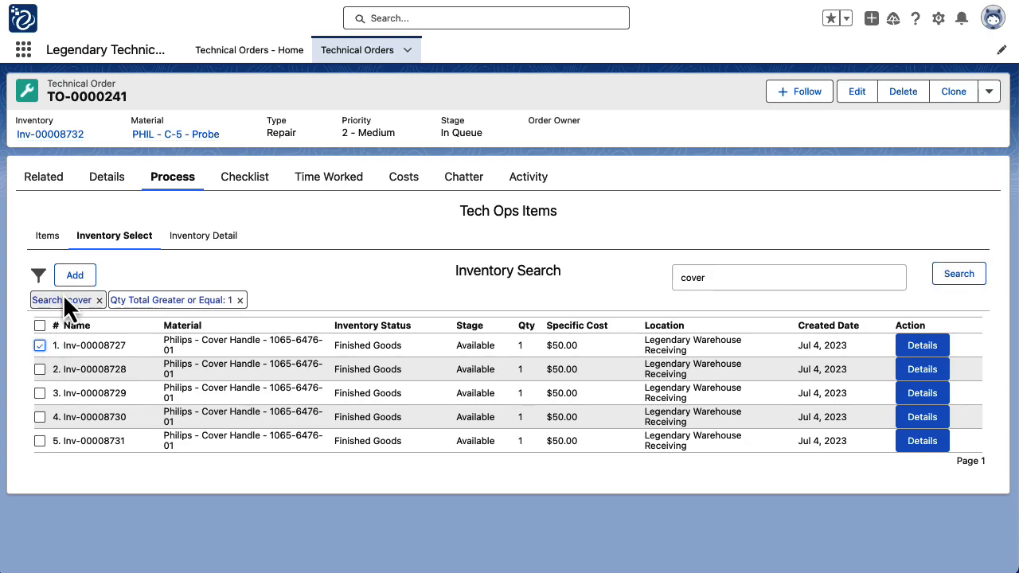
pyautogui.click(74, 276)
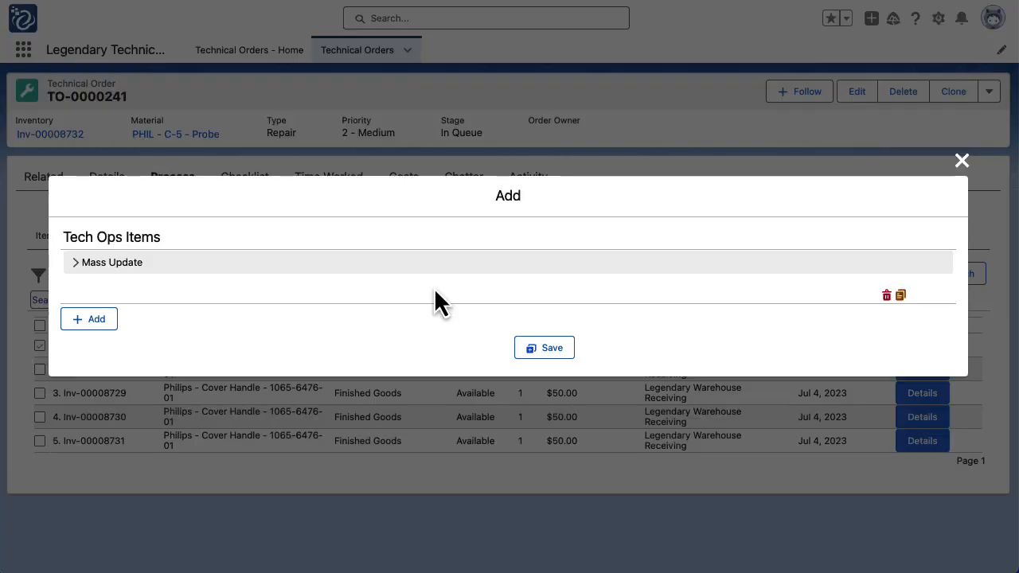
pyautogui.click(596, 293)
pyautogui.click(633, 360)
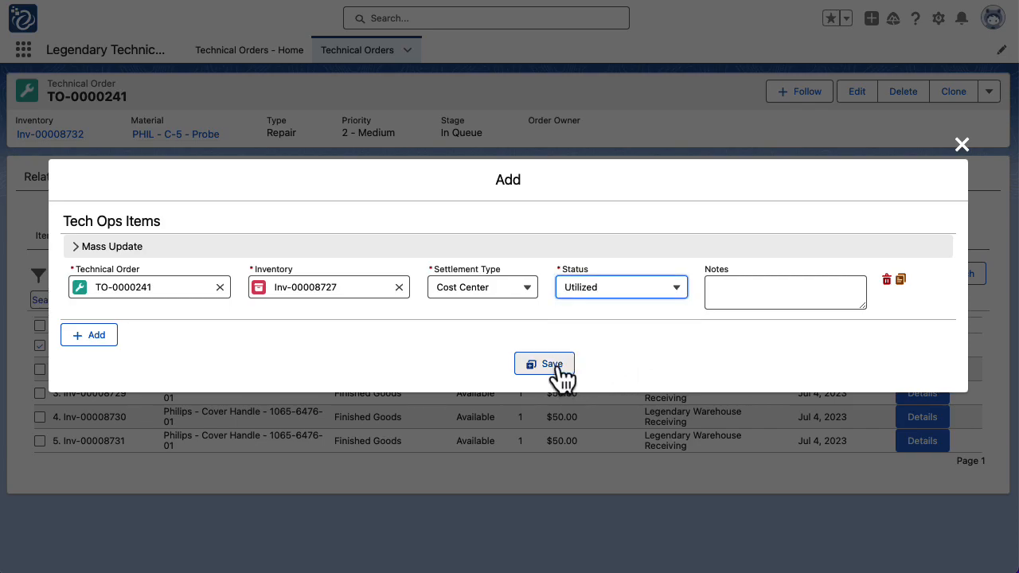
pyautogui.click(558, 367)
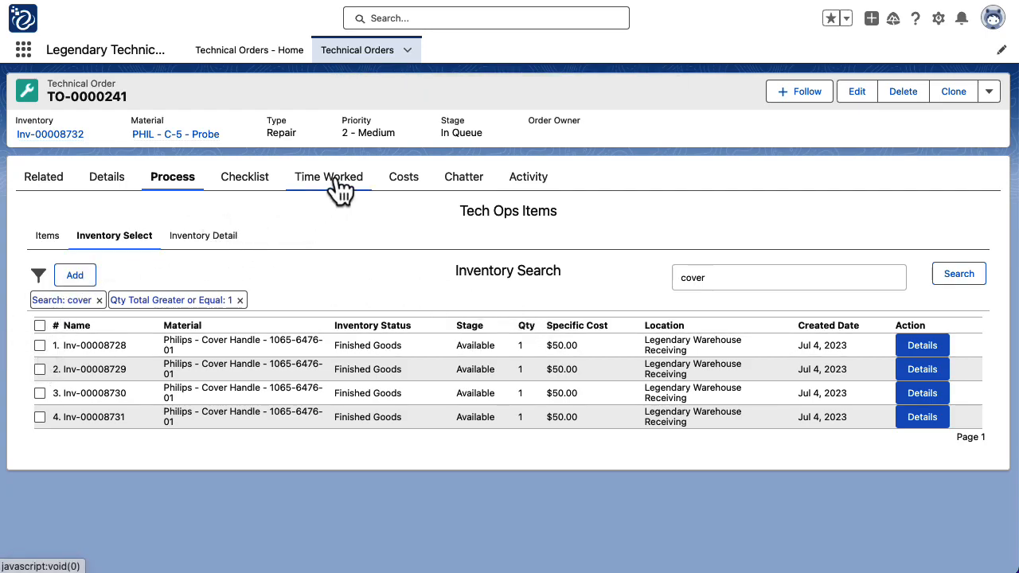
# - List the technical order's tech ops items and open its time worked records
pyautogui.click(45, 236)
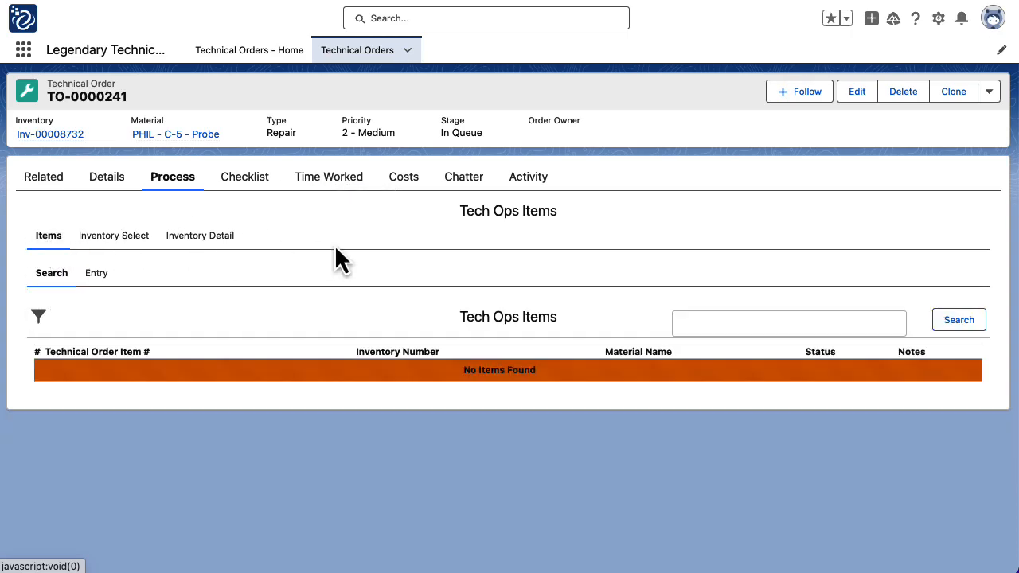
pyautogui.click(960, 320)
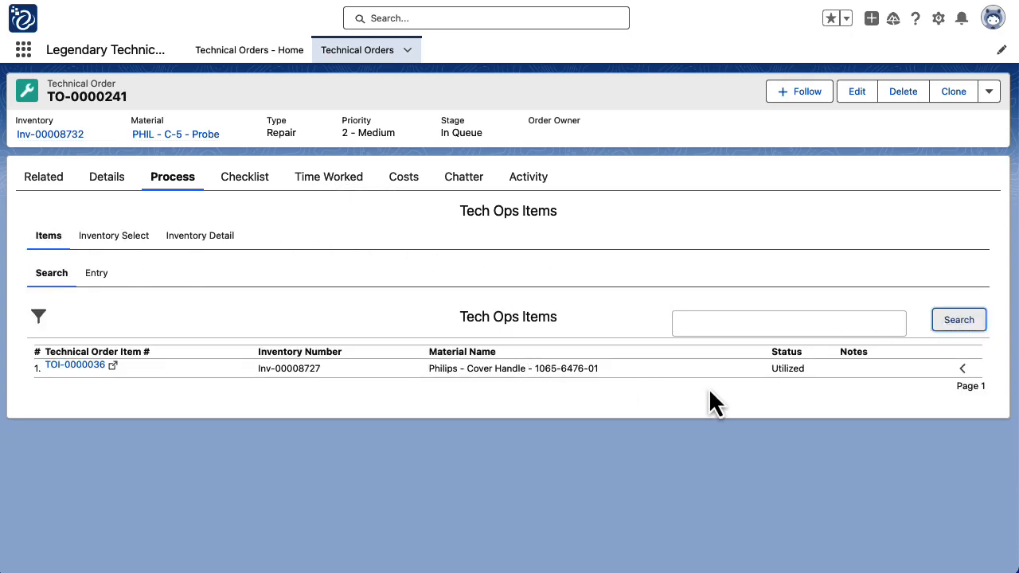
pyautogui.click(326, 182)
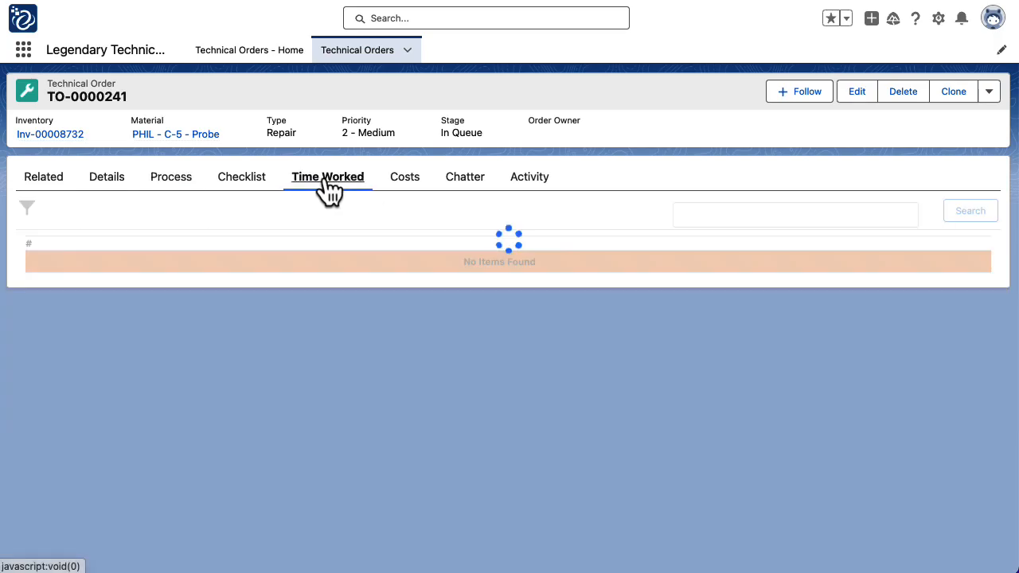
# - Start a time worked entry for the technical order with a work start time of 10:00 AM
pyautogui.click(99, 218)
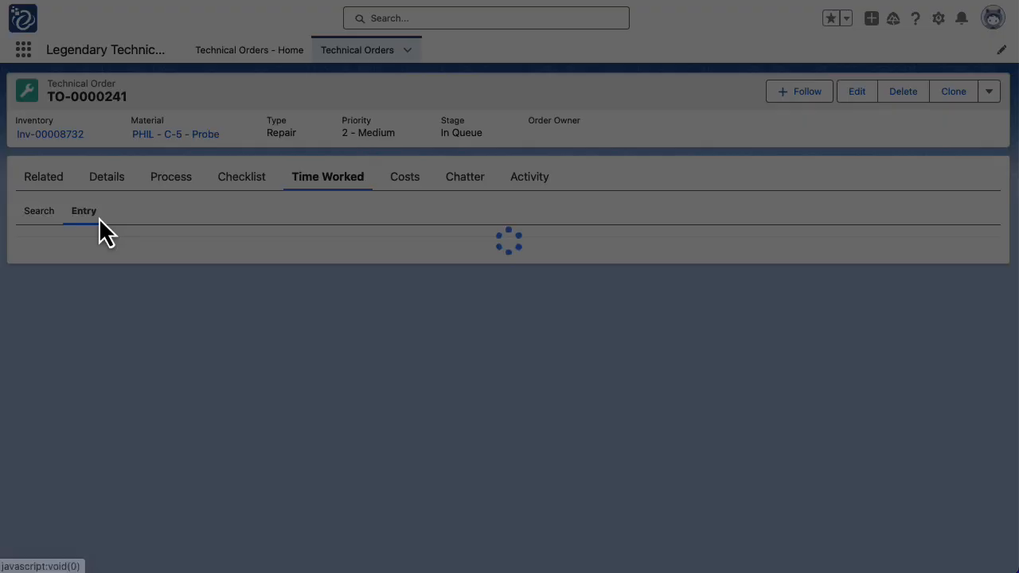
pyautogui.click(541, 295)
pyautogui.hotkey('ctrl', 'a')
pyautogui.write('1')
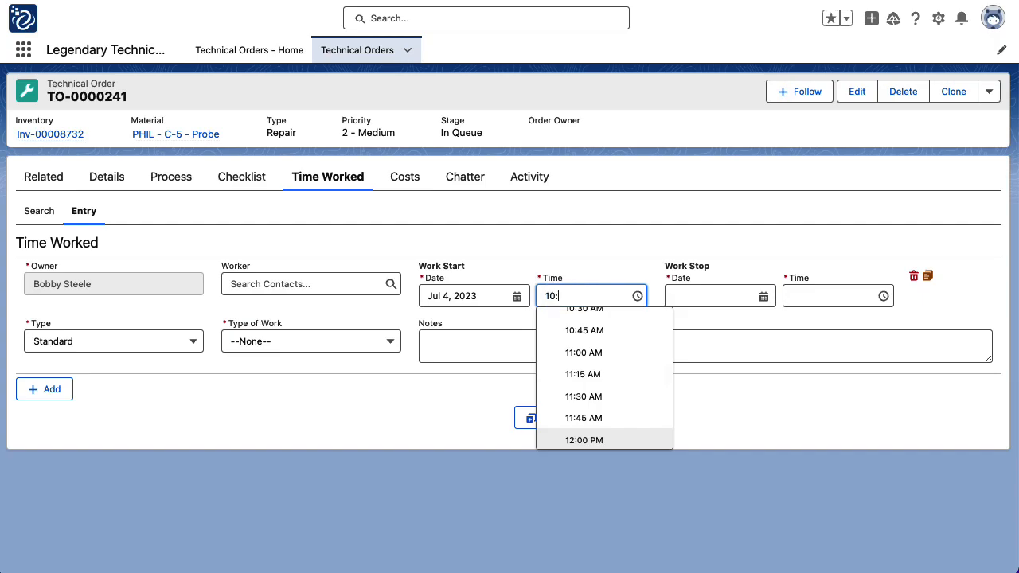
pyautogui.write('0:00 AM')
pyautogui.press('Tab')
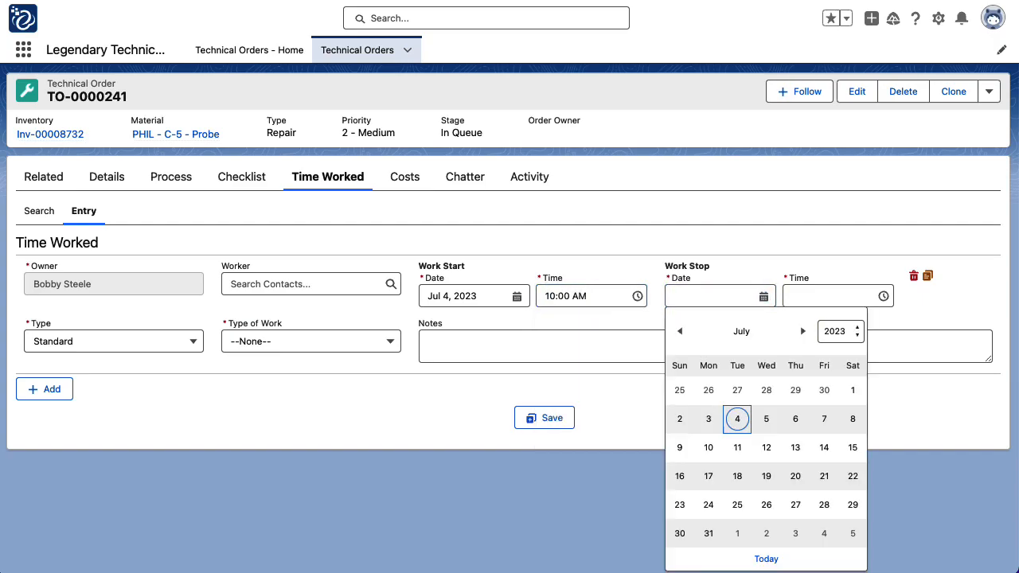
# - Set the entry's work stop to Jul 4, 2023 at 11:30 AM and its type of work to Repair
pyautogui.press('Return')
pyautogui.press('Tab')
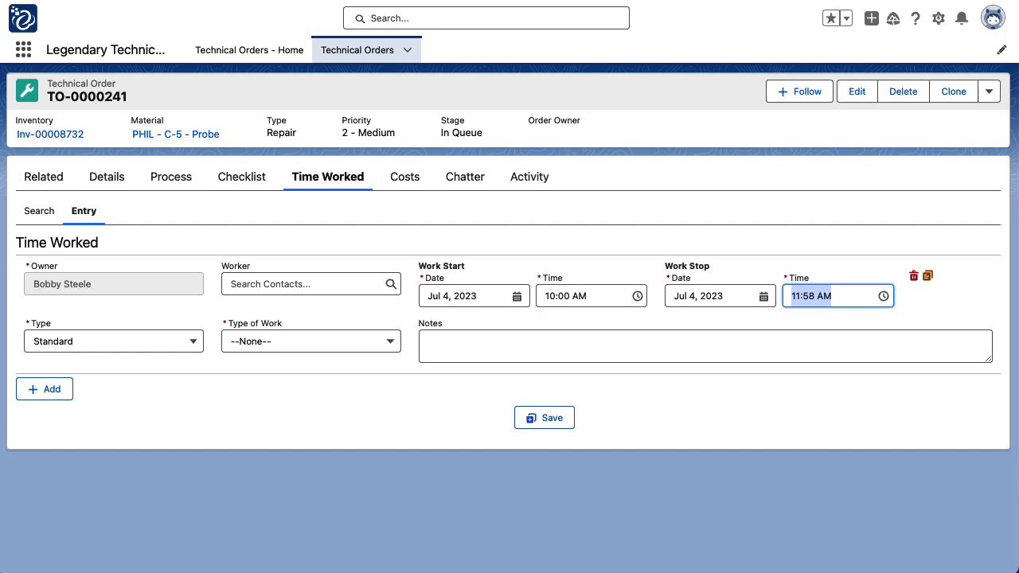
pyautogui.write('1')
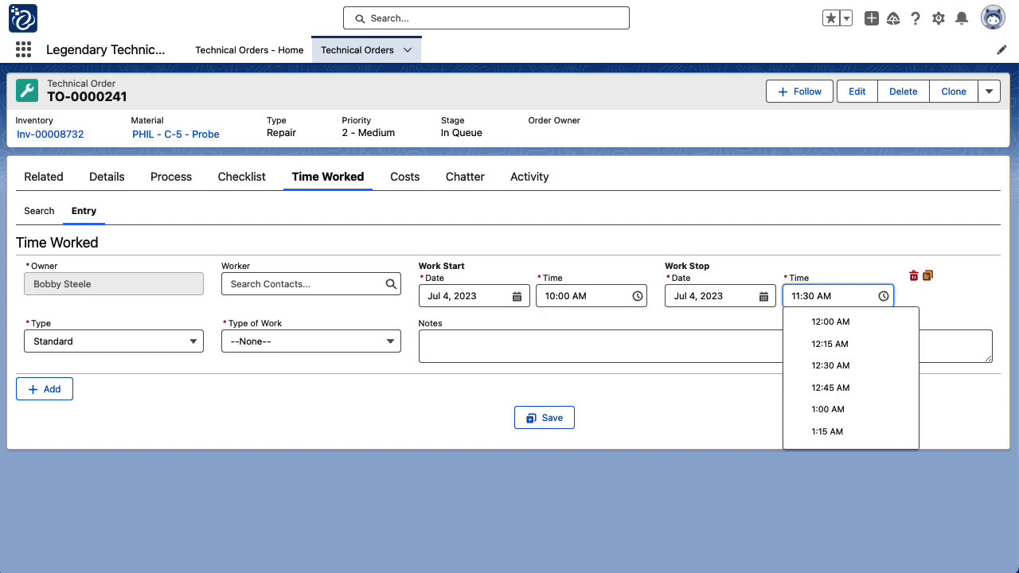
pyautogui.press('Tab')
pyautogui.press('Tab')
pyautogui.press('r')
pyautogui.press('Return')
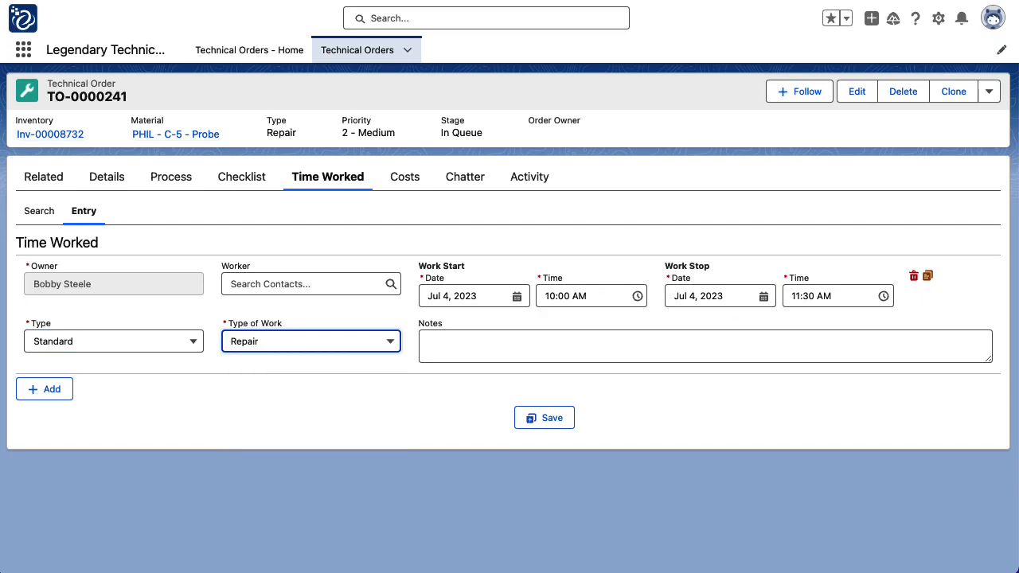
# - Duplicate the time worked entry and set the copy's work times to 11:30 AM through 12:00 PM
pyautogui.click(928, 276)
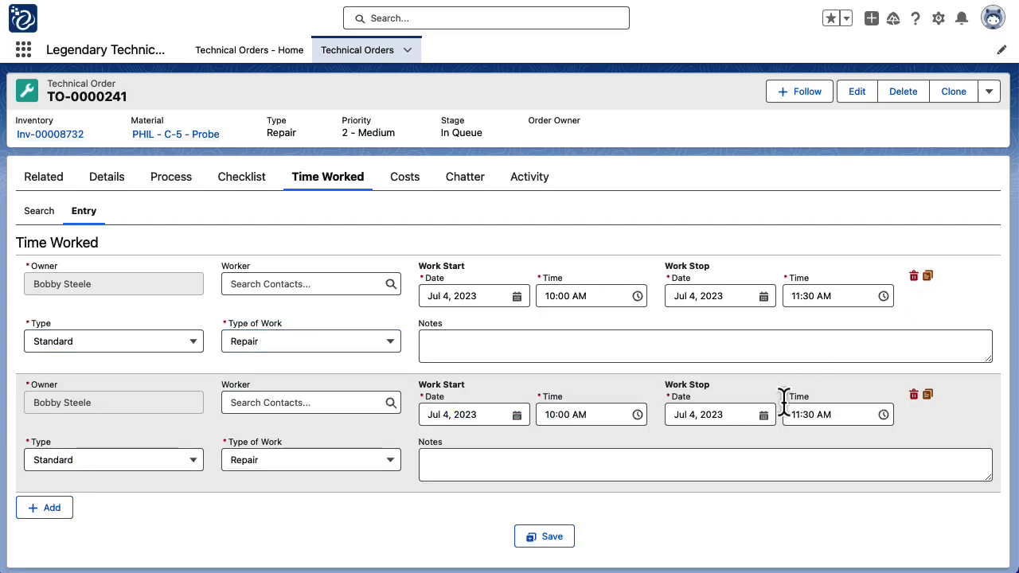
pyautogui.click(818, 298)
pyautogui.write('11:30 AM')
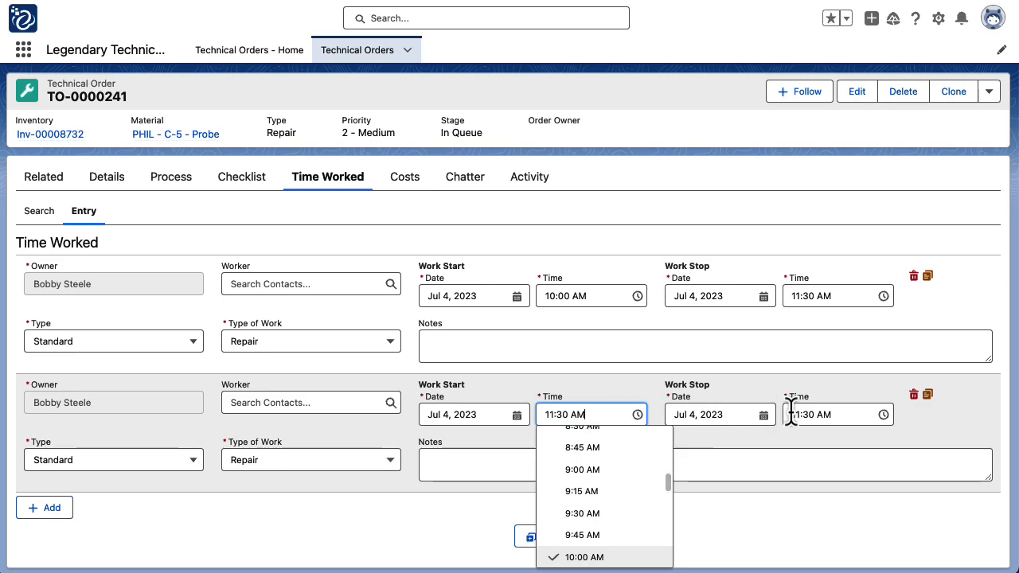
pyautogui.click(830, 415)
pyautogui.write('12')
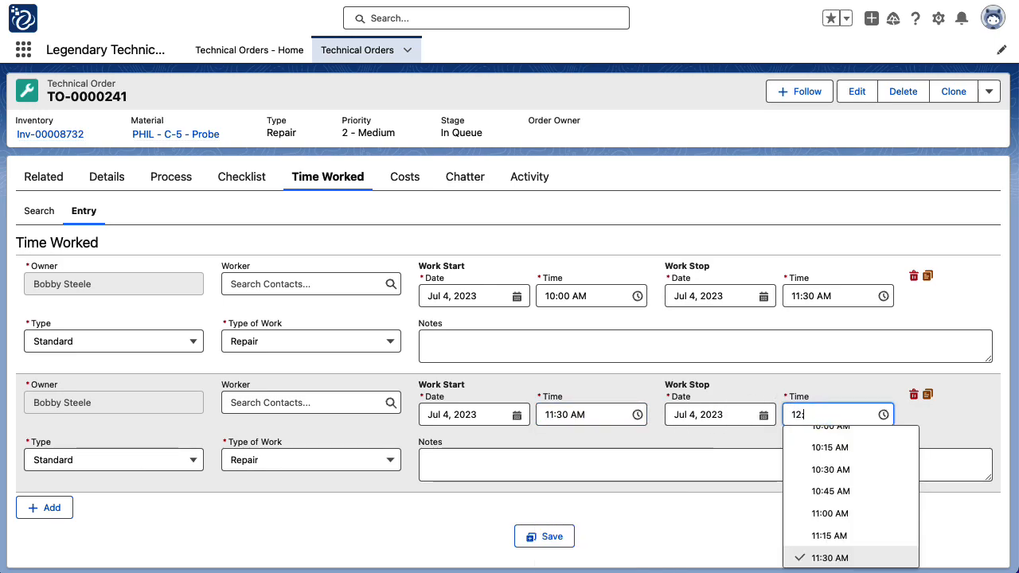
pyautogui.press('Tab')
# - Set the second entry's type of work to Testing and save both time worked entries
pyautogui.press('Tab')
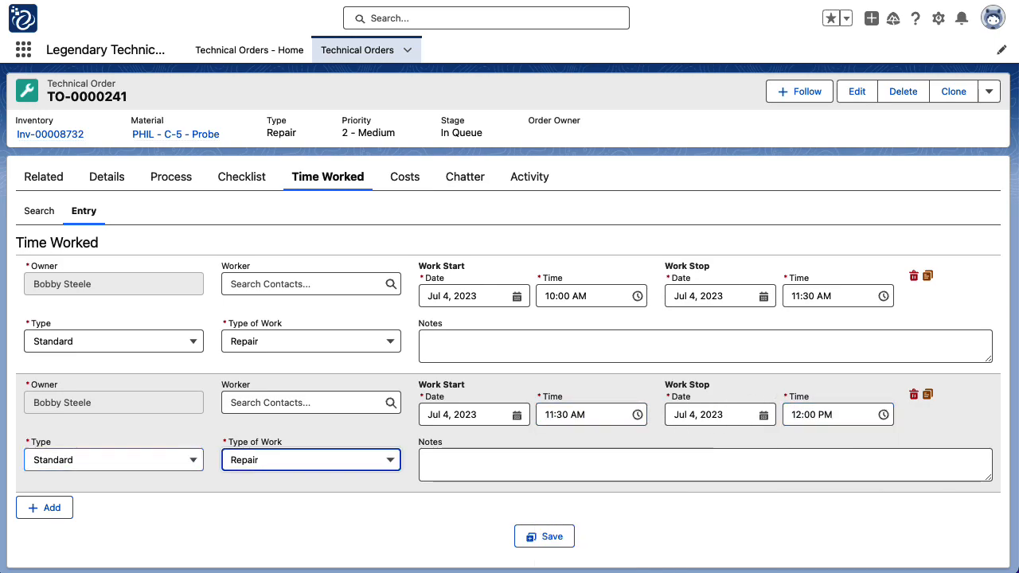
pyautogui.press('t')
pyautogui.press('Return')
pyautogui.press('Tab')
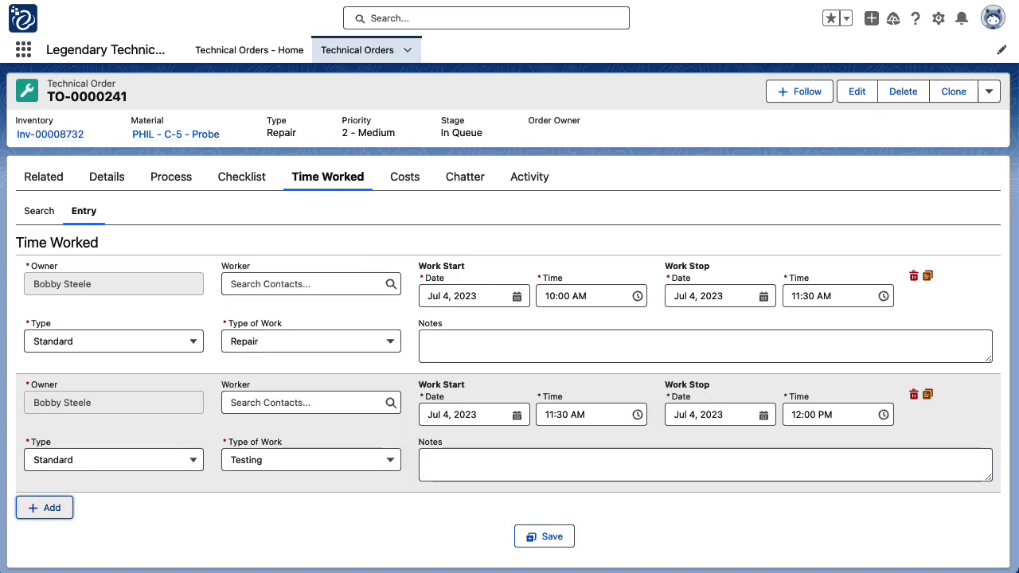
pyautogui.press('Tab')
pyautogui.press('Return')
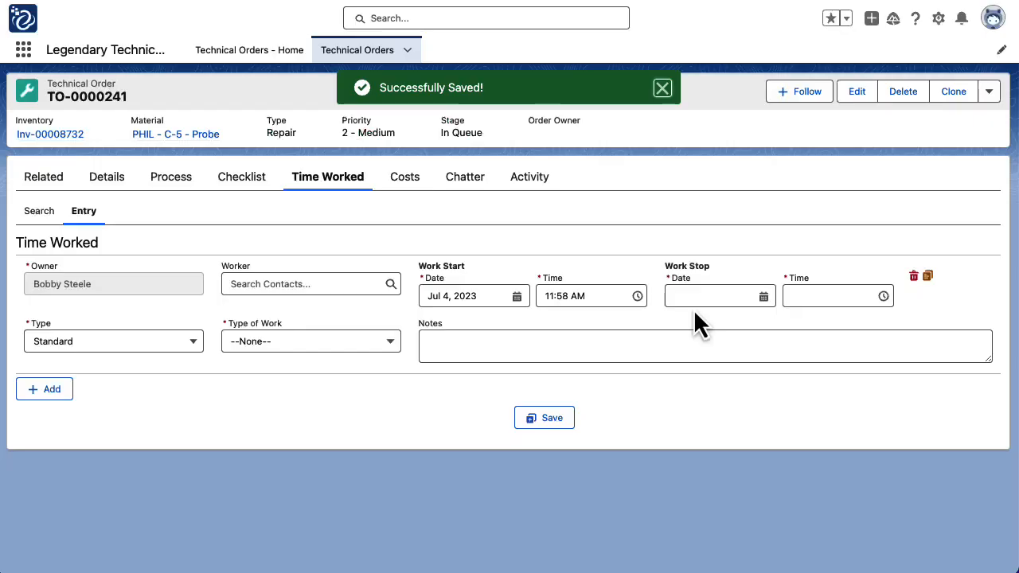
# - List the technical order's time worked records and review its tech ops costs
pyautogui.click(39, 219)
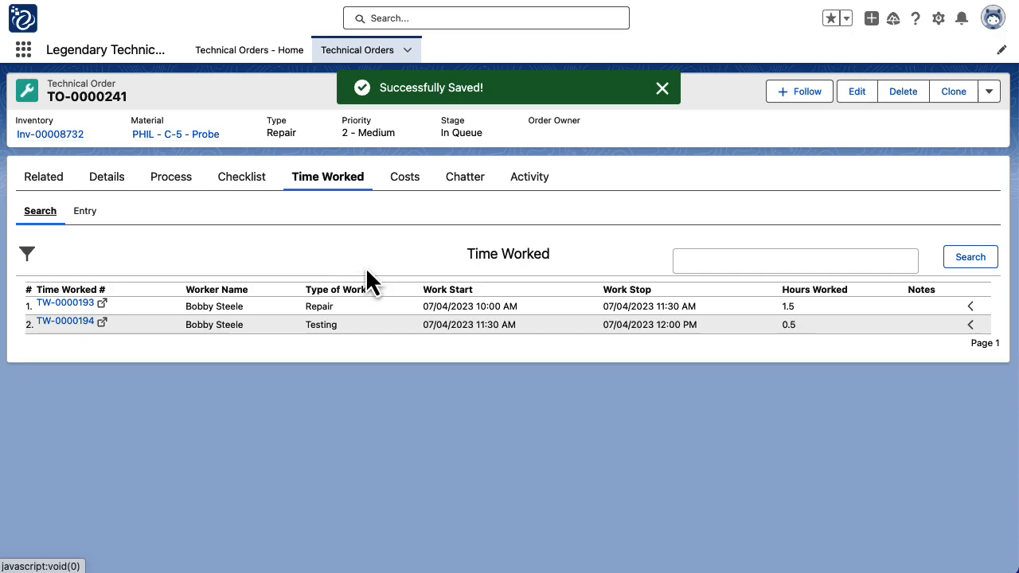
pyautogui.click(406, 188)
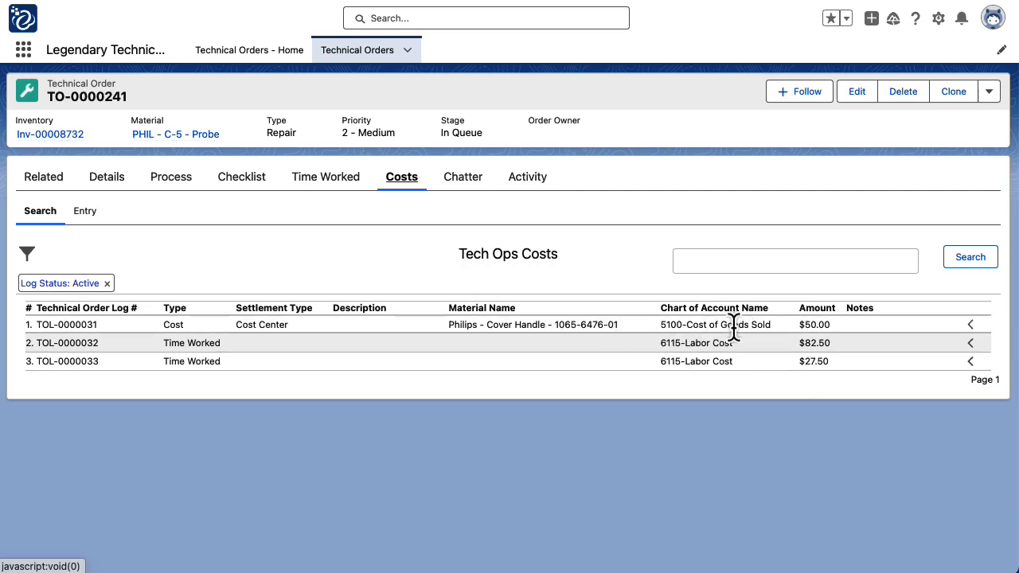
# - Edit the technical order's details and enter "Error on testing: 9999" as the known problem
pyautogui.click(108, 178)
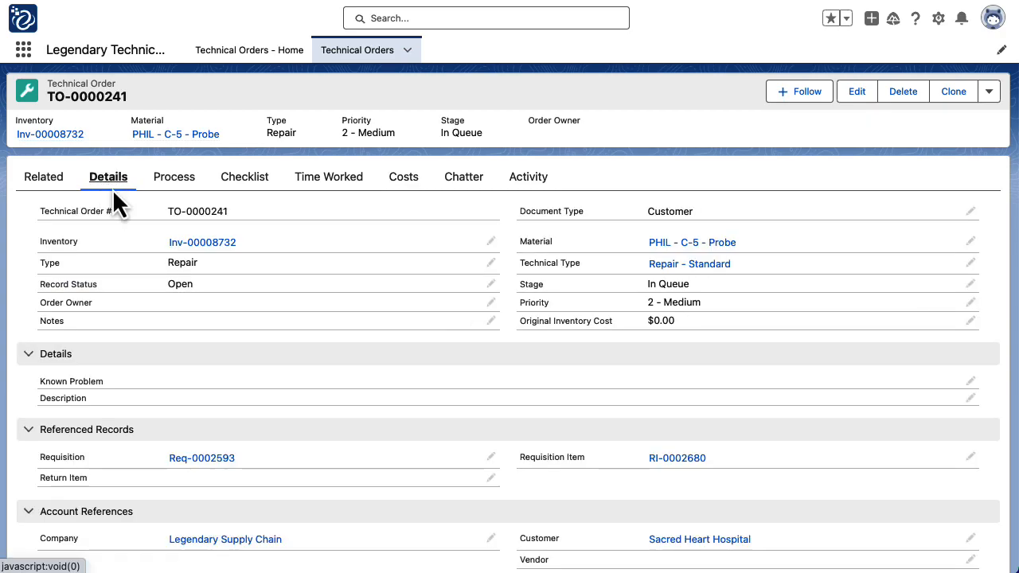
pyautogui.doubleClick(513, 390)
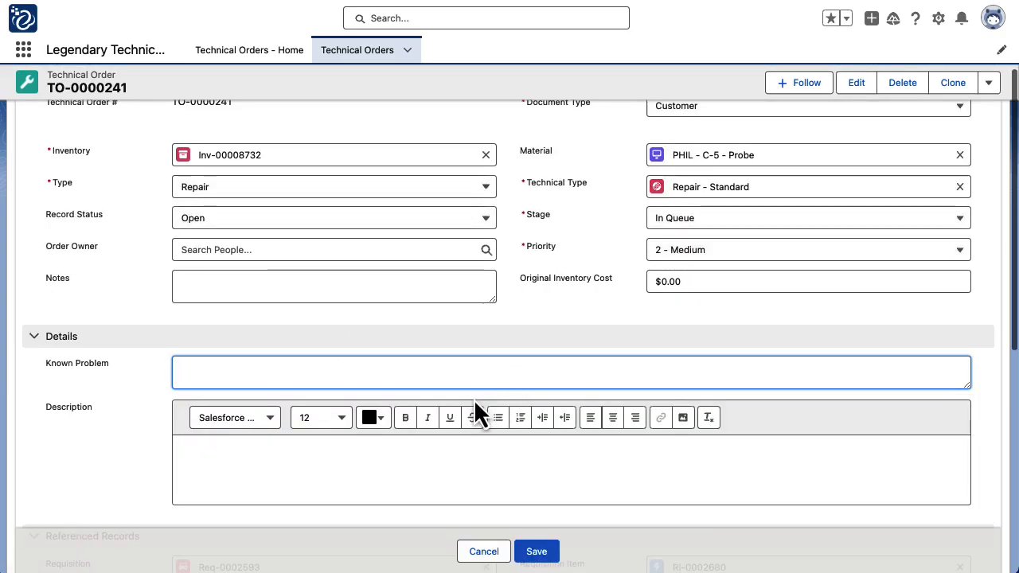
pyautogui.write('Error on testing: 9999')
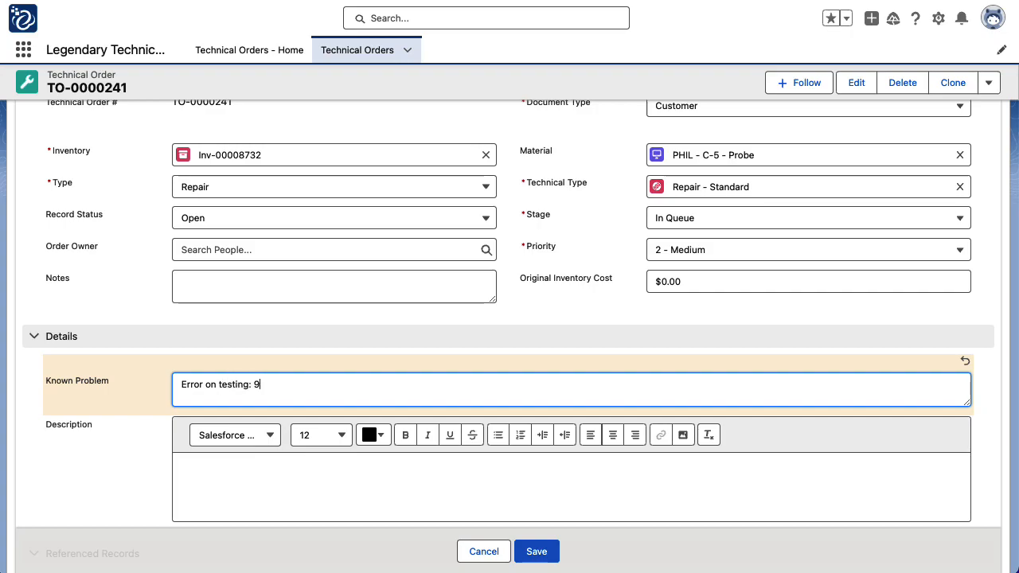
# - Enter the description as a bulleted list: "Replaced Parts", "ran tests" and "passed QA"
pyautogui.click(450, 494)
pyautogui.write('- ')
pyautogui.write('Replaced Part')
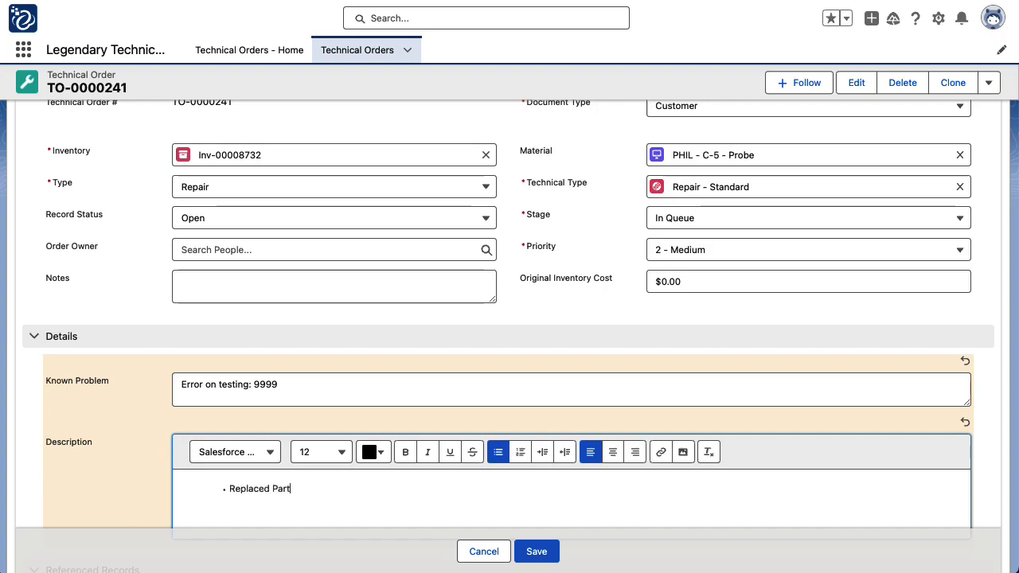
pyautogui.write('ests')
pyautogui.press('Return')
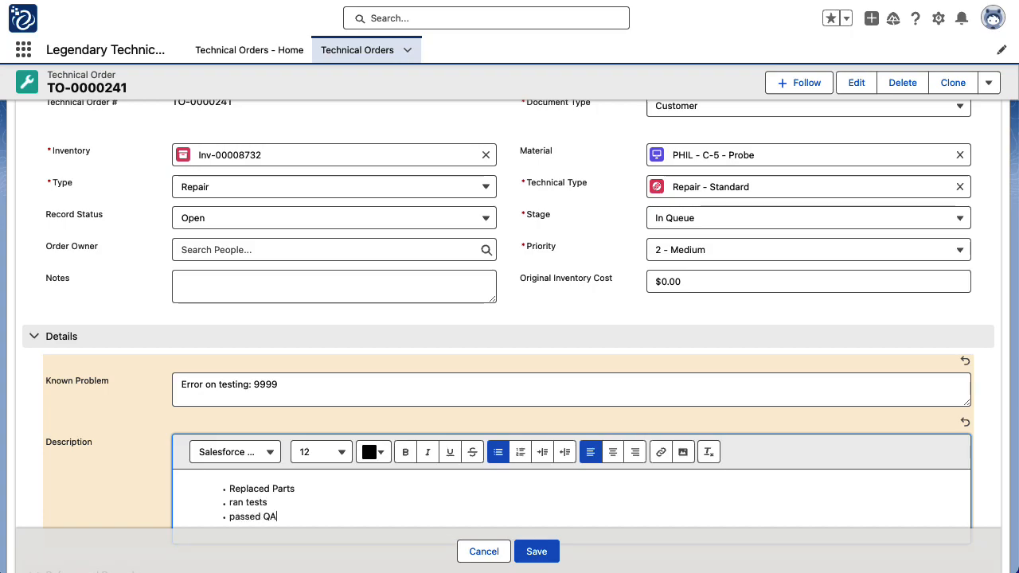
# - Set the technical order's stage to Complete, save the record and check its details
pyautogui.click(730, 225)
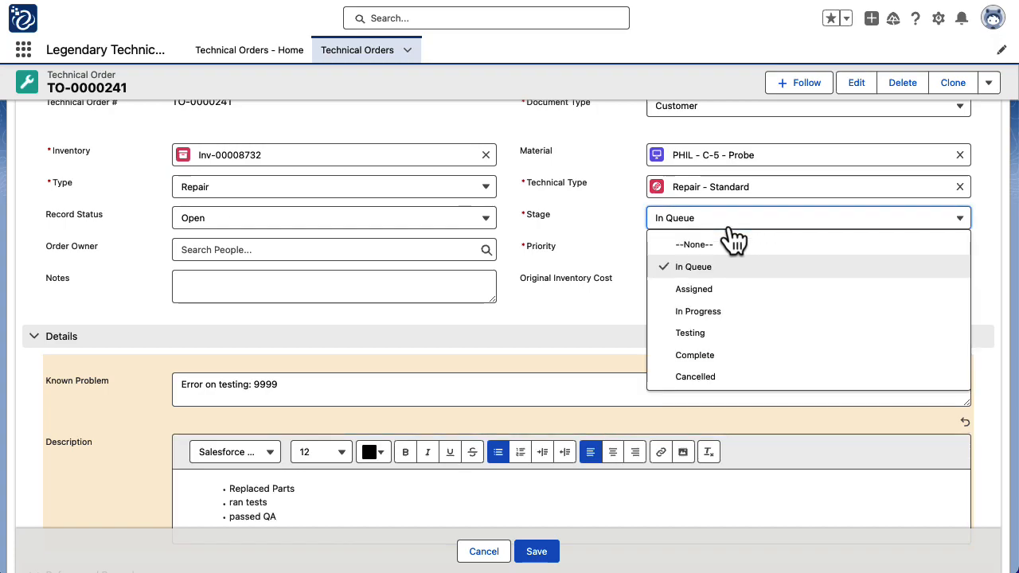
pyautogui.click(730, 363)
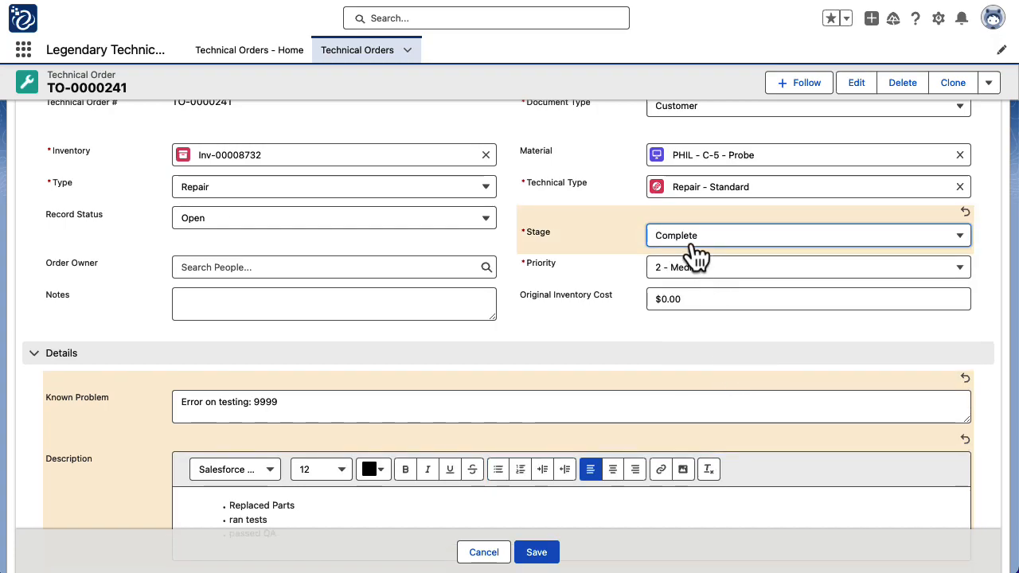
pyautogui.click(542, 558)
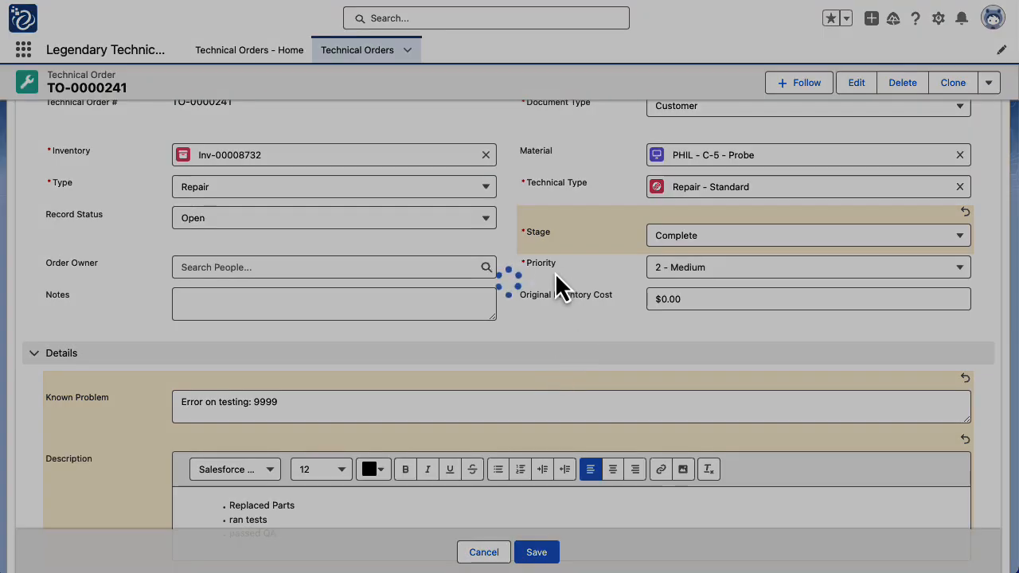
pyautogui.scroll(-2, 526, 269)
pyautogui.scroll(1, 526, 270)
pyautogui.scroll(3, 525, 269)
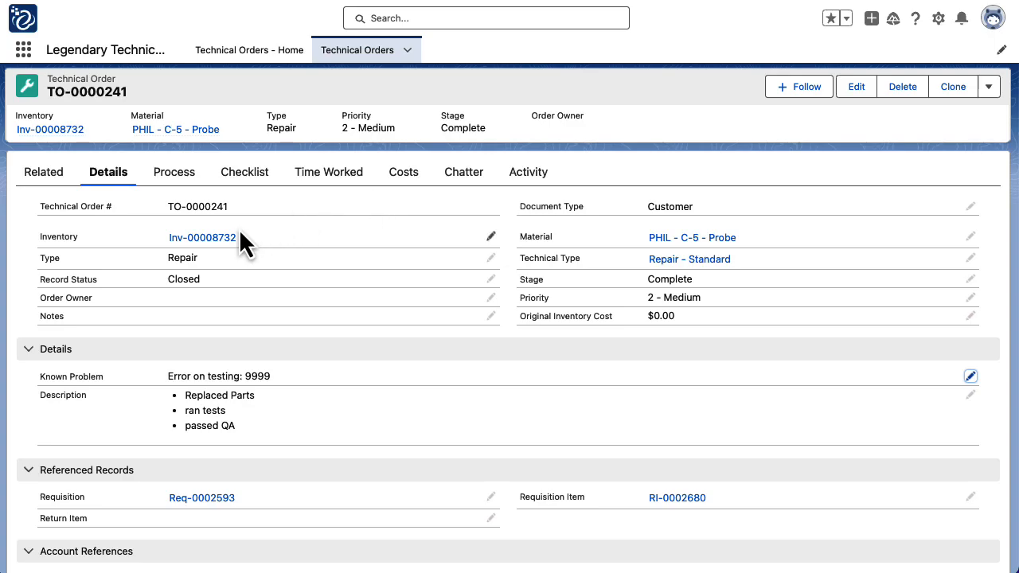
pyautogui.scroll(-3, 240, 233)
# - Return to requisition Req-0002593 in Legendary Order Management, refresh it and list its technical orders
pyautogui.moveTo(229, 269)
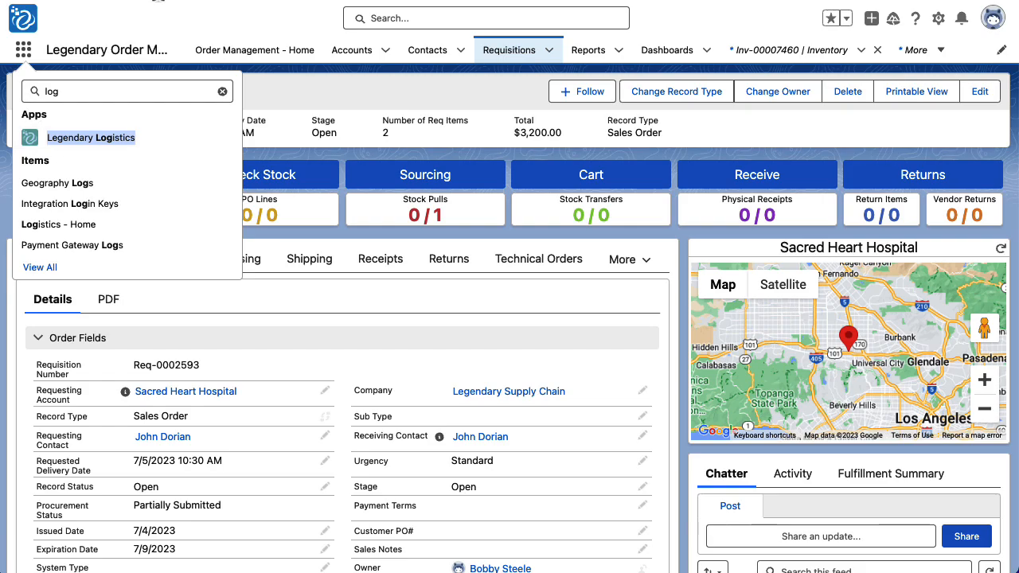
pyautogui.press('Return')
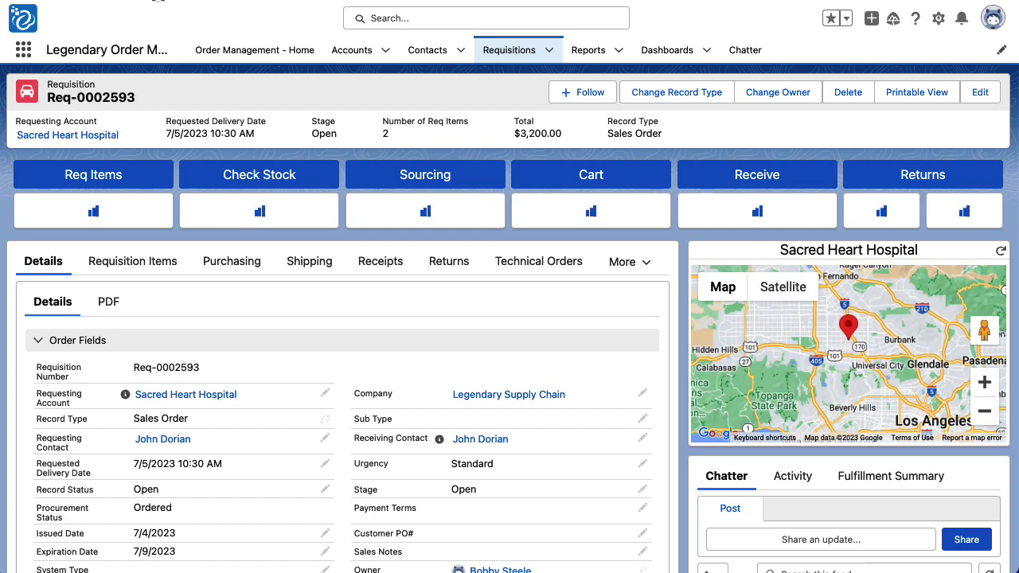
pyautogui.click(543, 269)
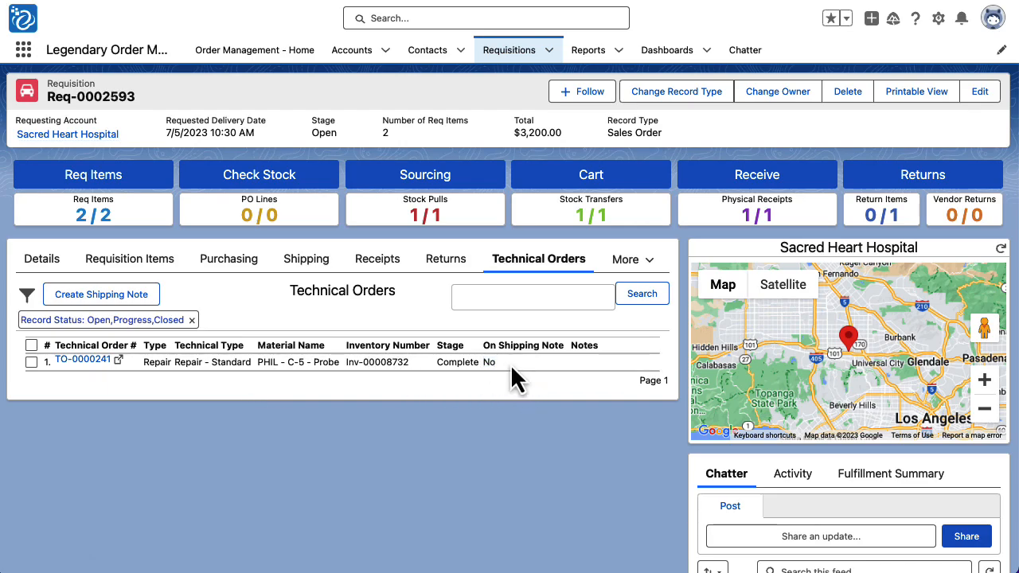
# - Create and save a shipping note for technical order TO-0000241 with Fedex as the shipping vendor
pyautogui.click(31, 345)
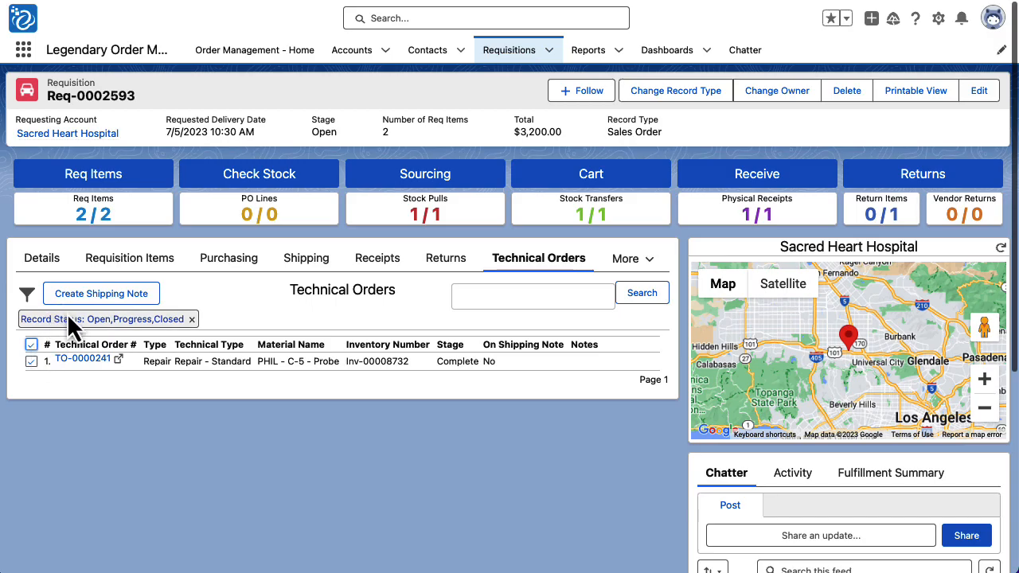
pyautogui.click(96, 301)
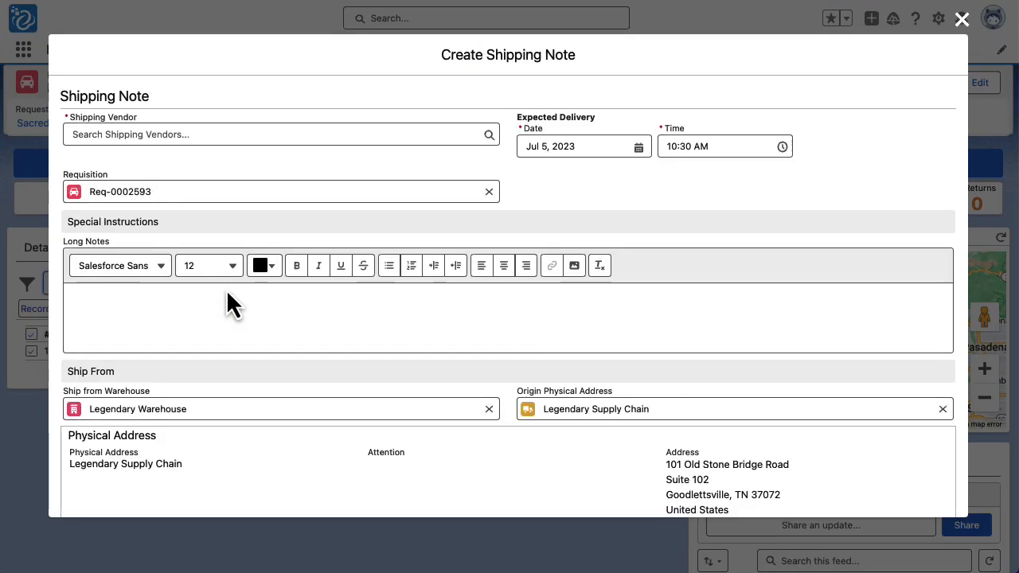
pyautogui.click(231, 137)
pyautogui.write('fede')
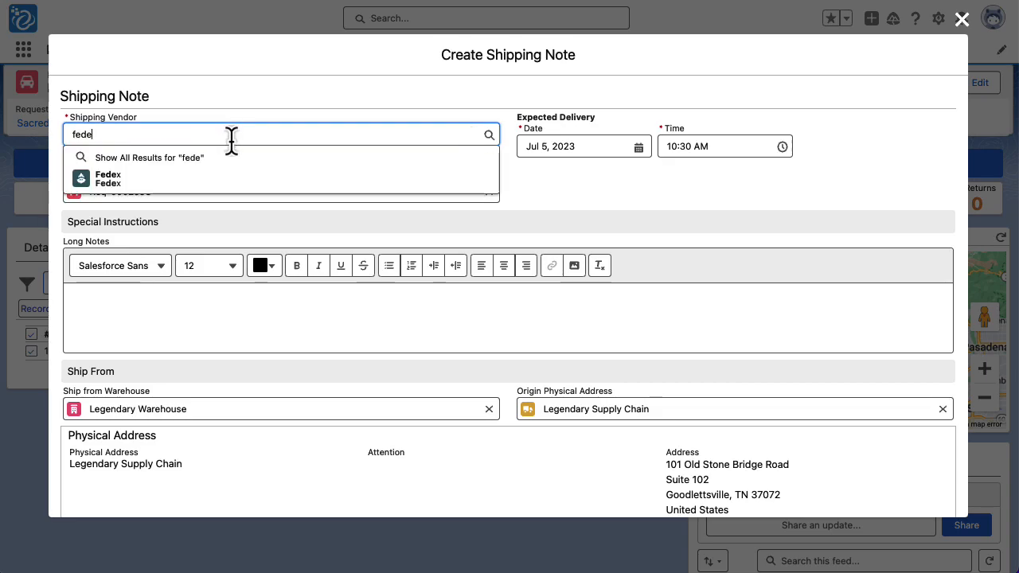
pyautogui.click(212, 179)
pyautogui.scroll(-5, 337, 188)
pyautogui.scroll(-1, 337, 189)
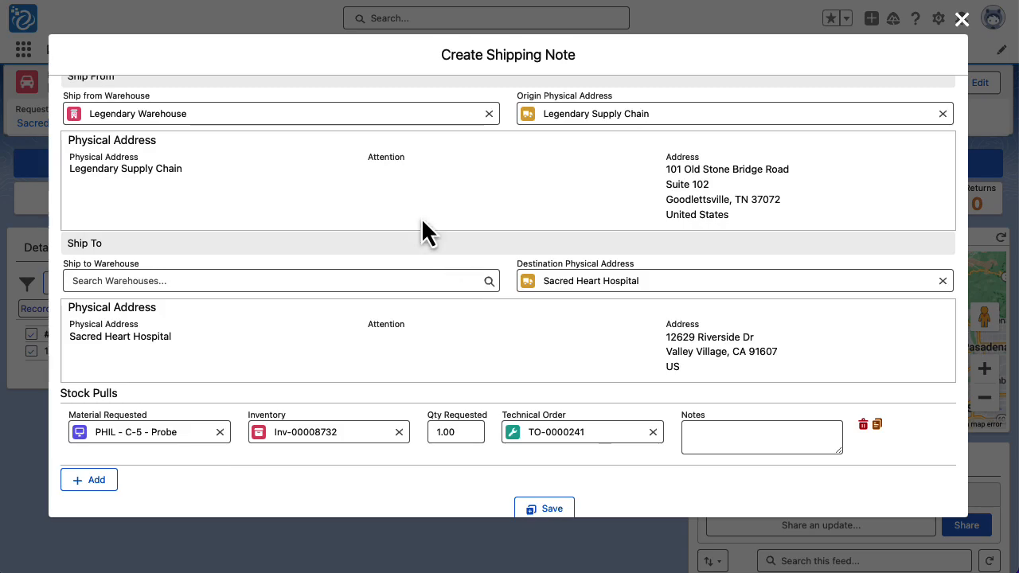
pyautogui.scroll(-1, 445, 191)
pyautogui.click(543, 489)
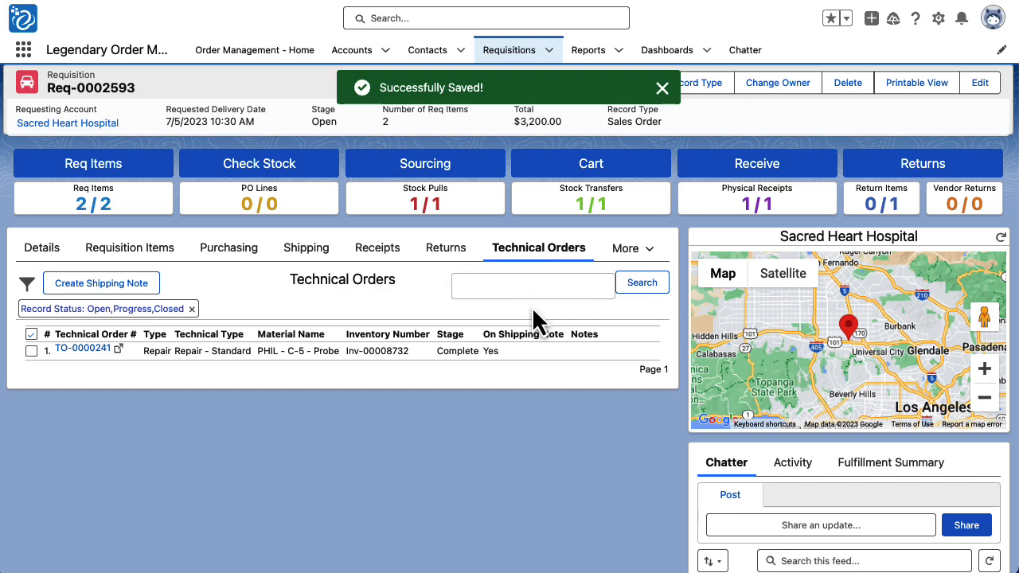
# - List the requisition's shipping notes and open SN-0002118 in a new browser tab
pyautogui.click(304, 253)
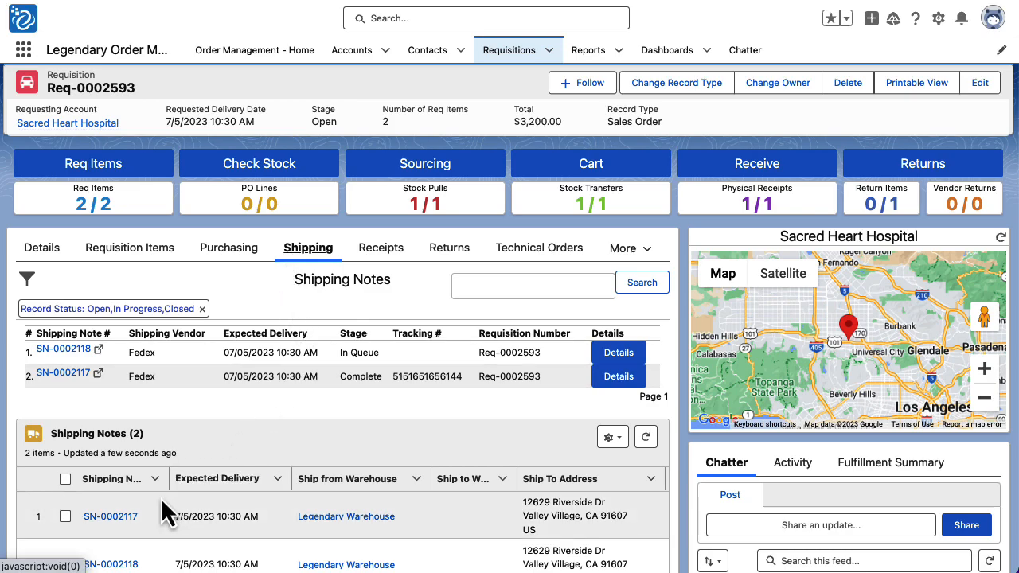
pyautogui.scroll(-1, 162, 500)
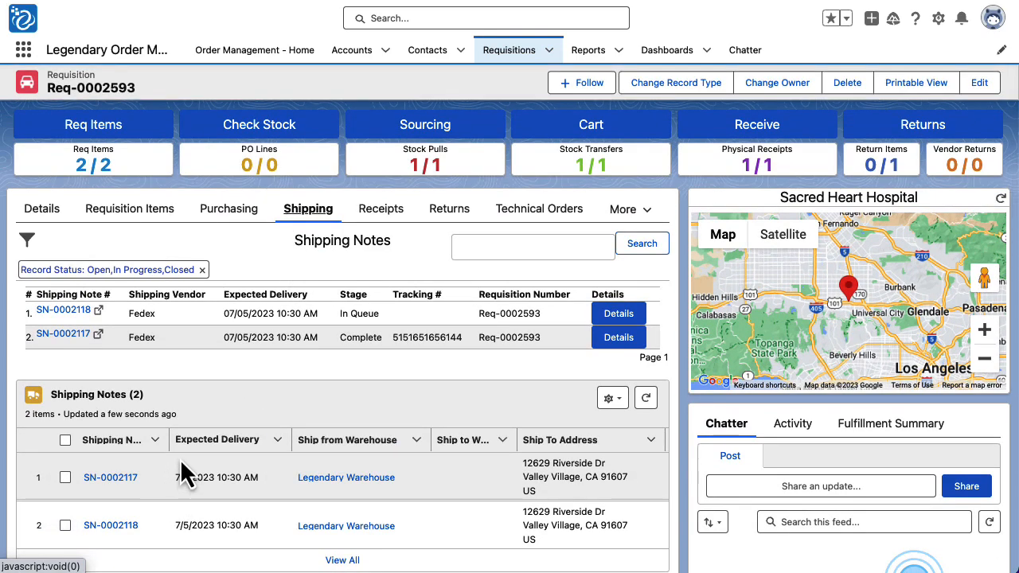
pyautogui.rightClick(133, 527)
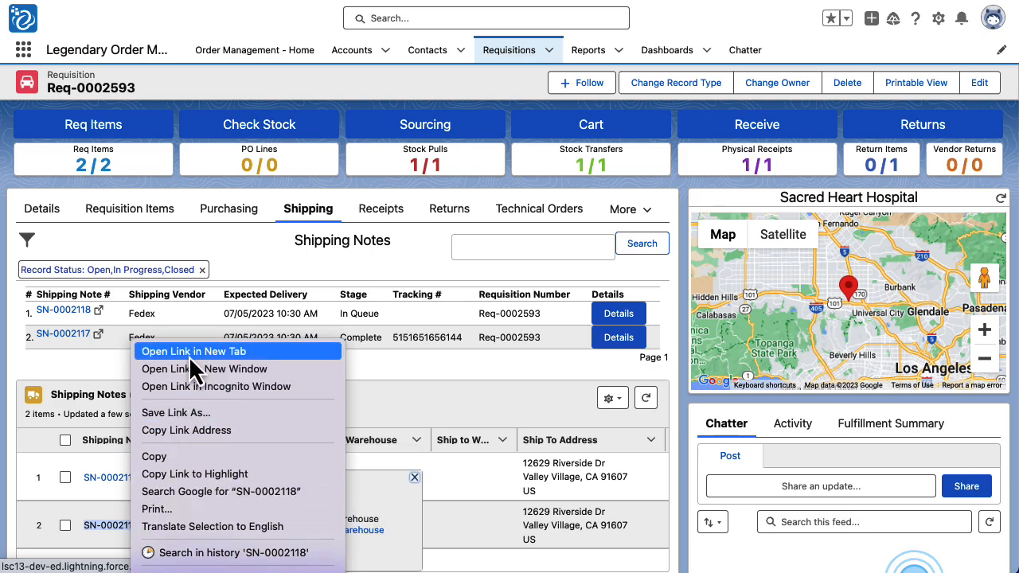
pyautogui.click(193, 351)
pyautogui.hotkey('ctrl', 'Tab')
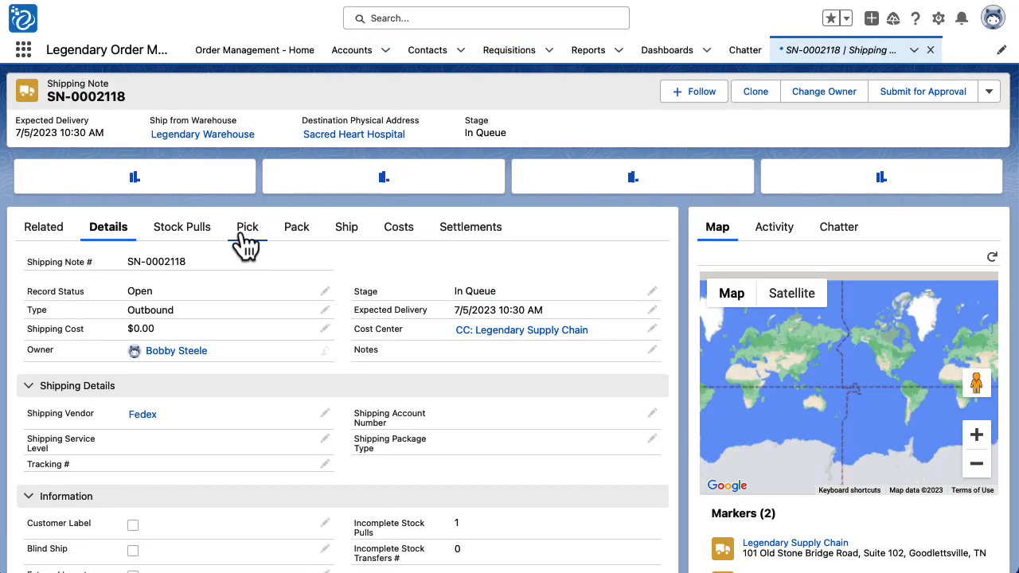
# - Pick the serialized PHIL - C-5 - Probe for shipping note SN-0002118 into the Legendary Warehouse - Outbound - Shipping bin
pyautogui.click(240, 232)
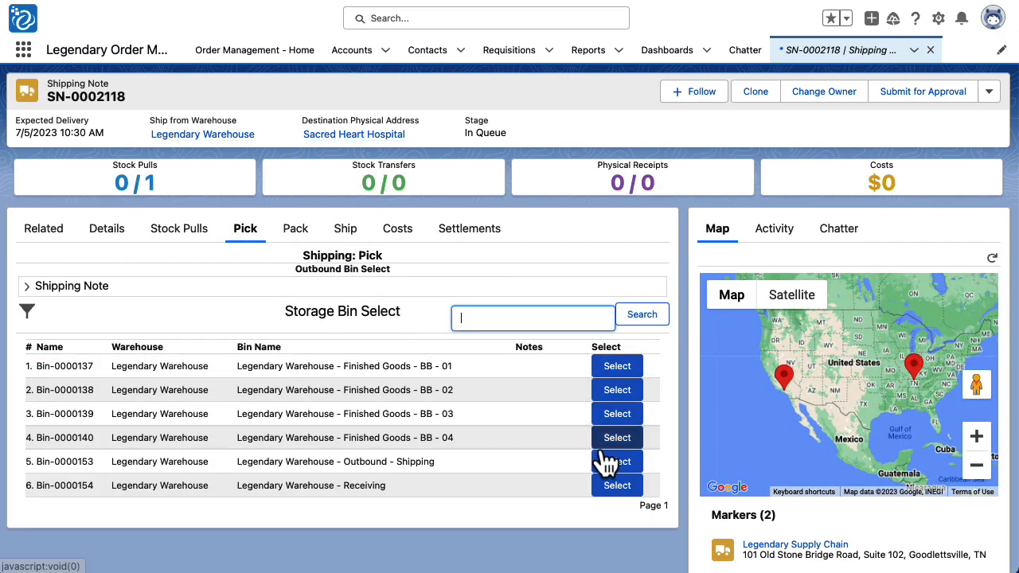
pyautogui.click(618, 465)
pyautogui.click(625, 444)
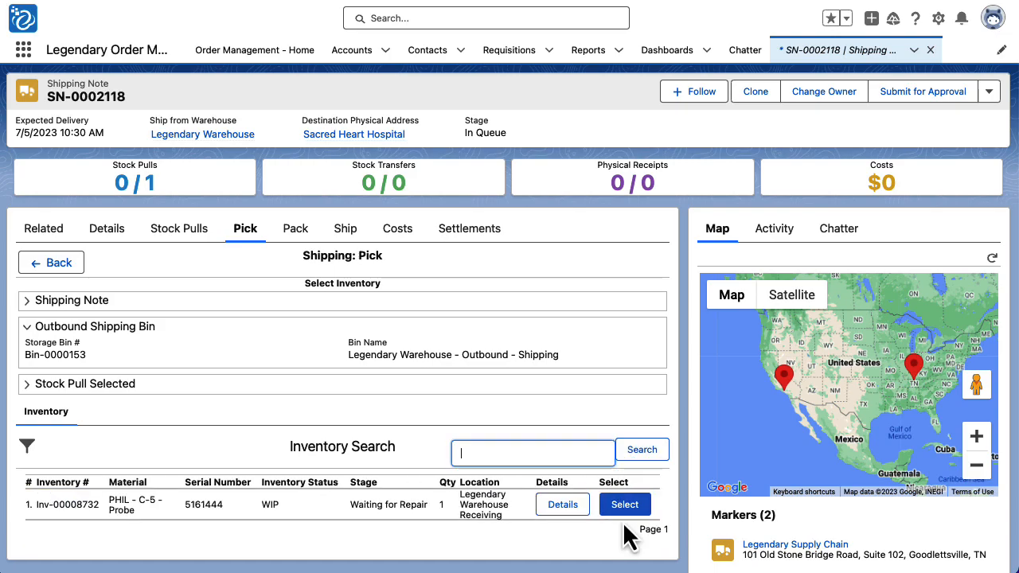
pyautogui.click(624, 508)
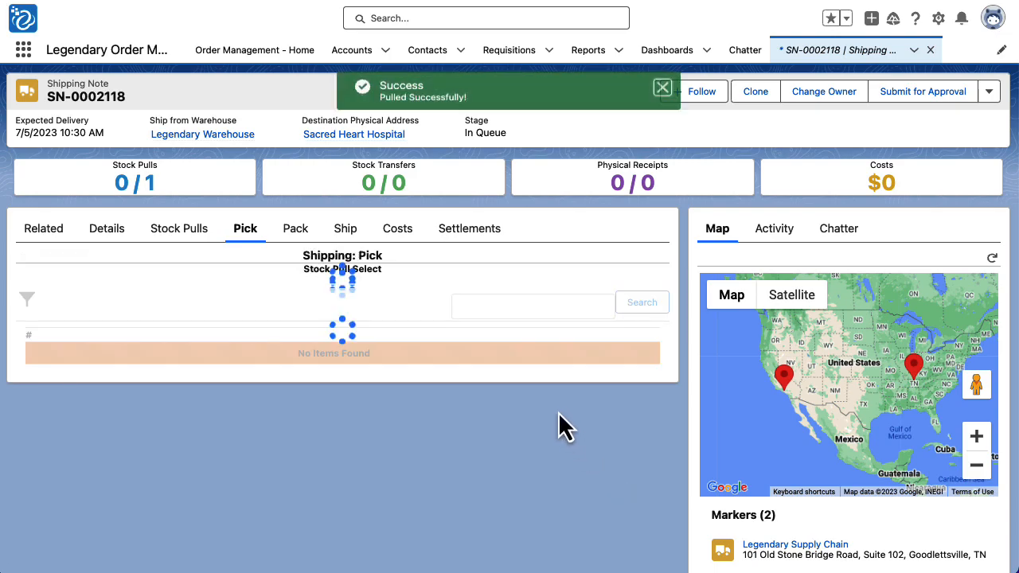
pyautogui.click(342, 232)
pyautogui.click(341, 338)
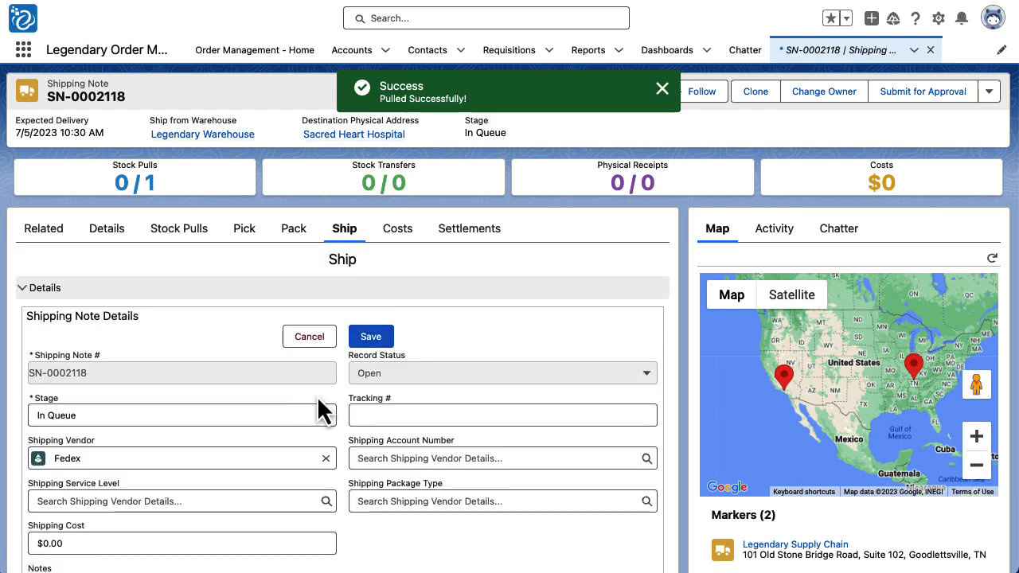
pyautogui.scroll(-2, 317, 408)
pyautogui.click(410, 335)
pyautogui.write('5165168515')
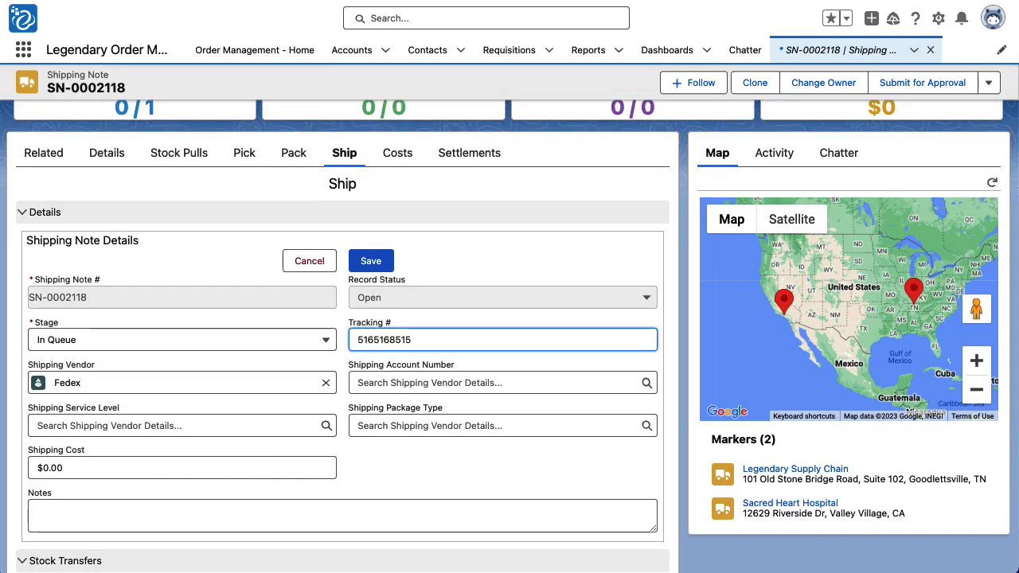
pyautogui.click(271, 344)
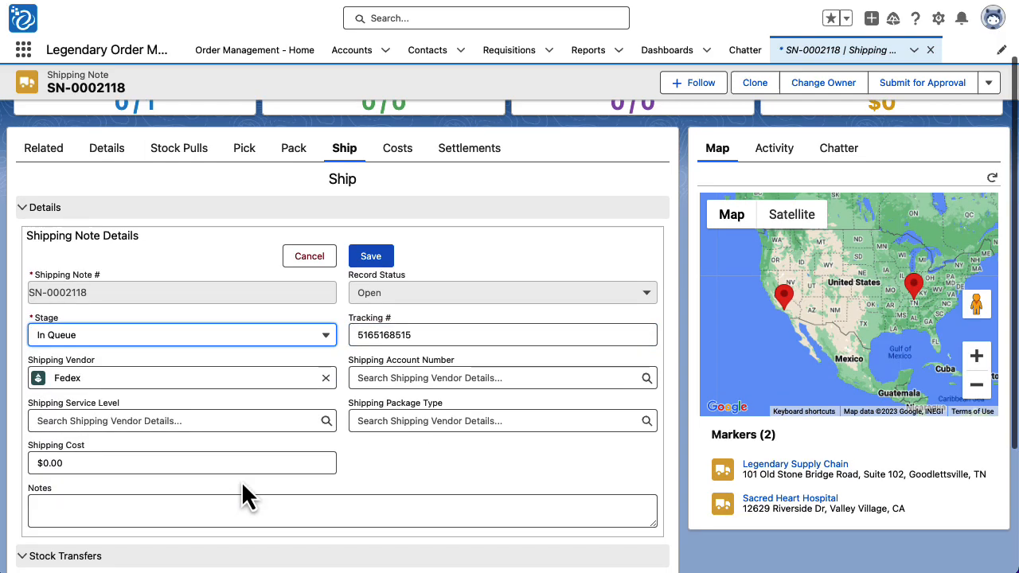
pyautogui.click(226, 340)
pyautogui.click(203, 470)
pyautogui.click(191, 461)
pyautogui.write('75')
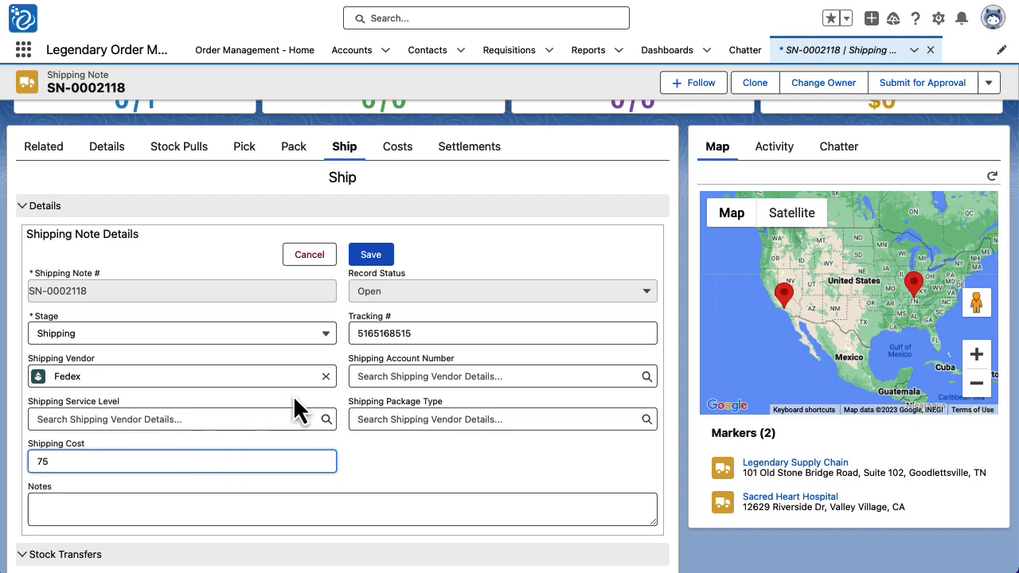
pyautogui.click(370, 255)
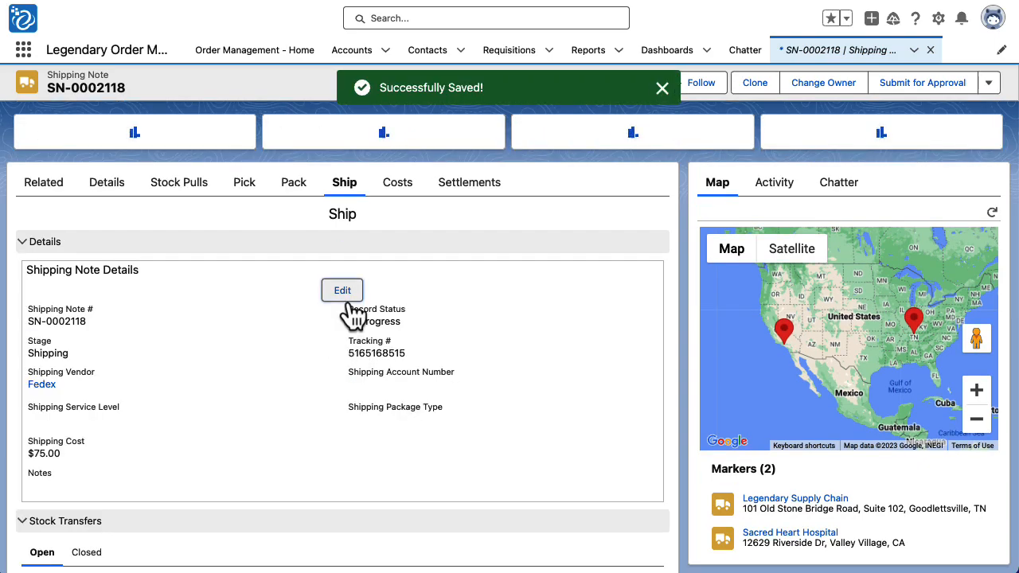
# - Set the stage of shipping note SN-0002118 to Complete and save it
pyautogui.click(342, 290)
pyautogui.click(295, 371)
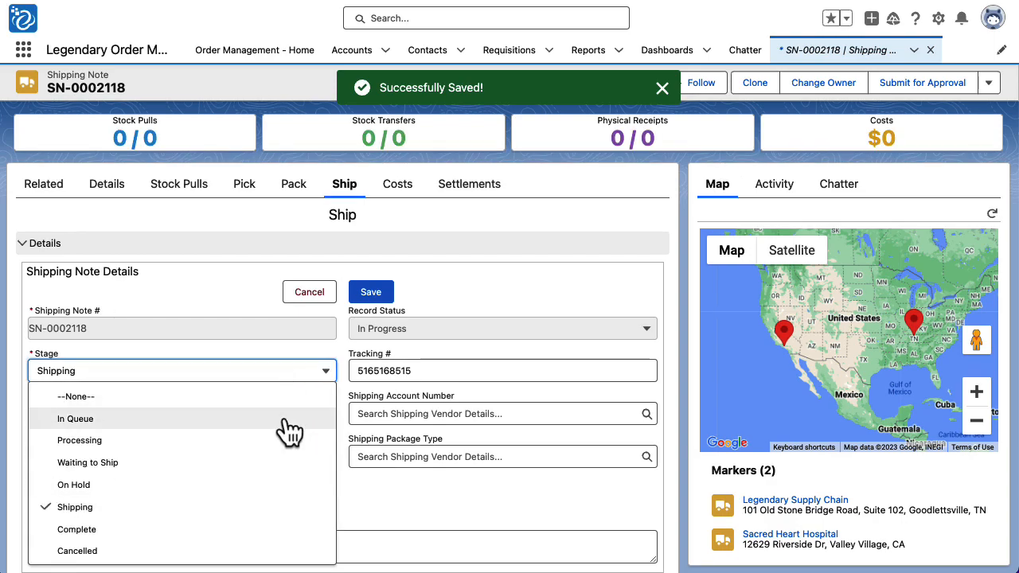
pyautogui.click(273, 529)
pyautogui.click(371, 293)
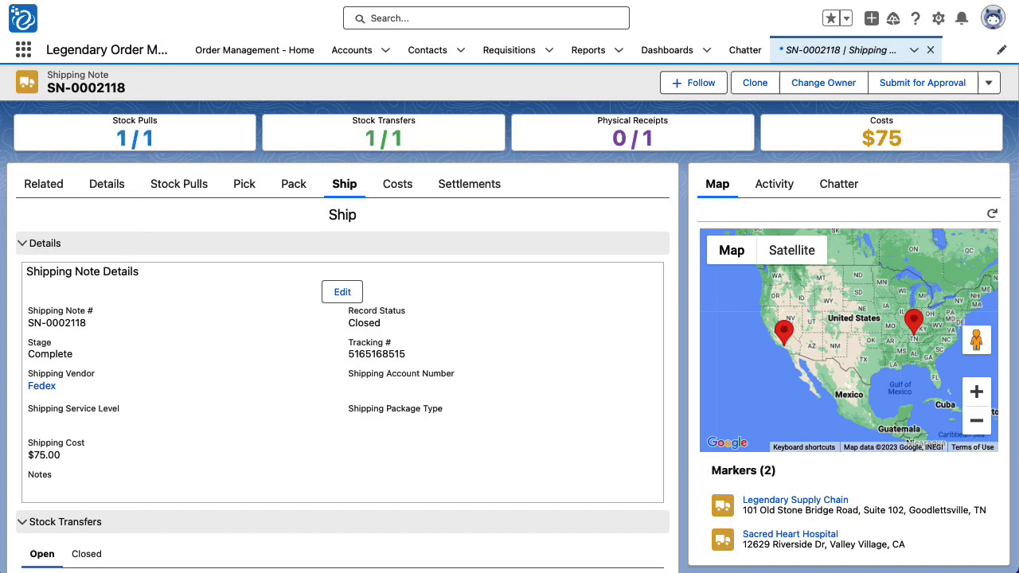
# - Return to requisition Req-0002593, receive all of its open physical receipts and close the receipts window
pyautogui.click(135, 1)
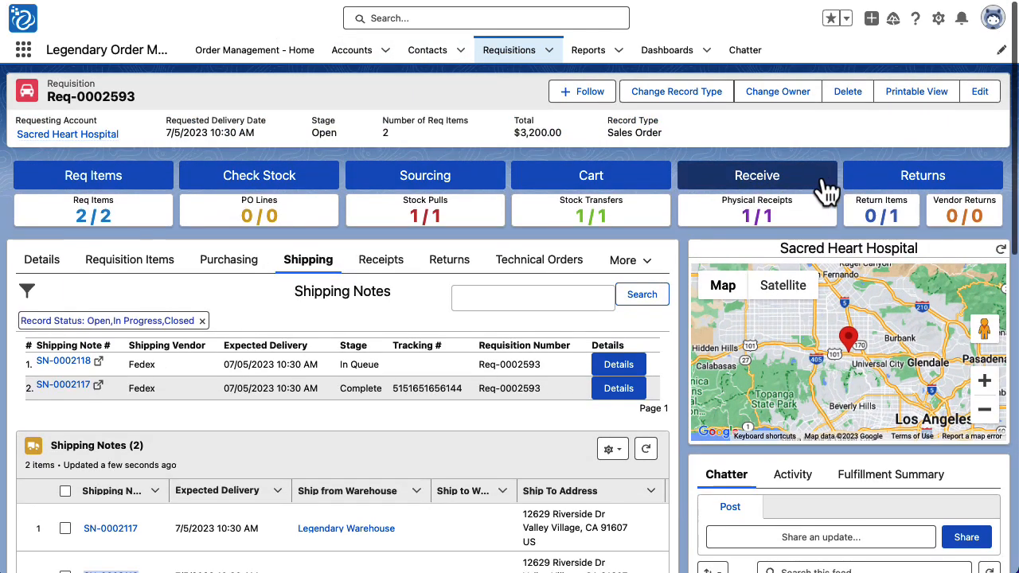
pyautogui.click(828, 188)
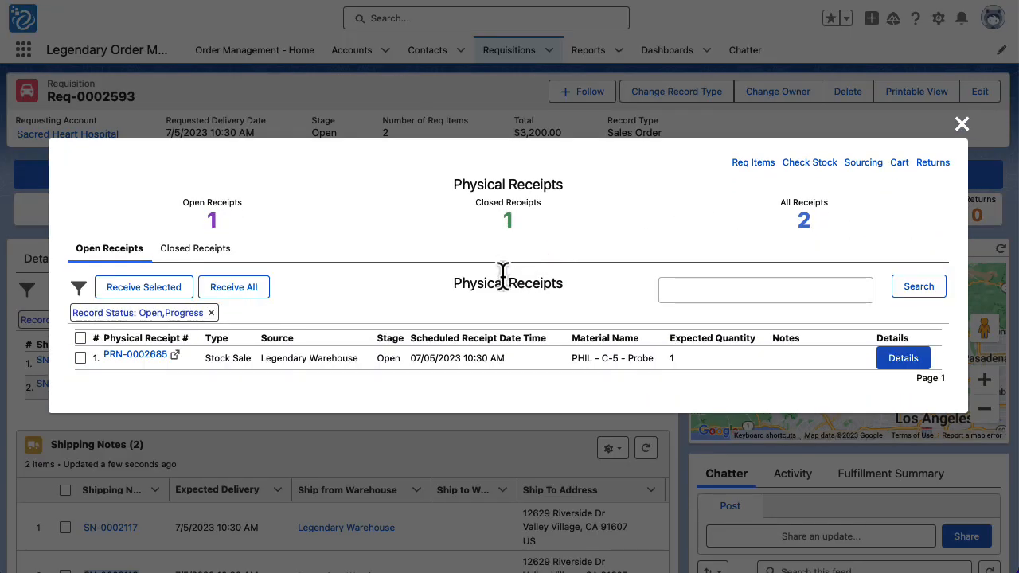
pyautogui.click(269, 301)
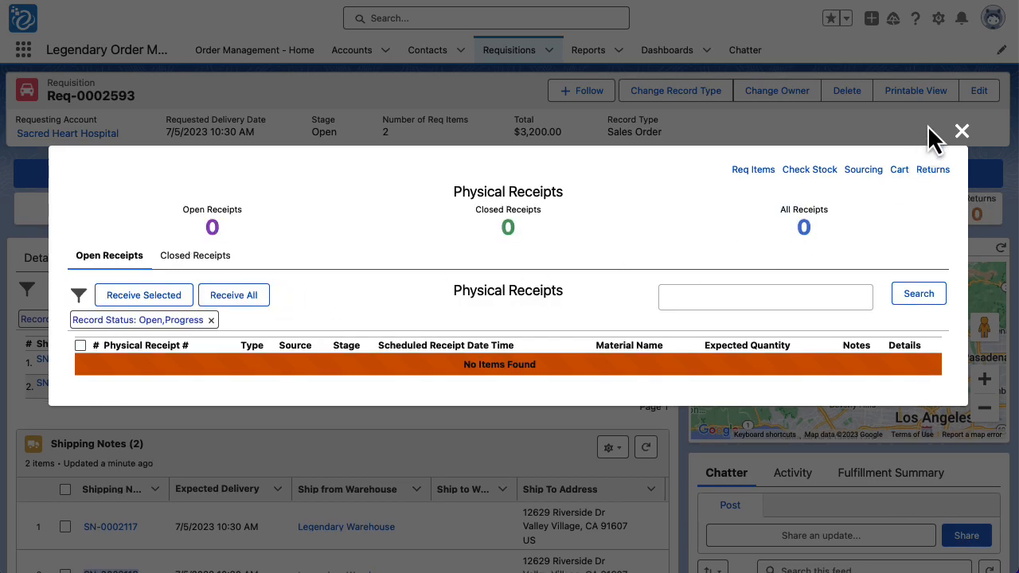
pyautogui.click(963, 131)
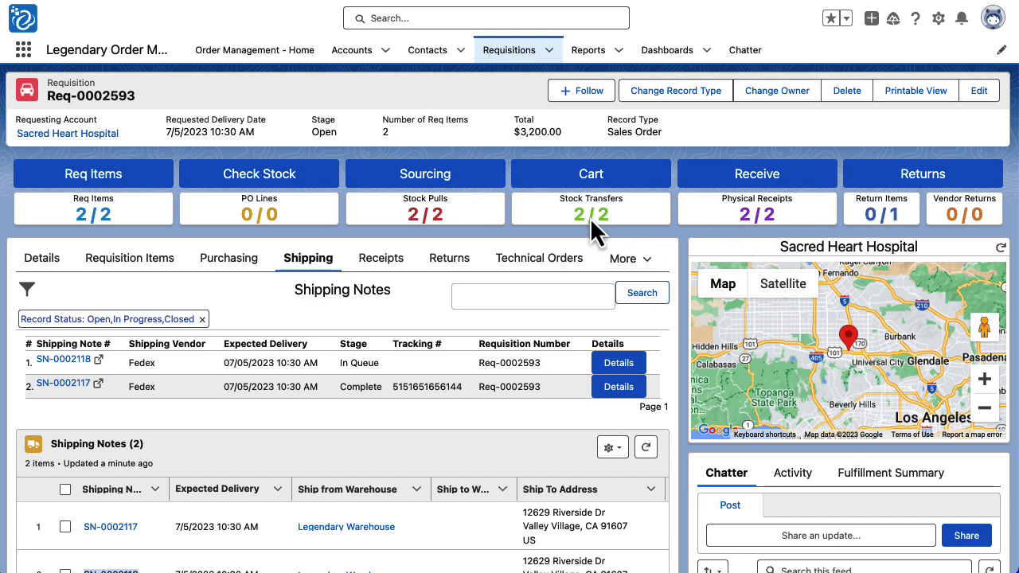
# - Check the requisition's completion summary of open items, forecasted sales and settlements, and complete the requisition
pyautogui.click(622, 273)
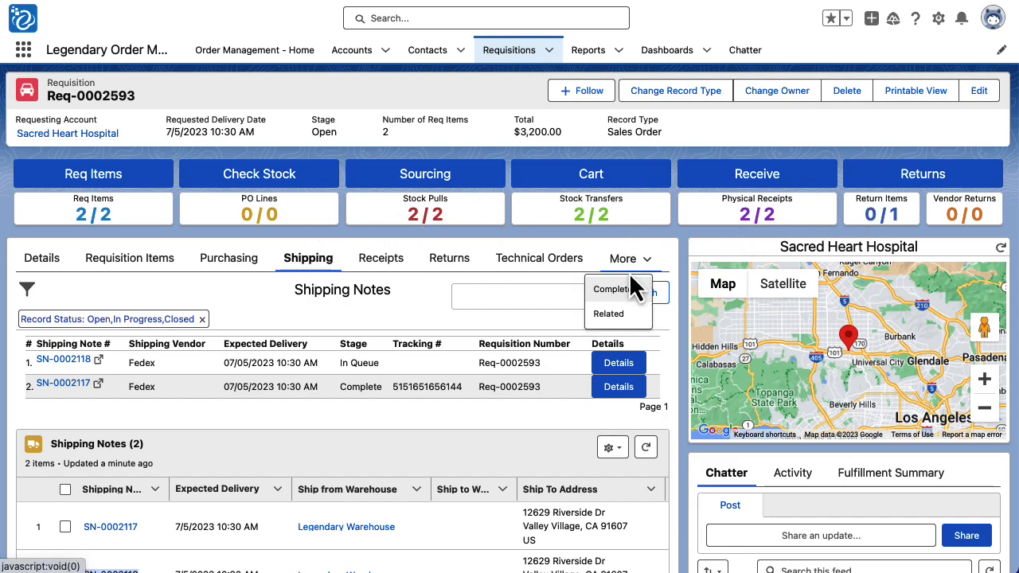
pyautogui.click(621, 293)
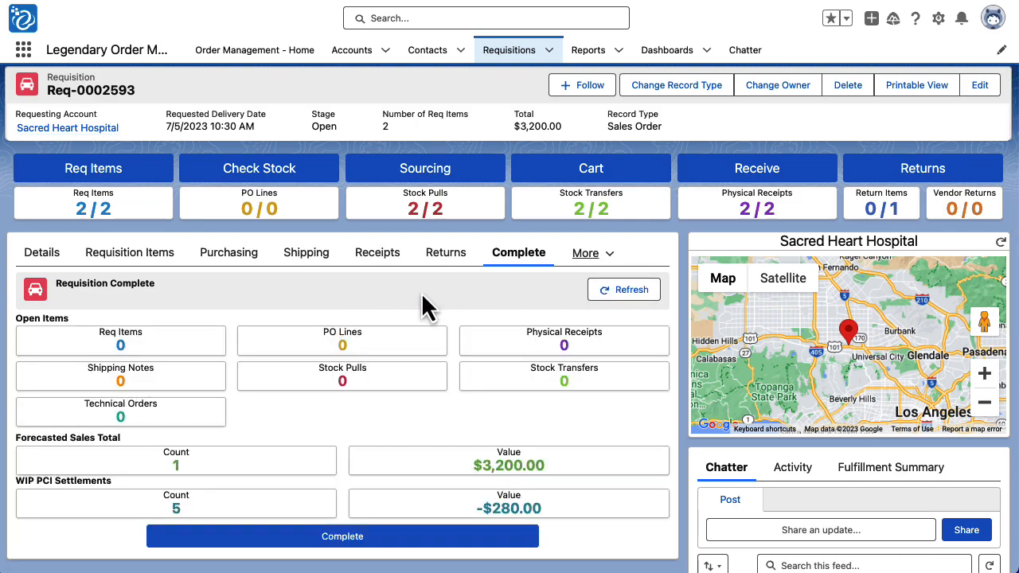
pyautogui.scroll(-1, 422, 341)
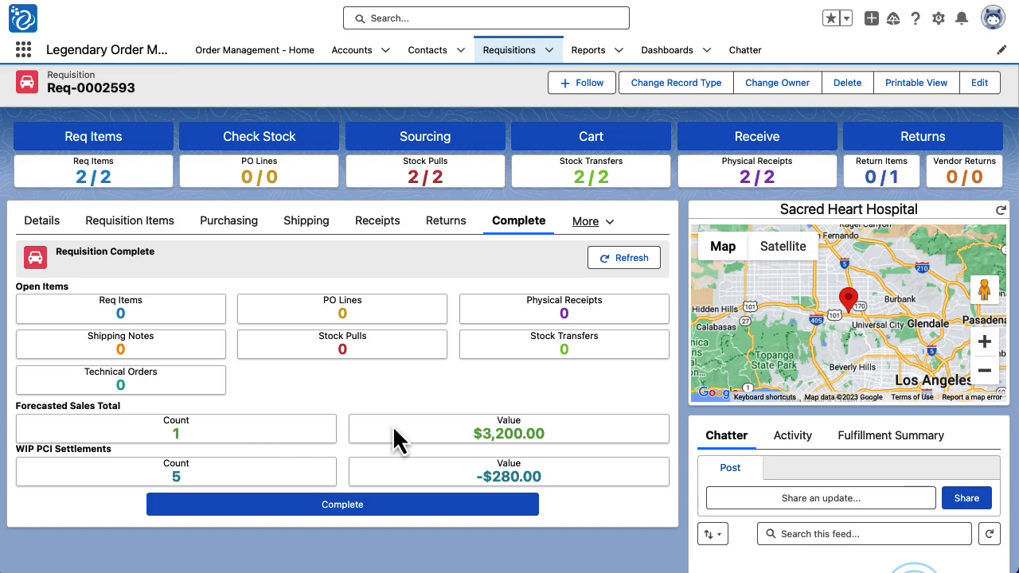
pyautogui.click(358, 508)
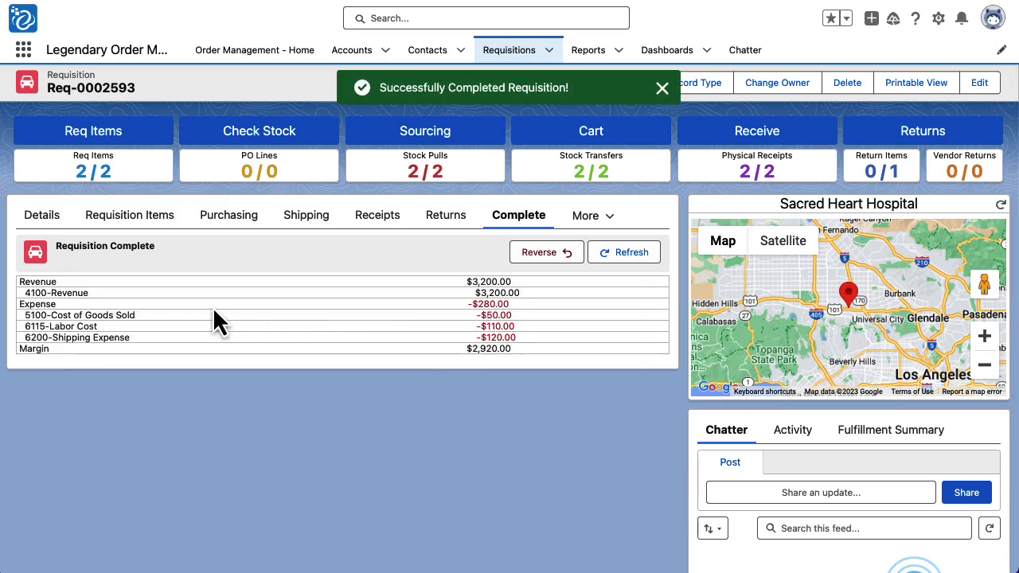
# - Examine the labor cost, shipping expense and margin in the completed requisition's revenue and expense breakdown
pyautogui.click(505, 325)
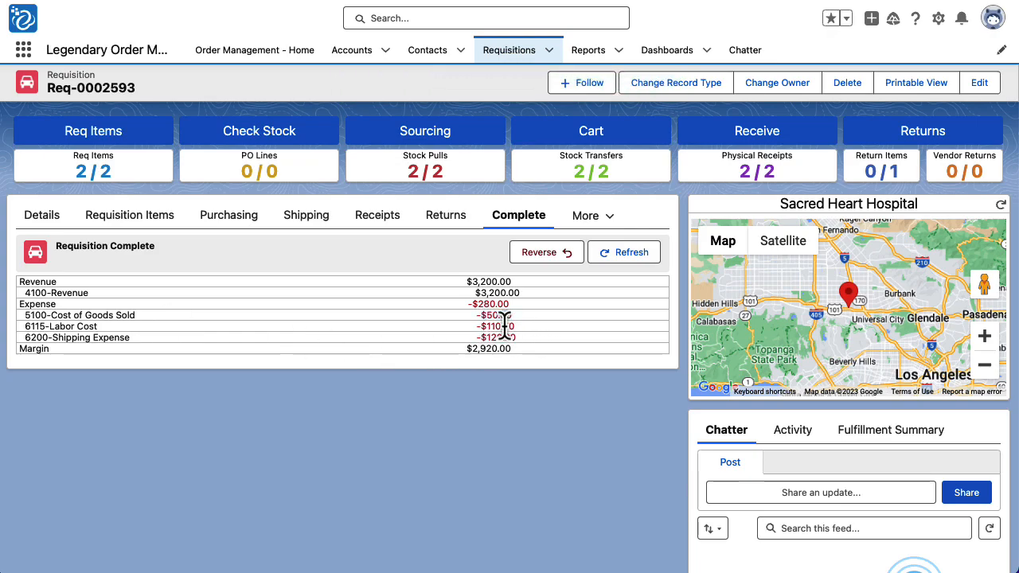
pyautogui.moveTo(478, 327); pyautogui.dragTo(560, 339)
pyautogui.click(522, 339)
pyautogui.moveTo(486, 337); pyautogui.dragTo(453, 352)
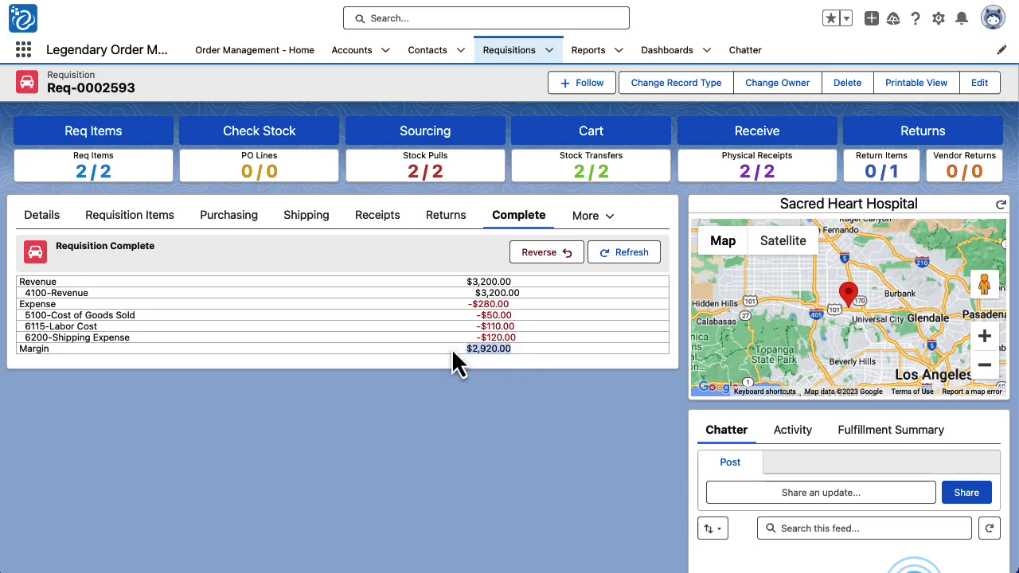
pyautogui.click(451, 348)
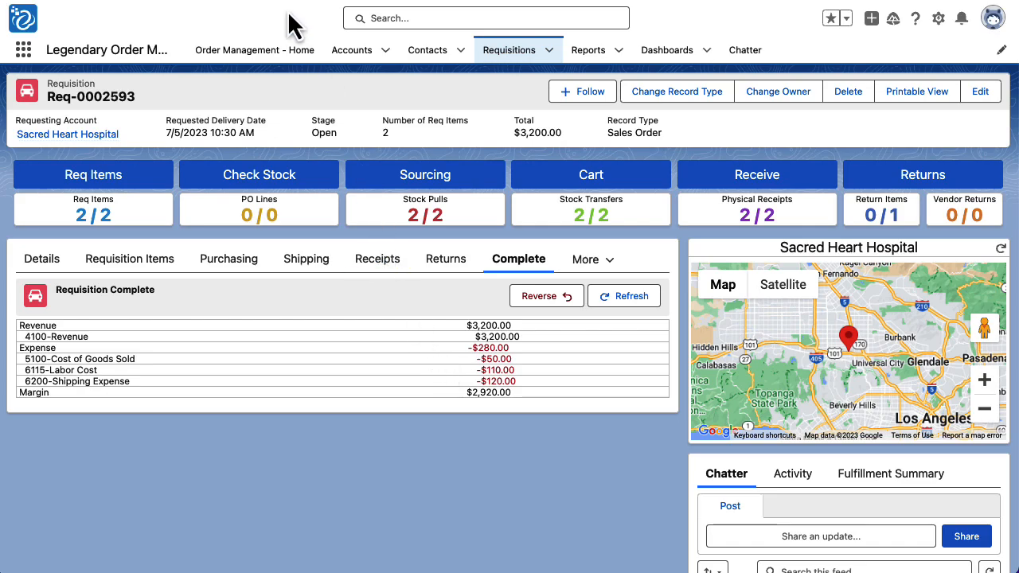
# - Search the available apps and items for "log" and open Logistics - Home in a new browser tab
pyautogui.click(24, 49)
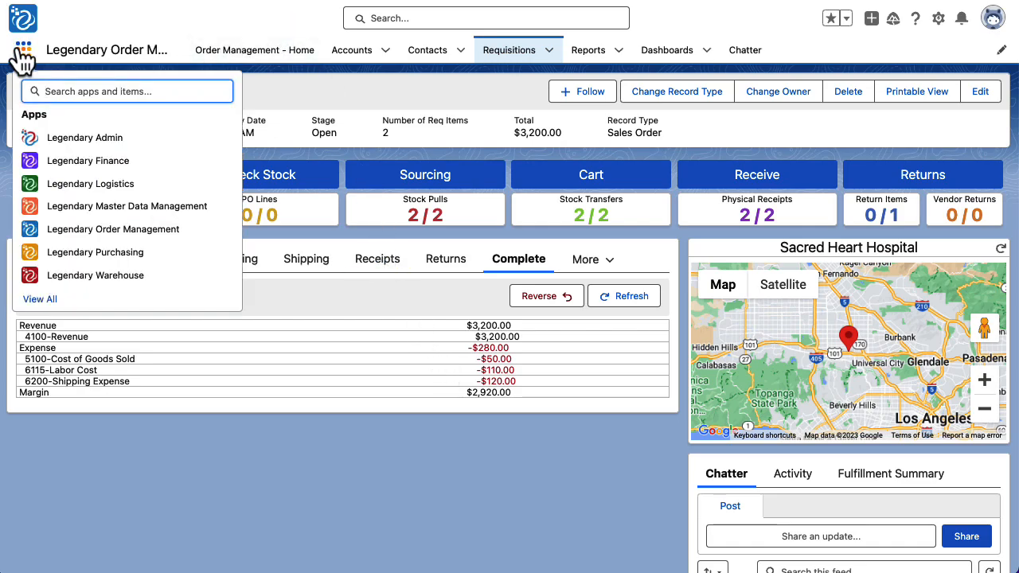
pyautogui.write('log')
pyautogui.rightClick(90, 226)
pyautogui.click(120, 234)
pyautogui.click(430, 0)
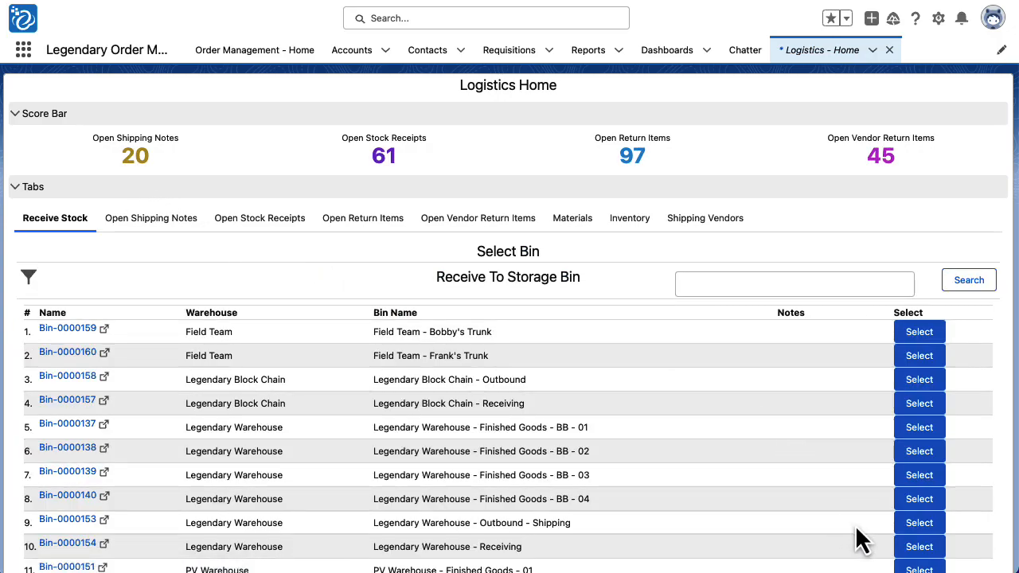
# - Choose Legendary Warehouse - Receiving as the bin to receive into and filter the stock receipts by All Time
pyautogui.click(920, 547)
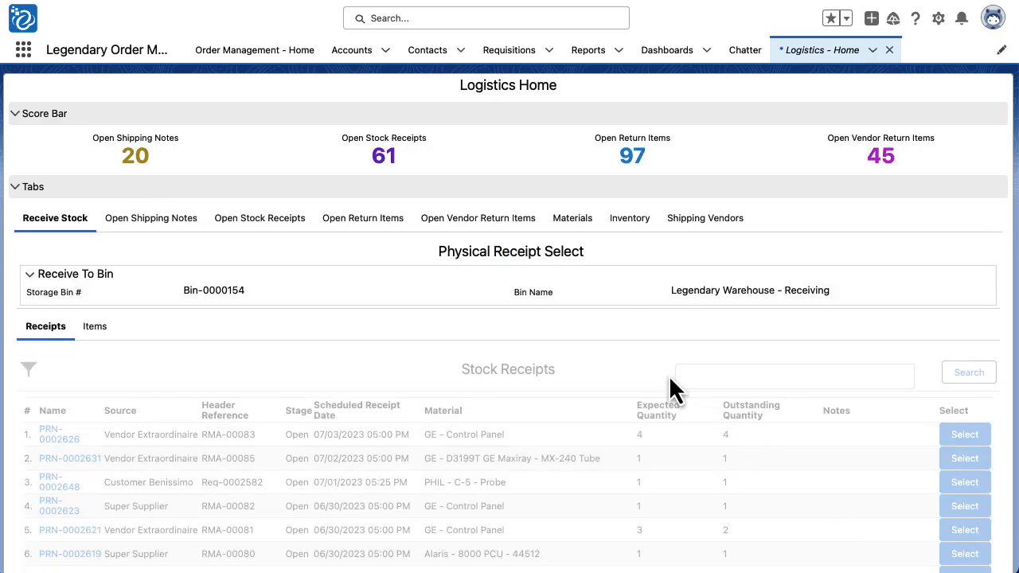
pyautogui.scroll(-2, 635, 353)
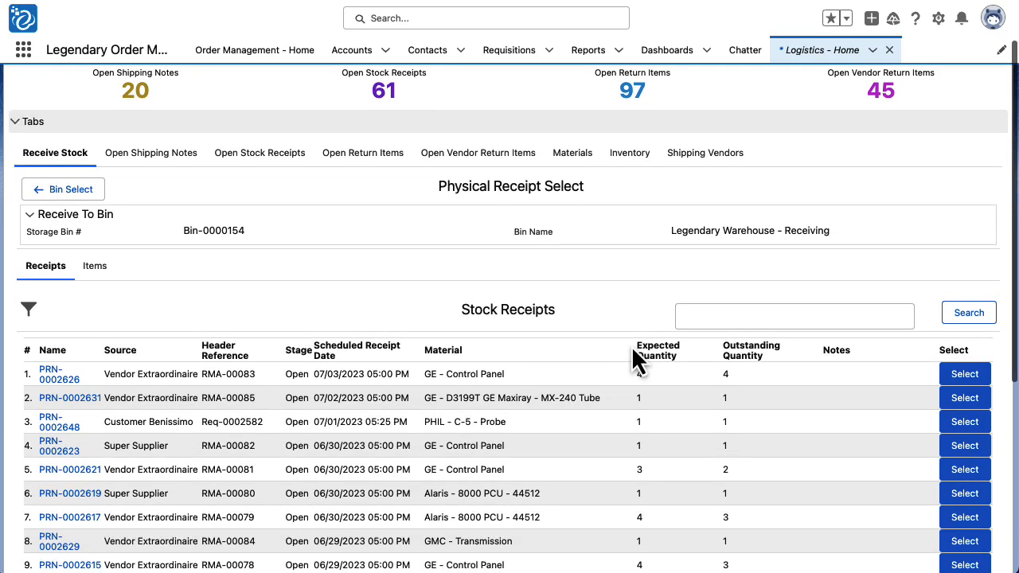
pyautogui.scroll(-1, 625, 336)
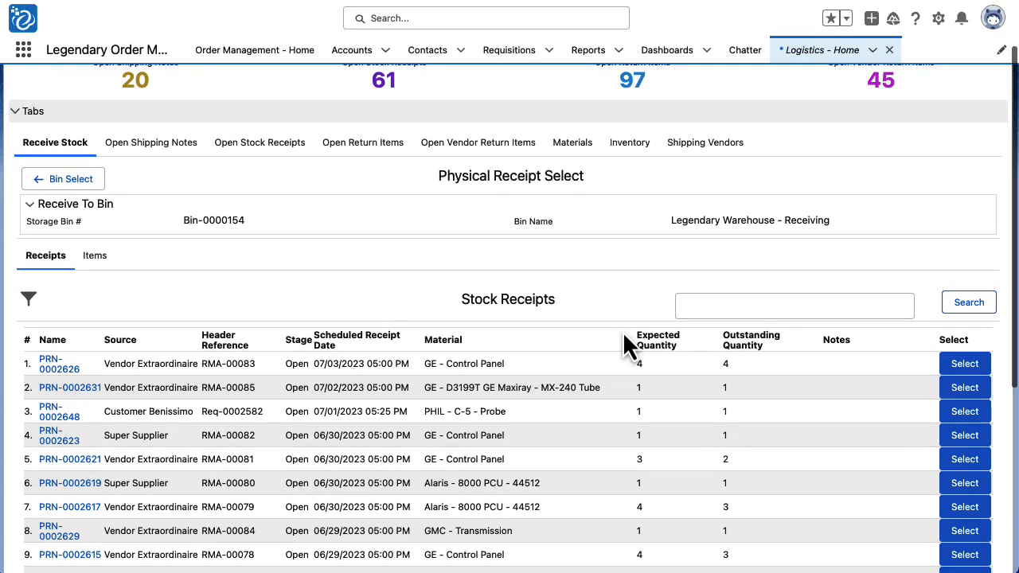
pyautogui.click(716, 304)
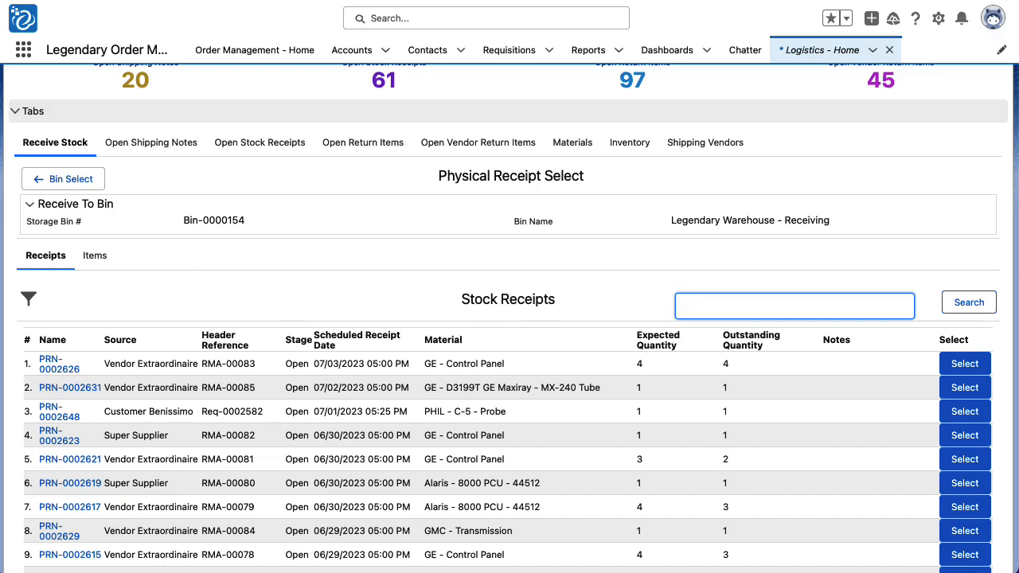
pyautogui.click(30, 303)
pyautogui.click(111, 399)
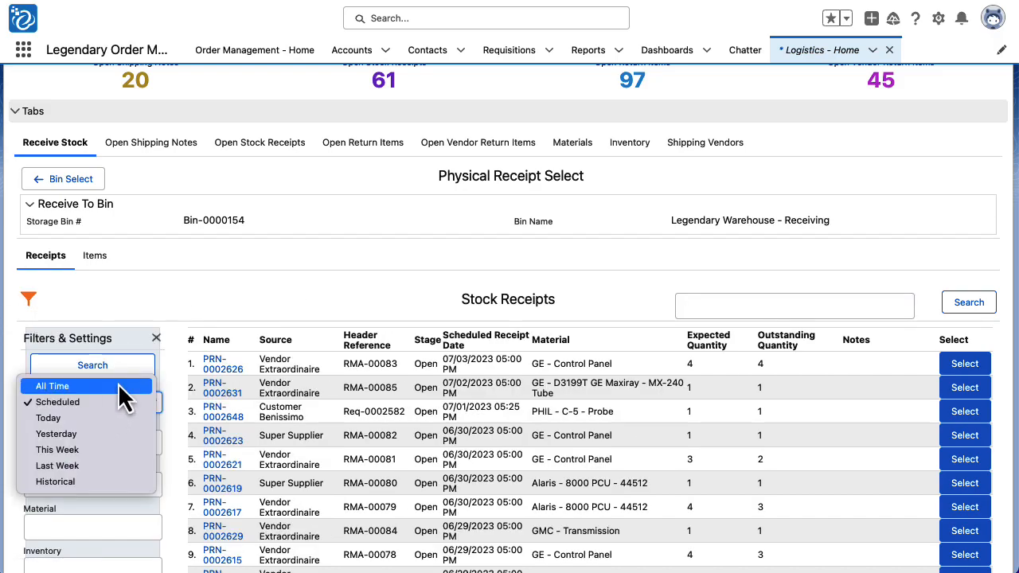
pyautogui.click(124, 382)
pyautogui.click(701, 303)
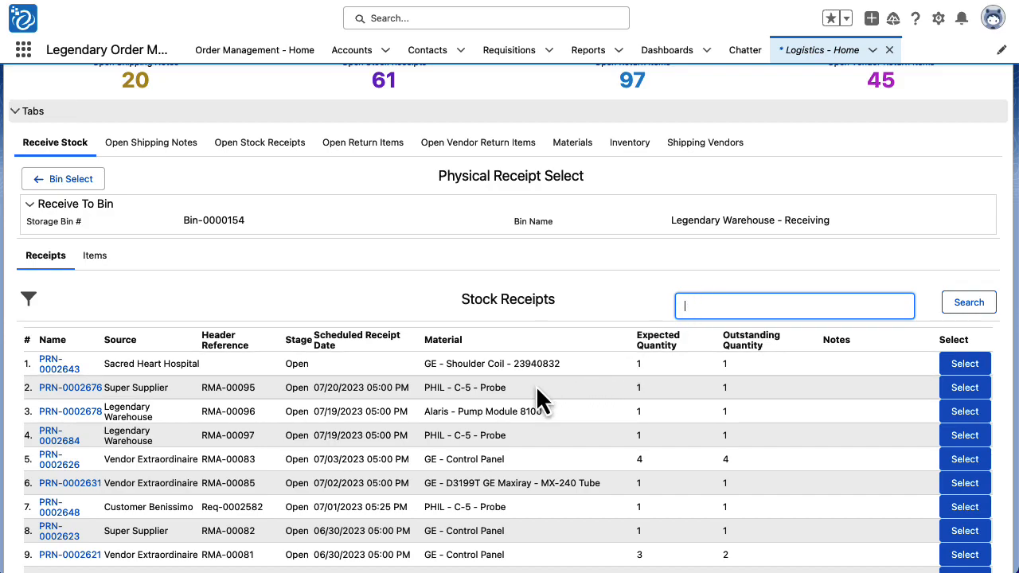
# - Select physical receipt PRN-0002684 for the PHIL - C-5 - Probe on RMA-00097 and continue with return type Rental
pyautogui.click(469, 436)
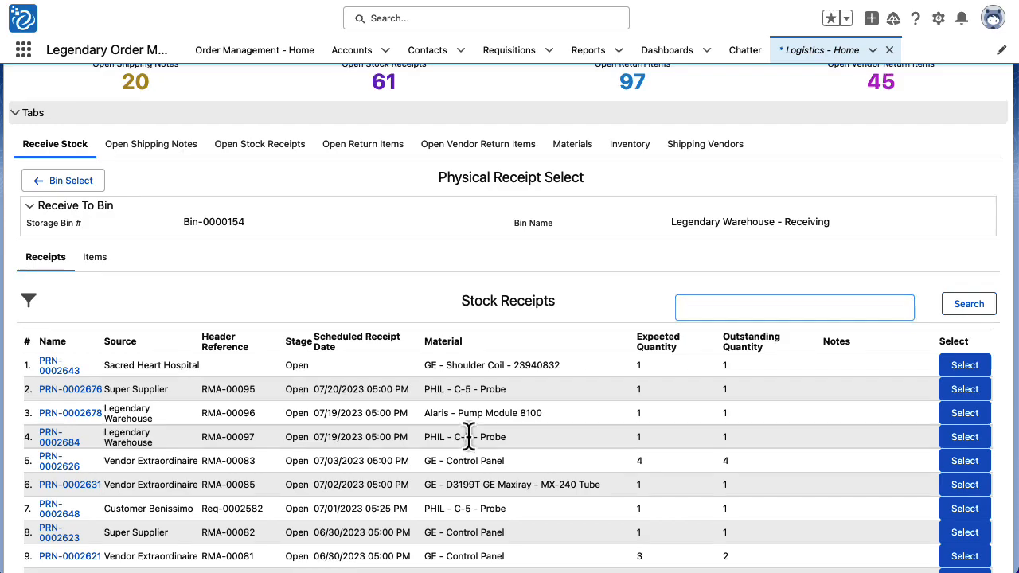
pyautogui.scroll(1, 478, 436)
pyautogui.tripleClick(516, 440)
pyautogui.scroll(-1, 515, 440)
pyautogui.click(516, 439)
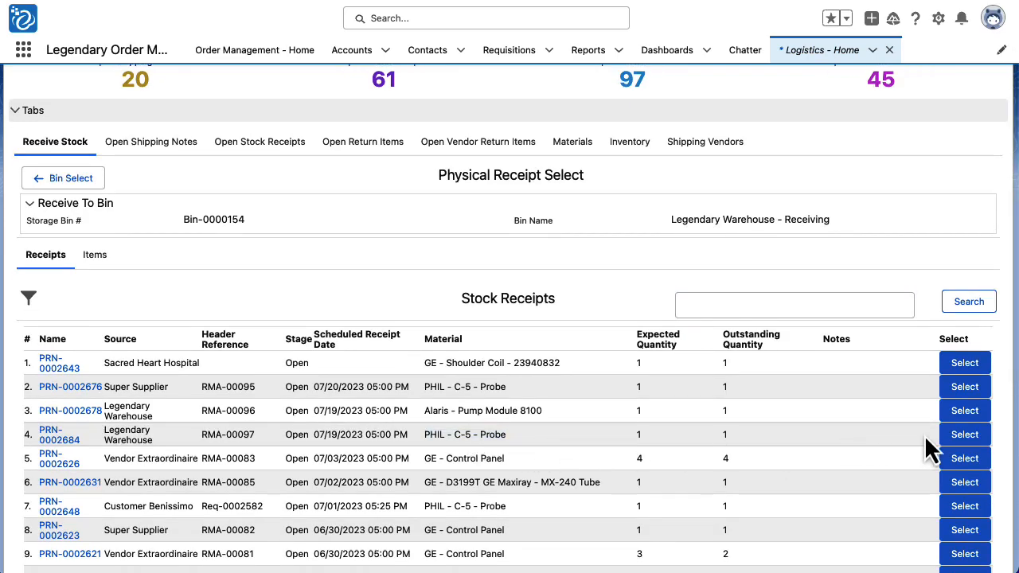
pyautogui.click(951, 439)
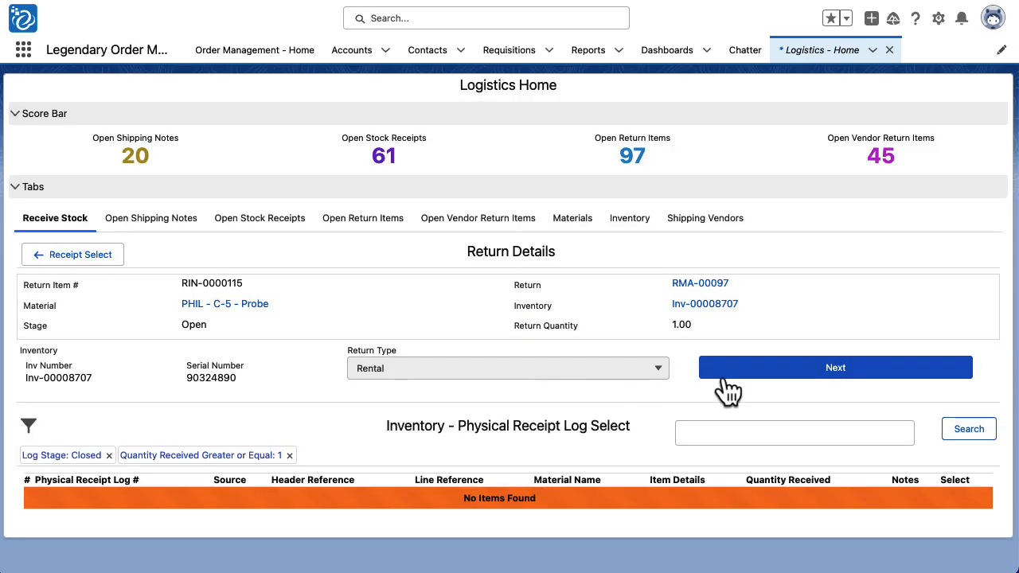
pyautogui.click(781, 375)
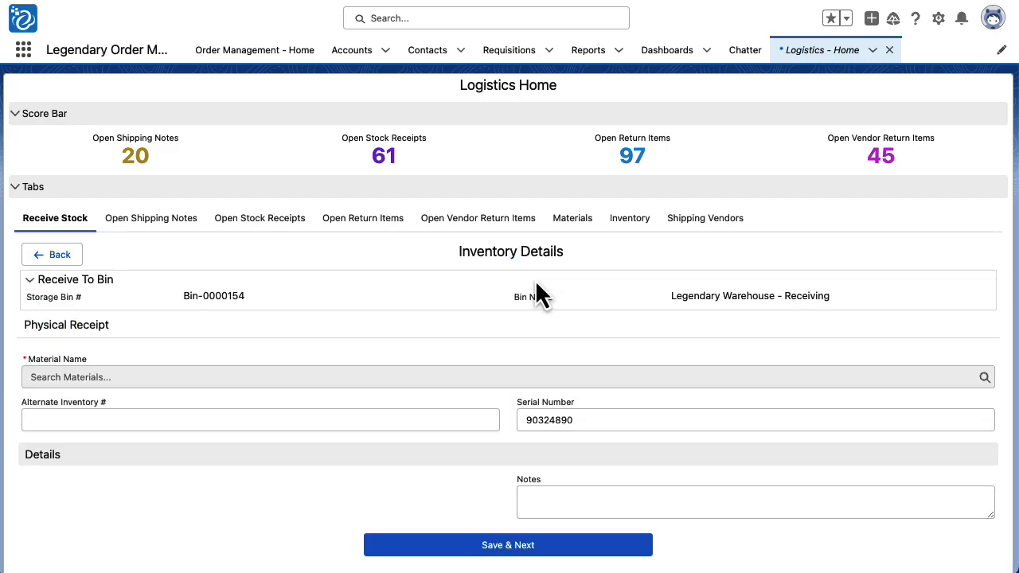
# - Set the returned probe's receiving box type to Unopened, inventory status to Finished Goods and stage to Available, and save the inventory details
pyautogui.scroll(-1, 483, 274)
pyautogui.scroll(-3, 483, 274)
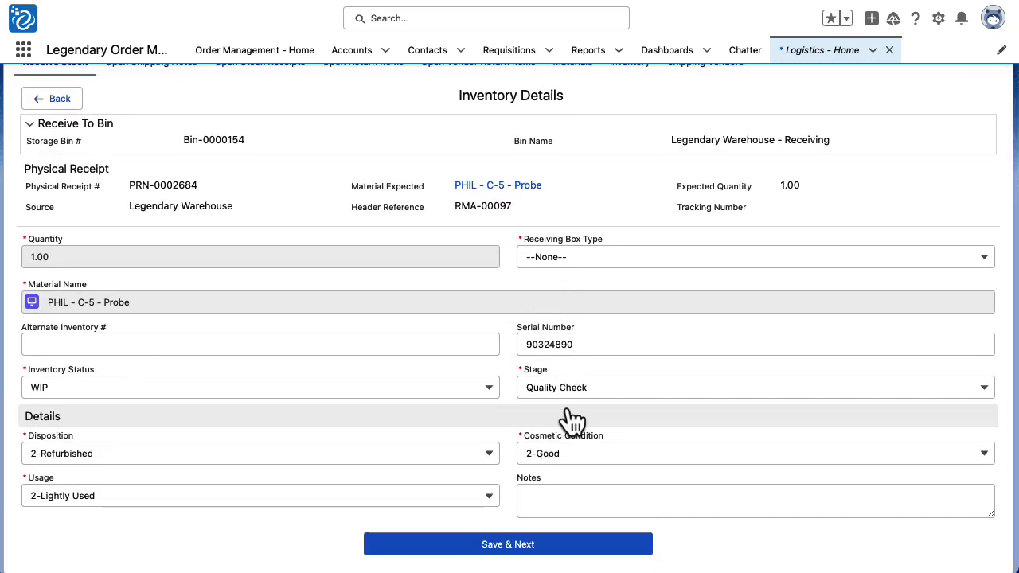
pyautogui.click(613, 263)
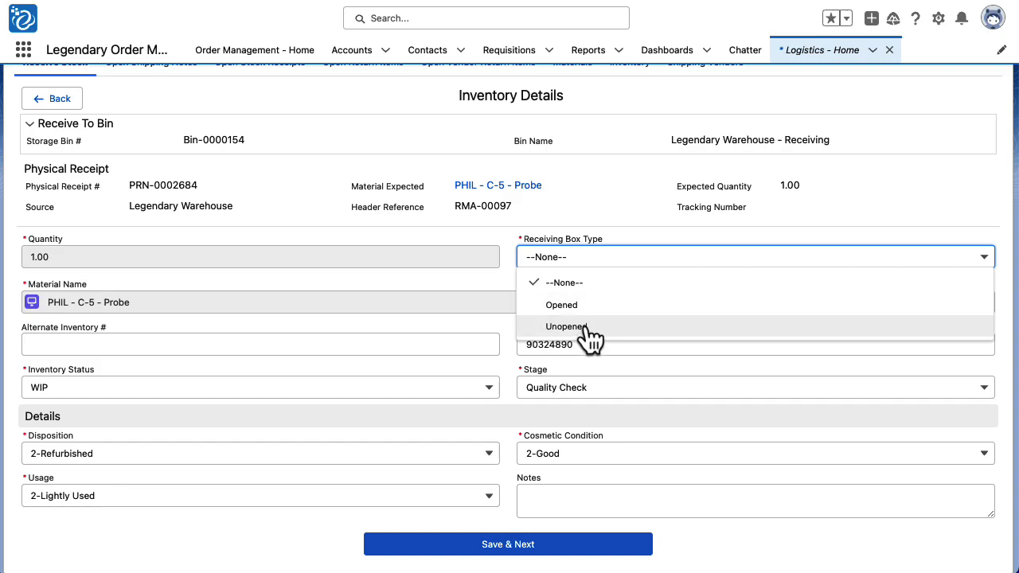
pyautogui.click(583, 331)
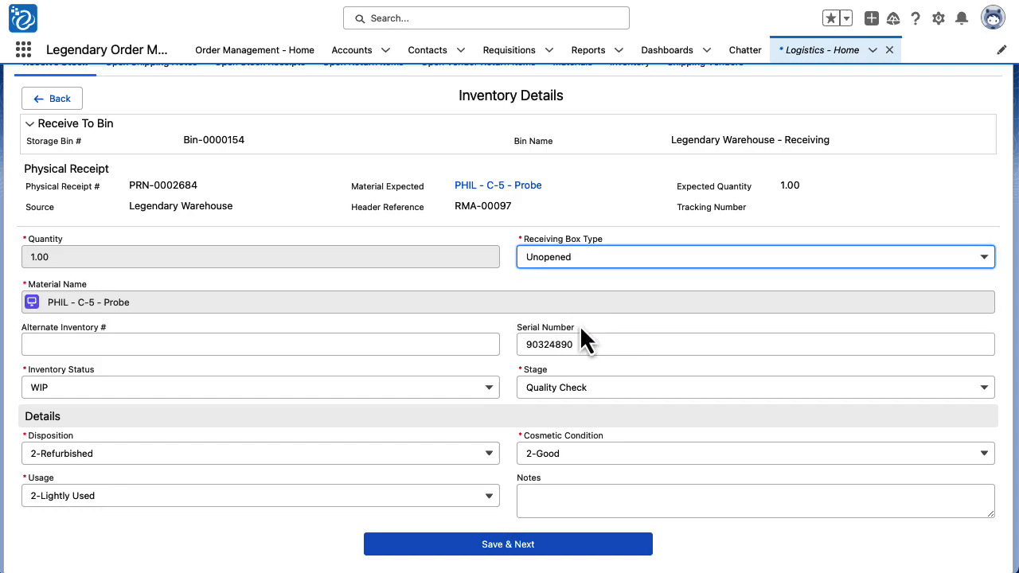
pyautogui.click(464, 393)
pyautogui.click(408, 232)
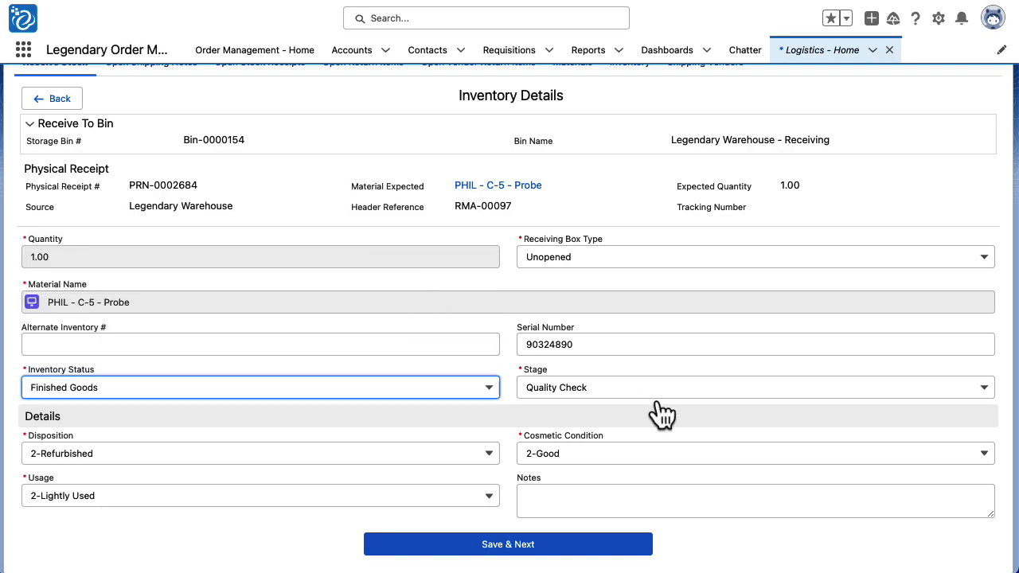
pyautogui.click(629, 392)
pyautogui.click(589, 229)
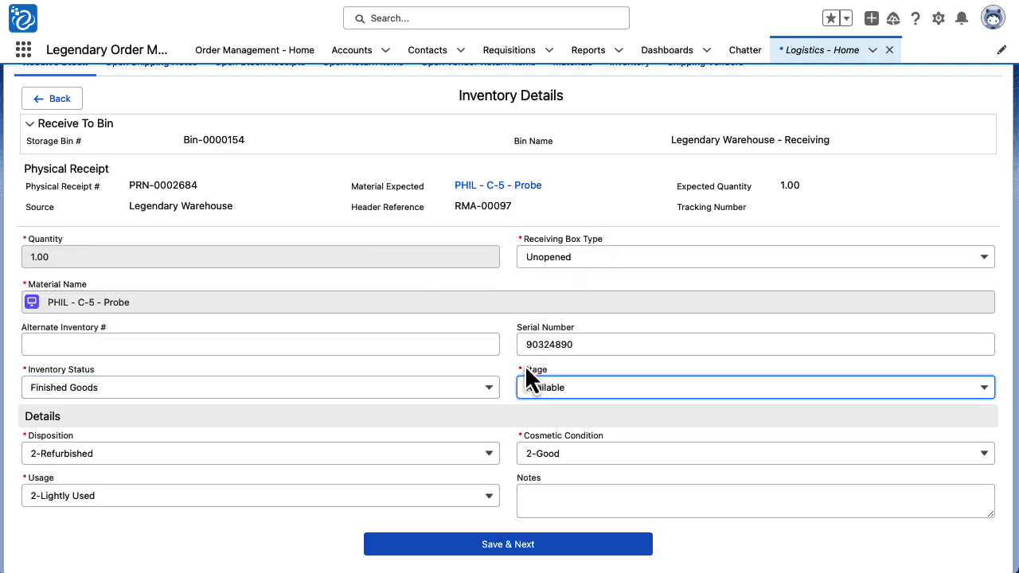
pyautogui.click(610, 495)
pyautogui.click(562, 549)
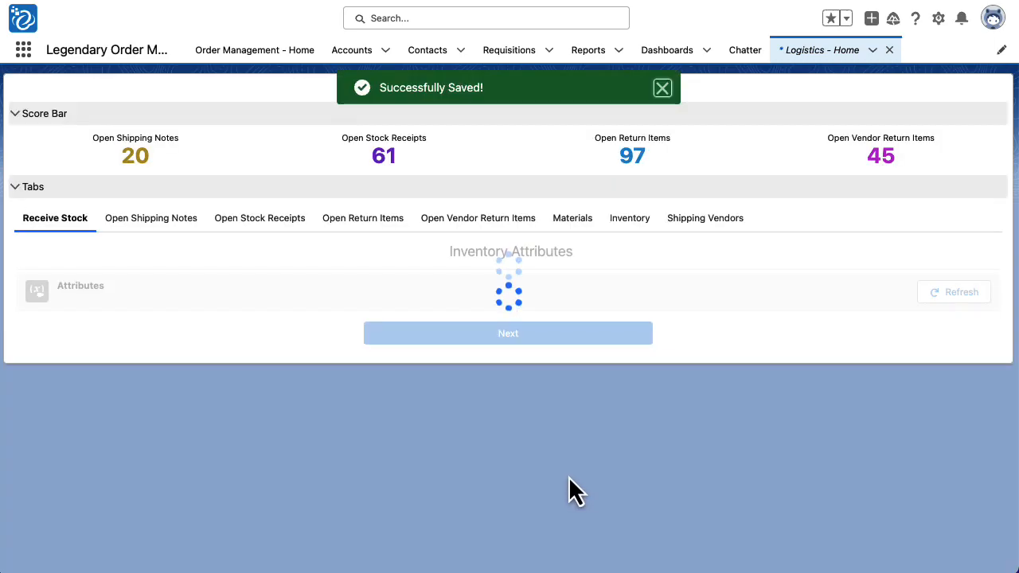
# - Continue past the photos without attaching any and finish receiving the probe with the Barcode 4x2 inventory label, using Save & New
pyautogui.click(544, 508)
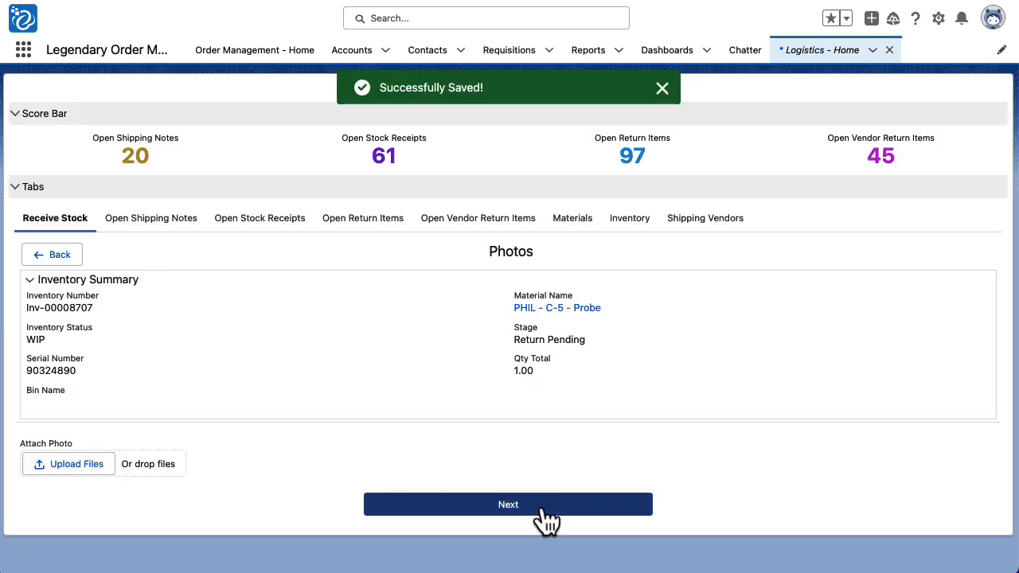
pyautogui.click(544, 507)
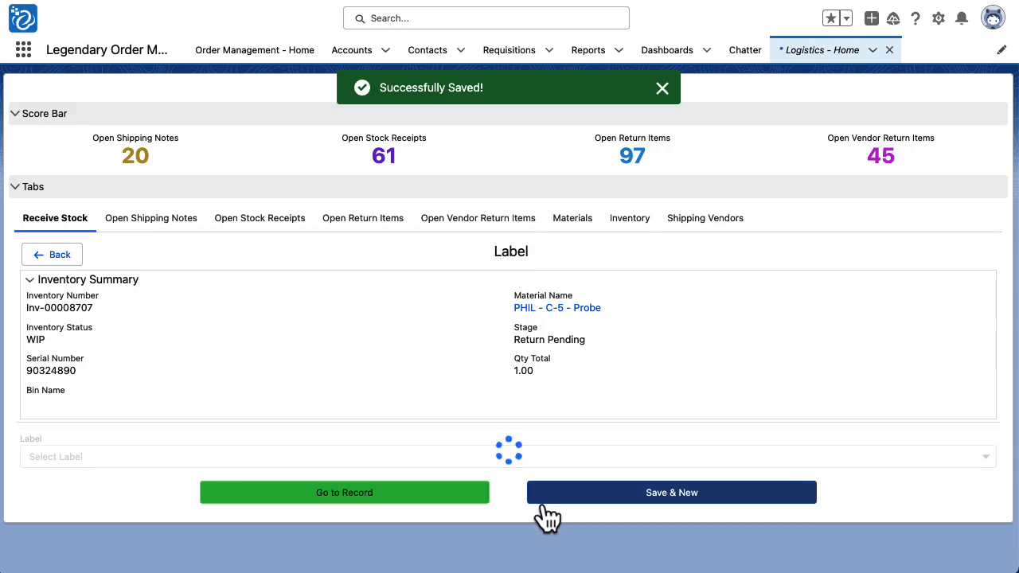
pyautogui.scroll(-5, 516, 323)
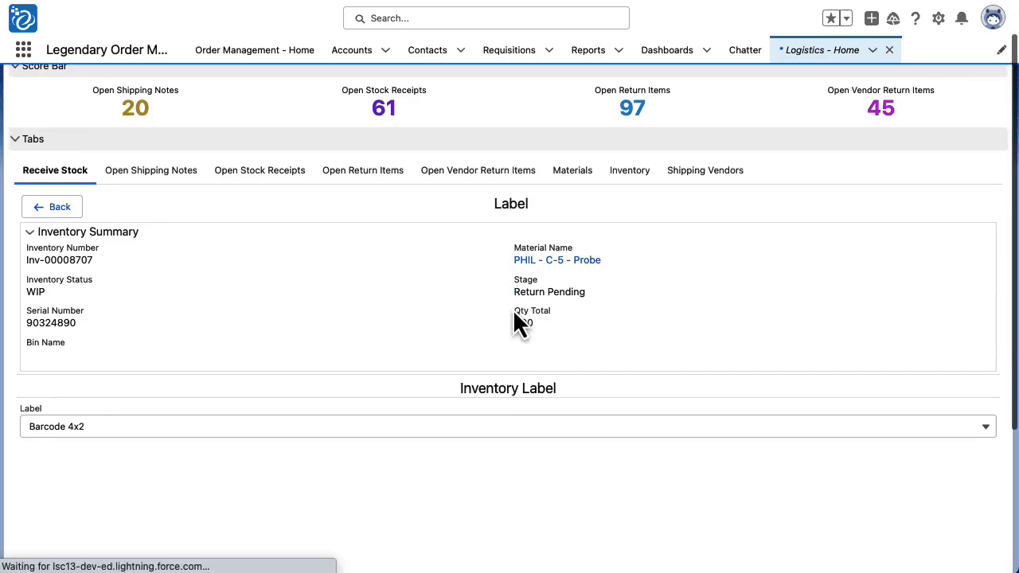
pyautogui.click(651, 548)
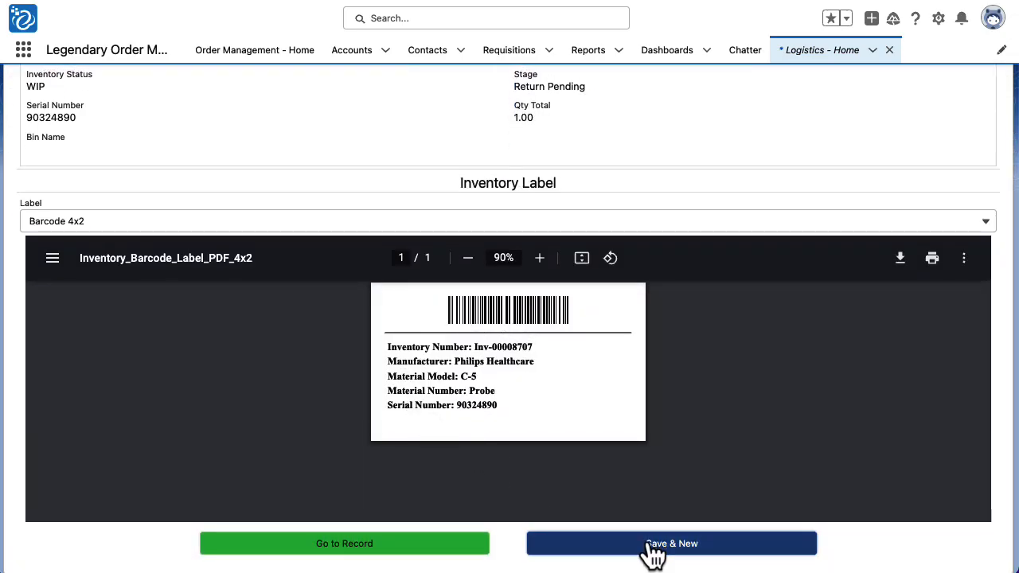
# - Return to the Sacred Heart Hospital requisition and dismiss the open app search
pyautogui.scroll(4, 606, 352)
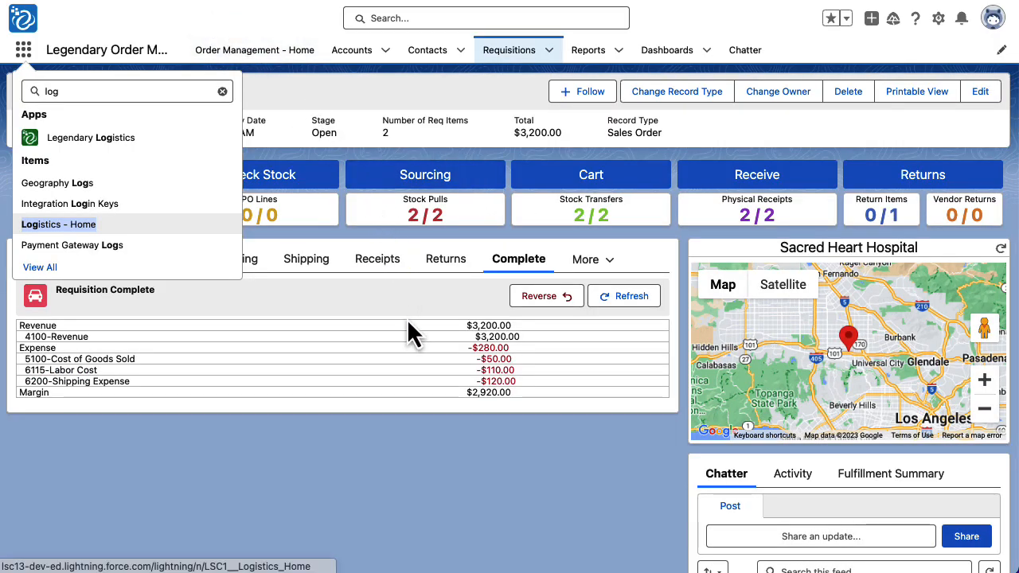
pyautogui.click(414, 319)
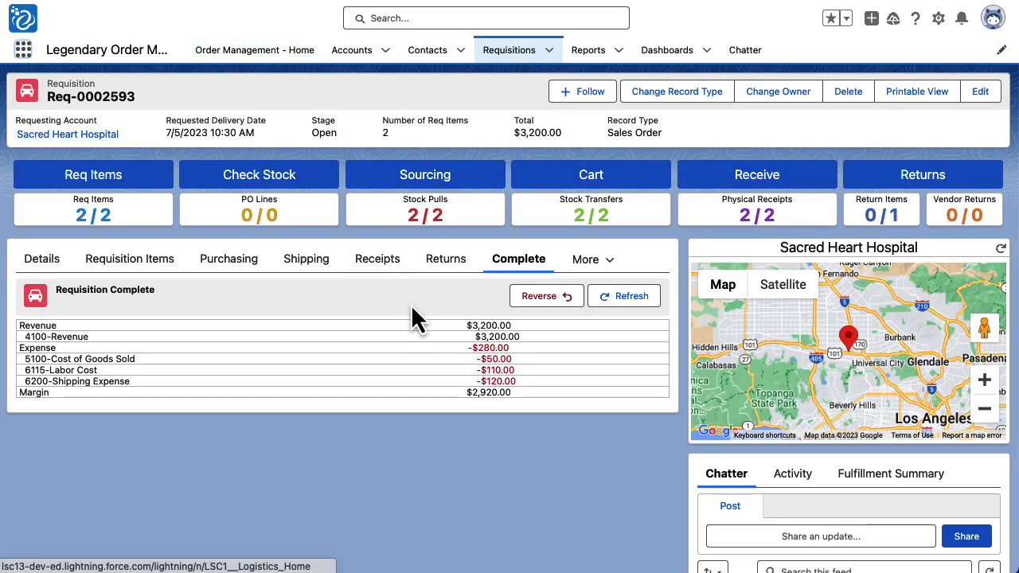